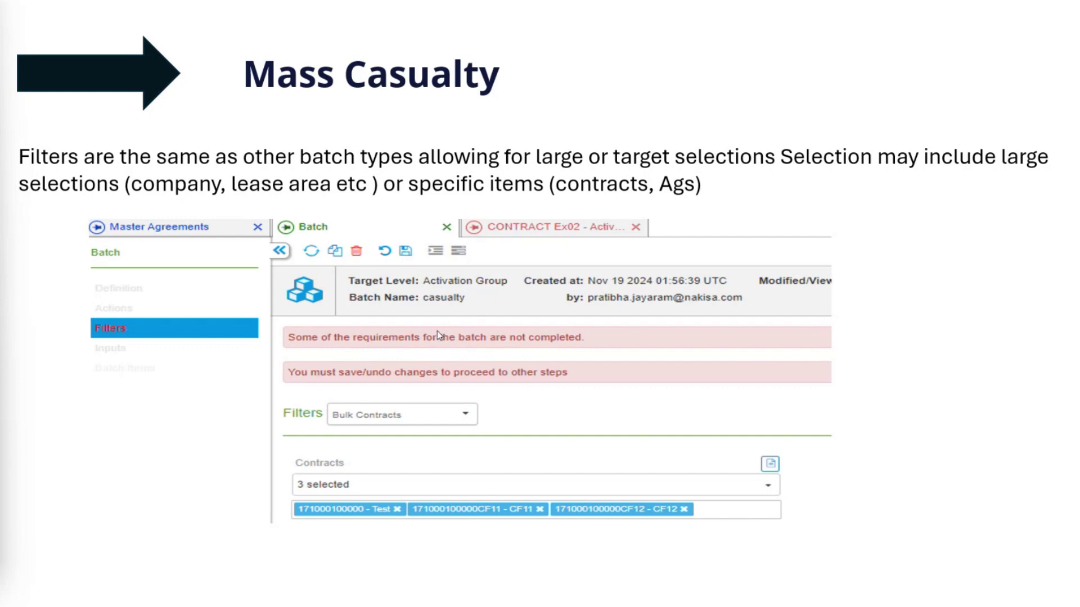
pyautogui.press('Right')
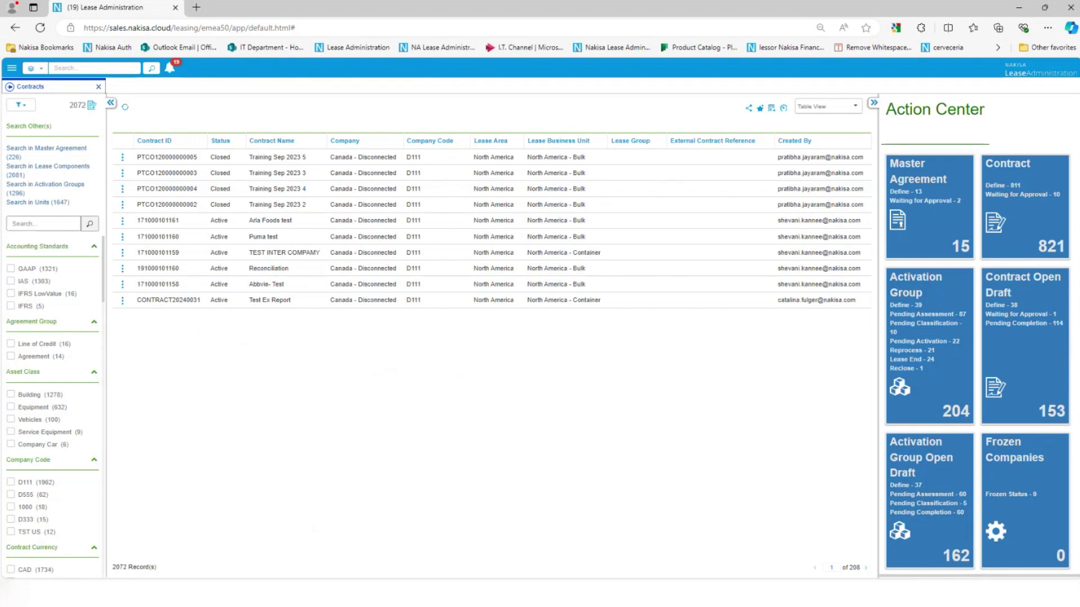
pyautogui.click(11, 67)
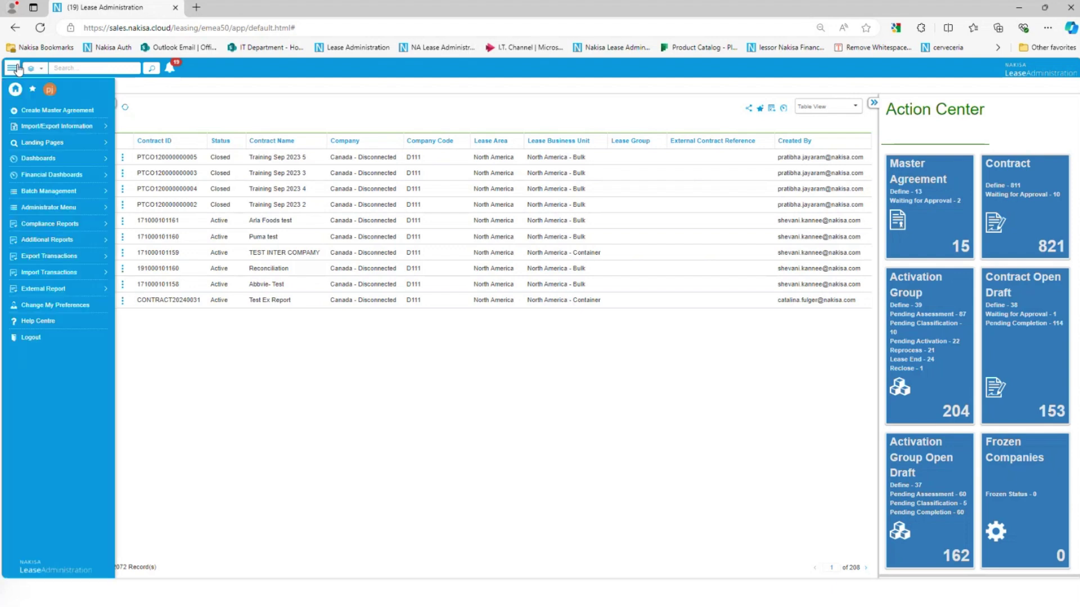
pyautogui.click(70, 193)
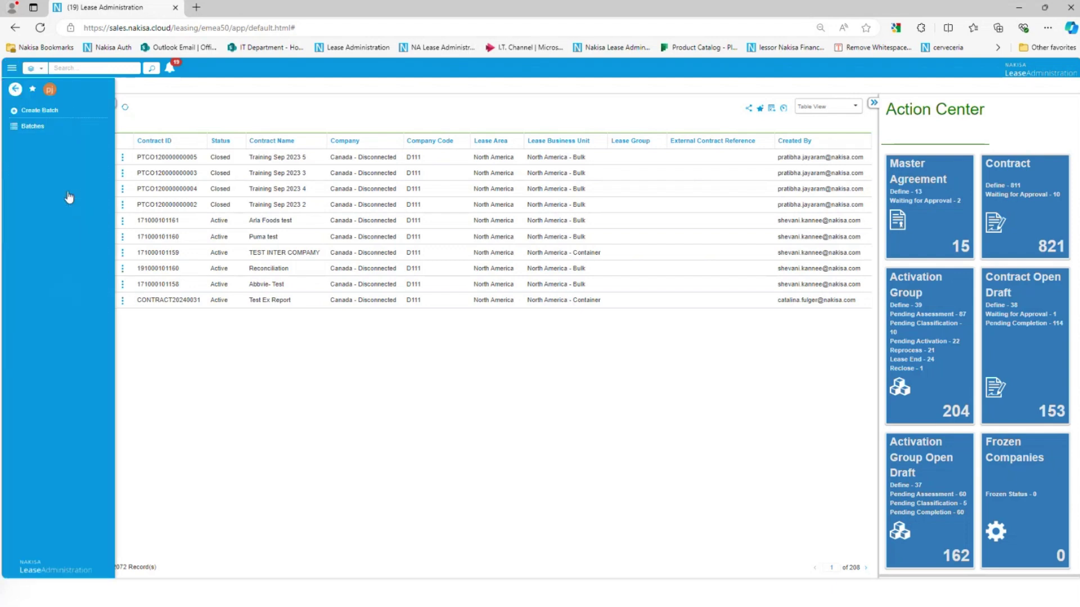
pyautogui.click(35, 112)
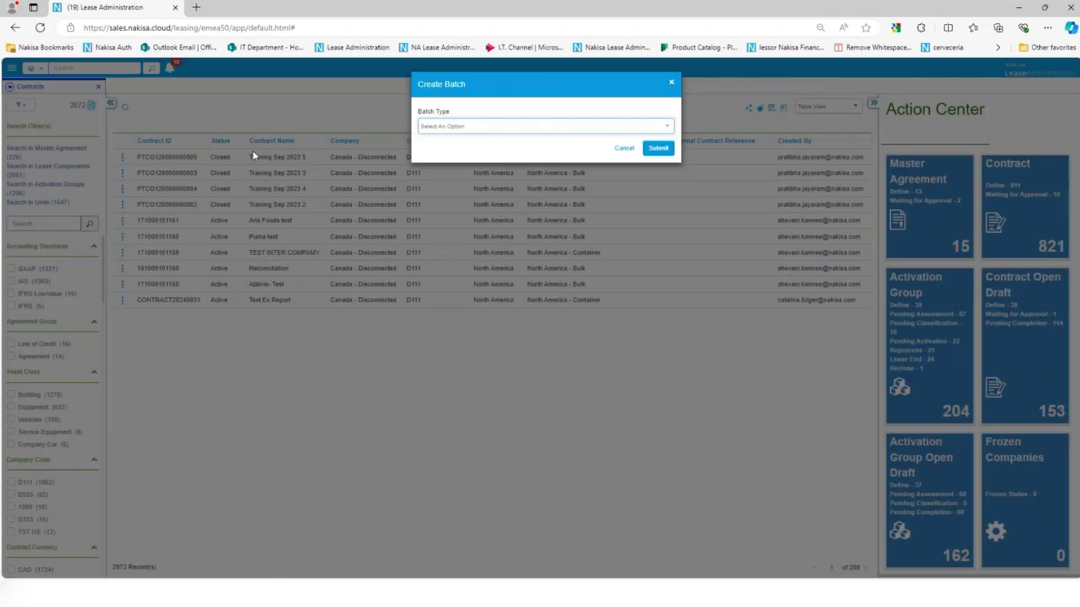
pyautogui.click(448, 129)
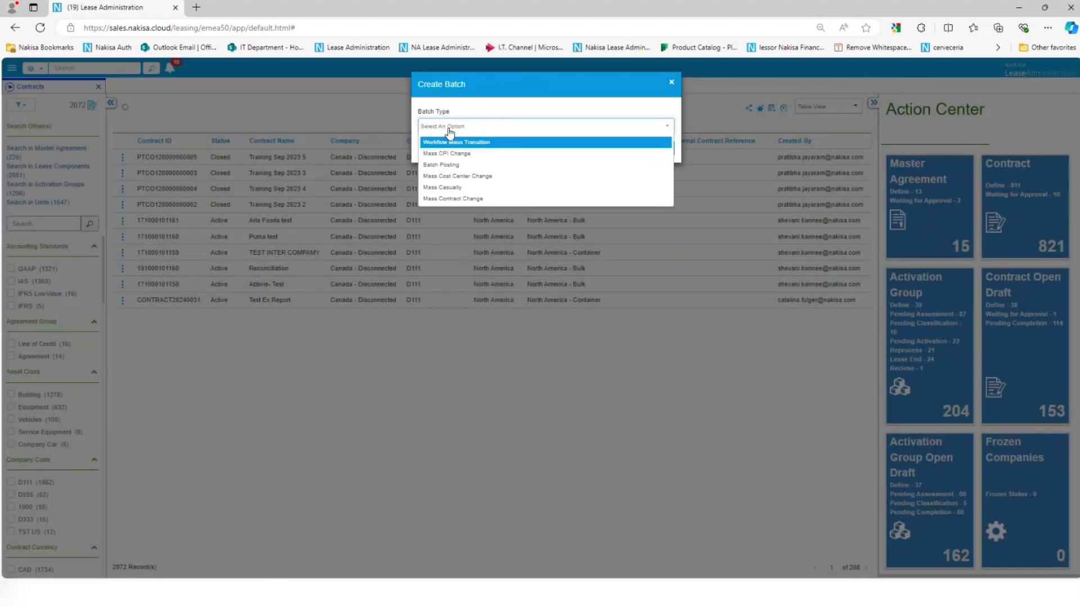
pyautogui.click(449, 189)
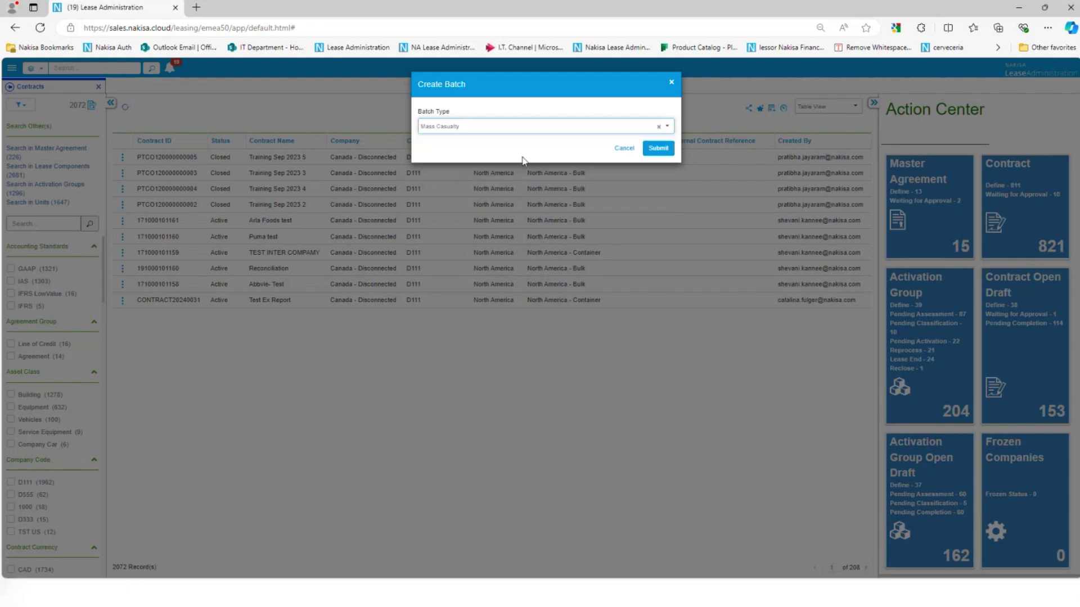
pyautogui.click(659, 149)
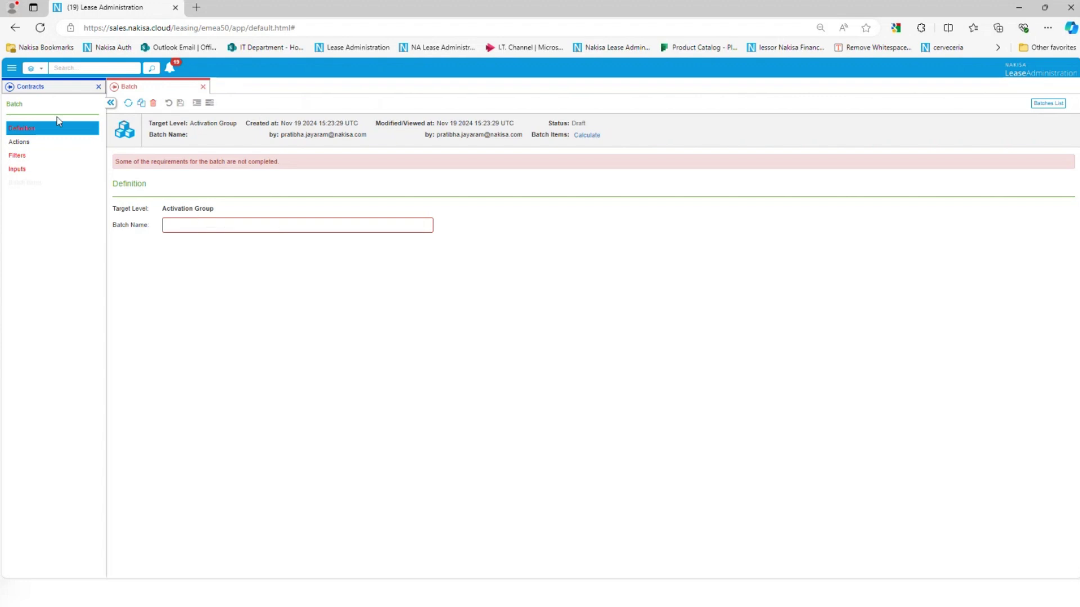
pyautogui.click(201, 88)
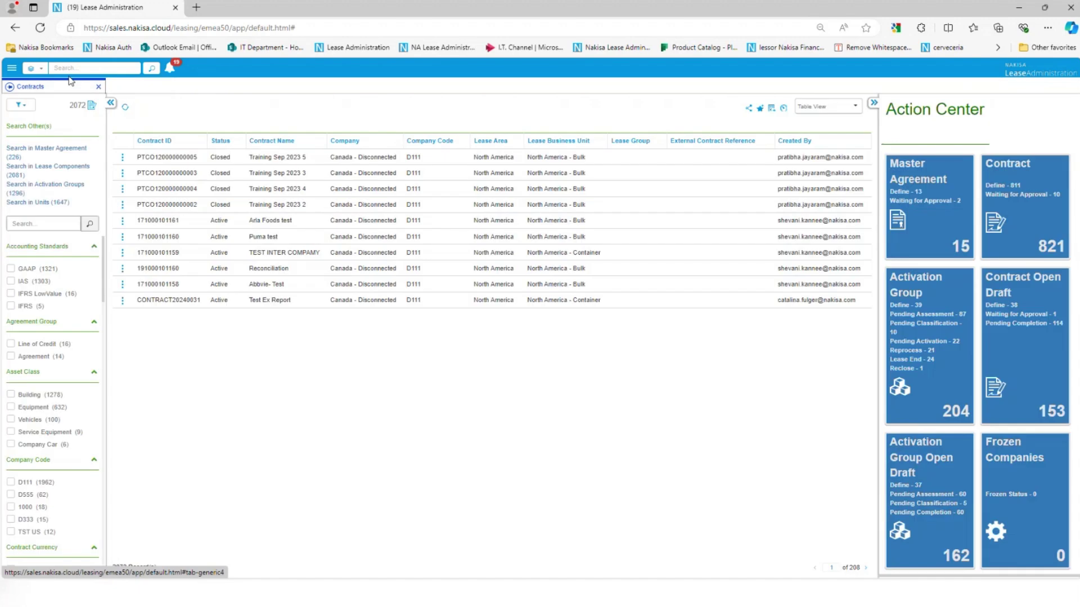
# - Create a new batch of type Workflow Mass Transition
pyautogui.click(12, 68)
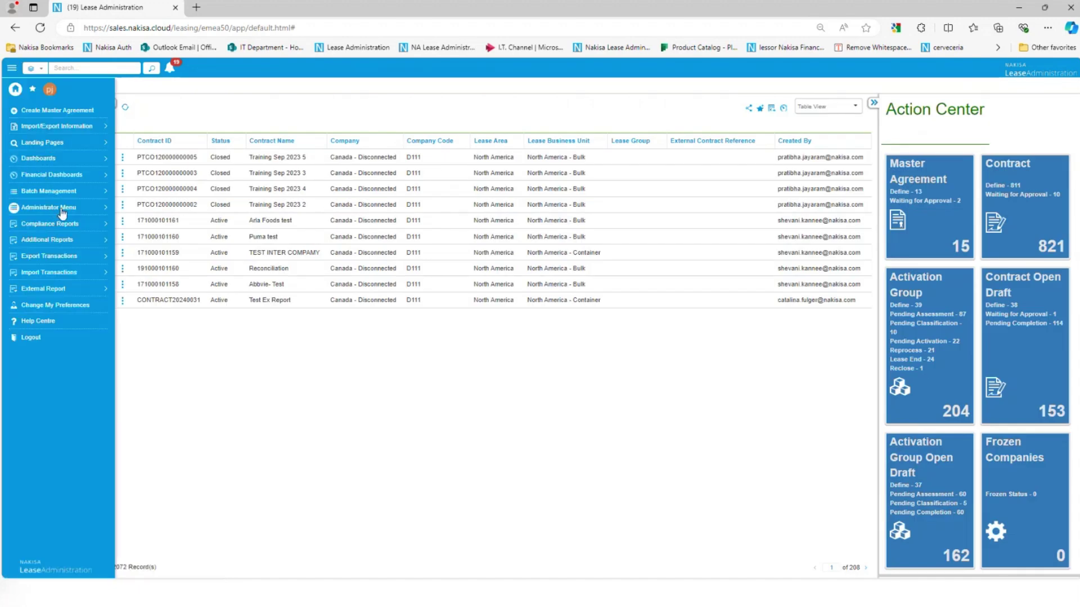
pyautogui.click(34, 192)
pyautogui.click(40, 110)
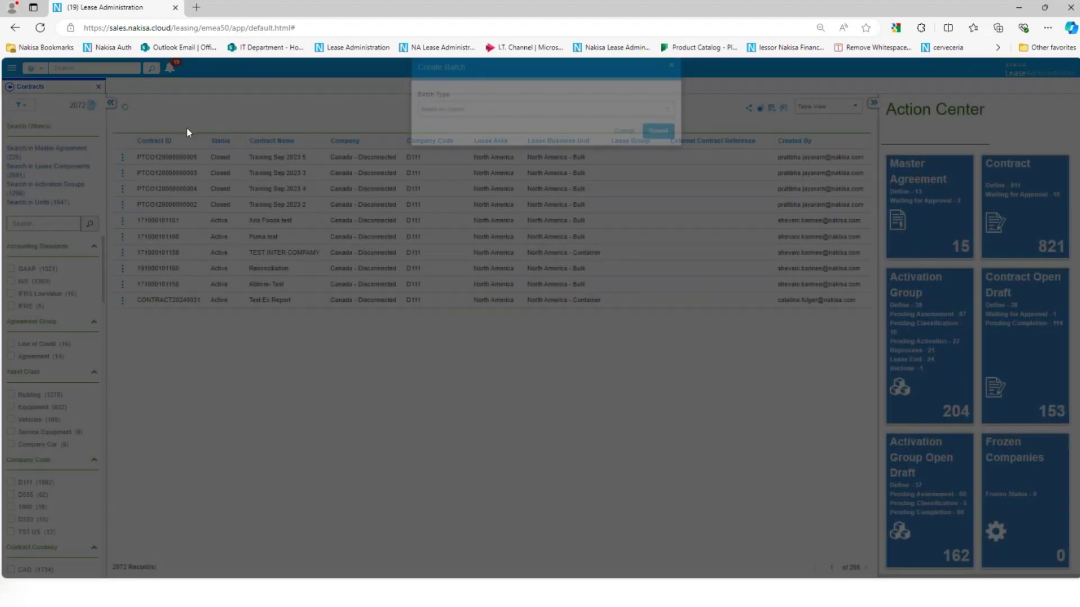
pyautogui.click(479, 127)
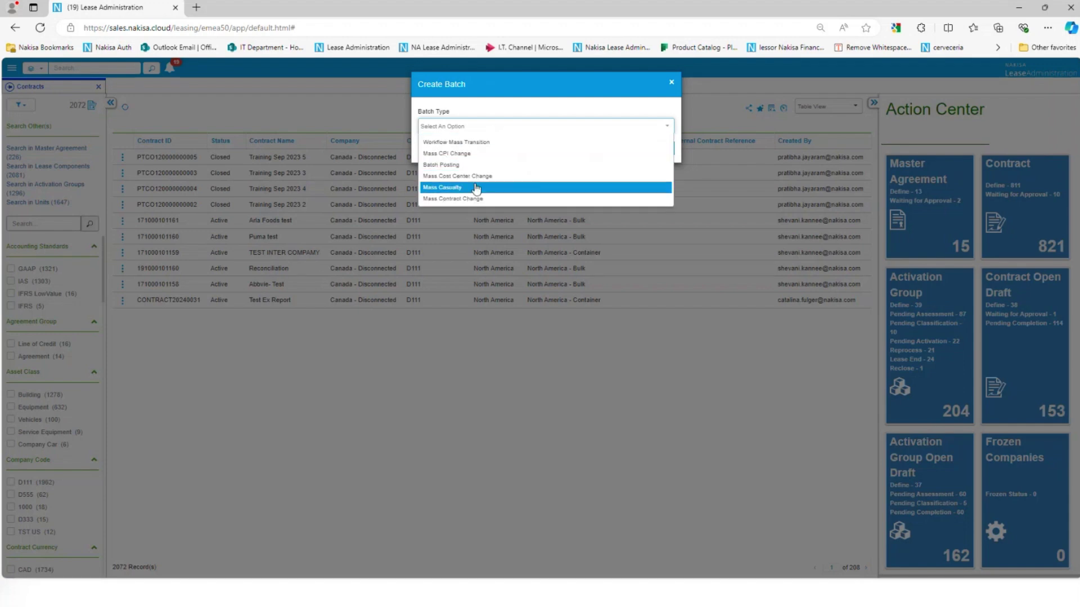
pyautogui.click(476, 146)
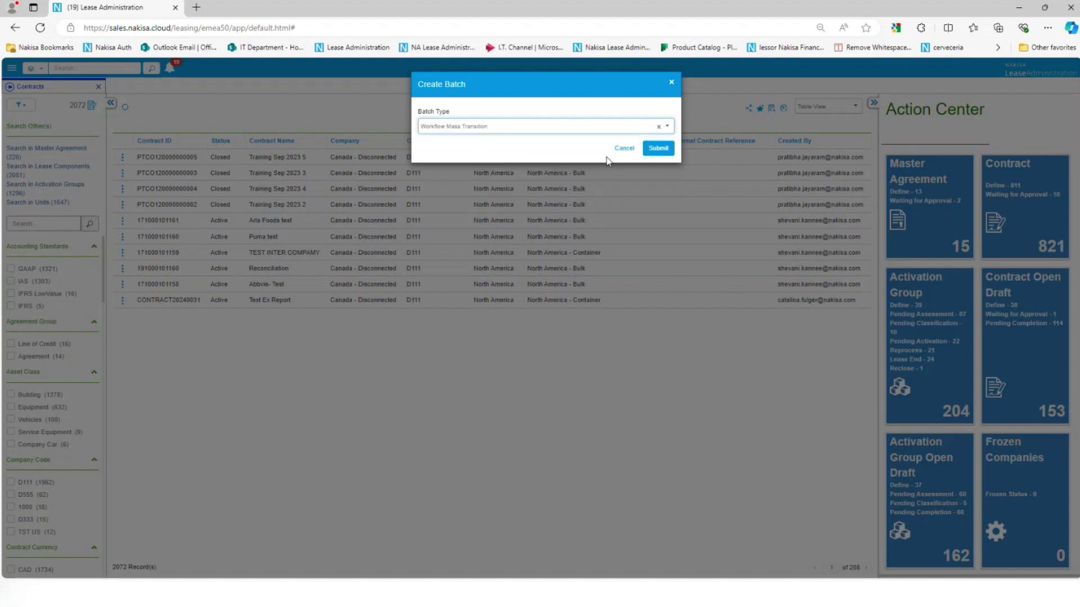
pyautogui.click(658, 149)
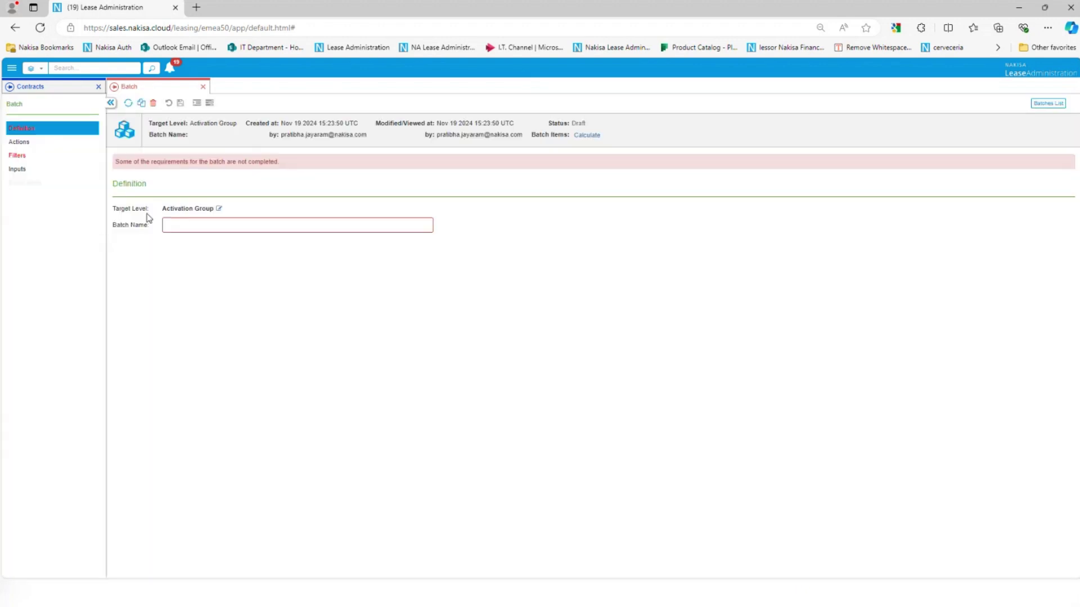
# - Try to save Activation Group as the batch's target level, and cancel the change
pyautogui.click(218, 209)
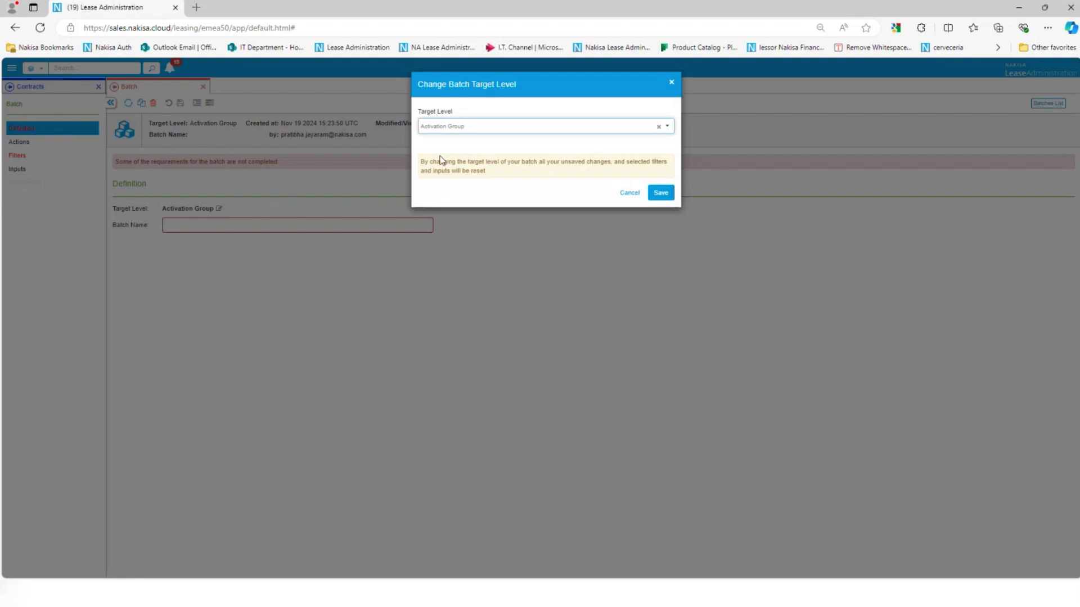
pyautogui.click(487, 127)
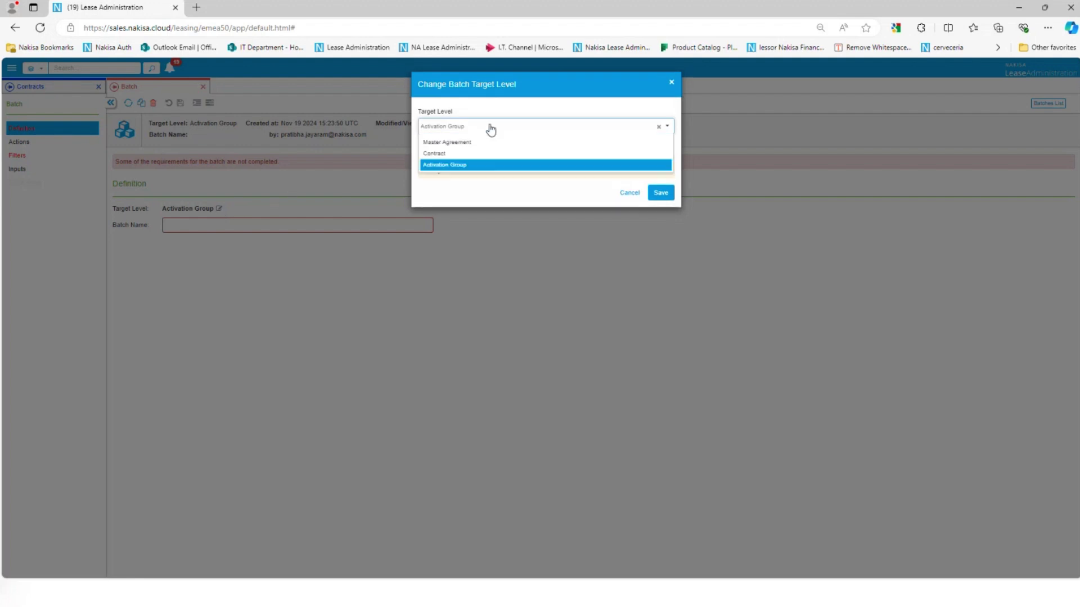
pyautogui.click(456, 168)
pyautogui.click(655, 197)
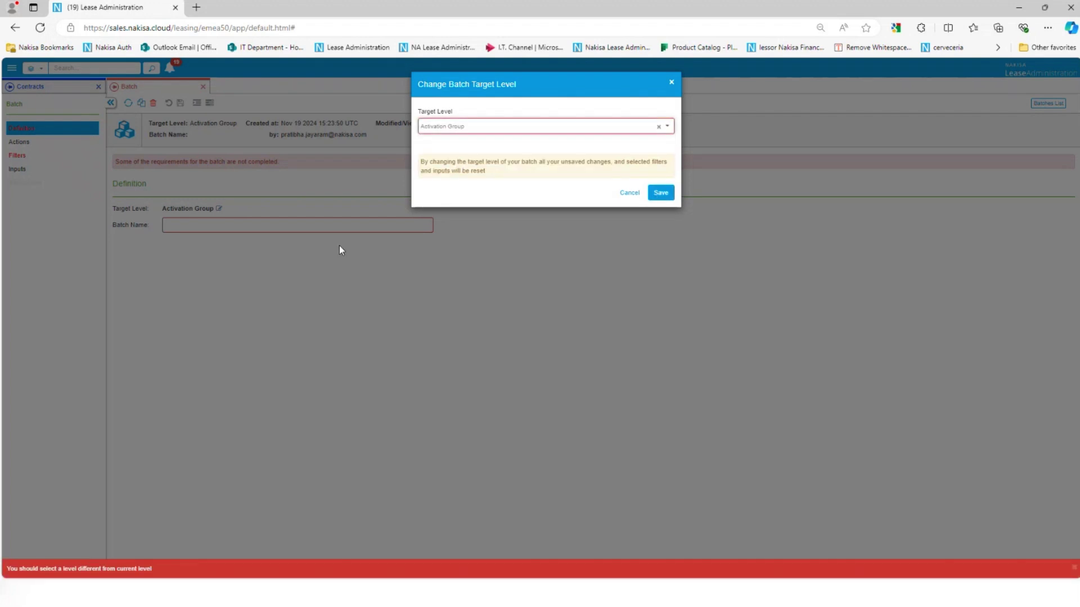
pyautogui.click(632, 193)
# - Name the batch "Office hour 2024" and save its definition
pyautogui.click(186, 227)
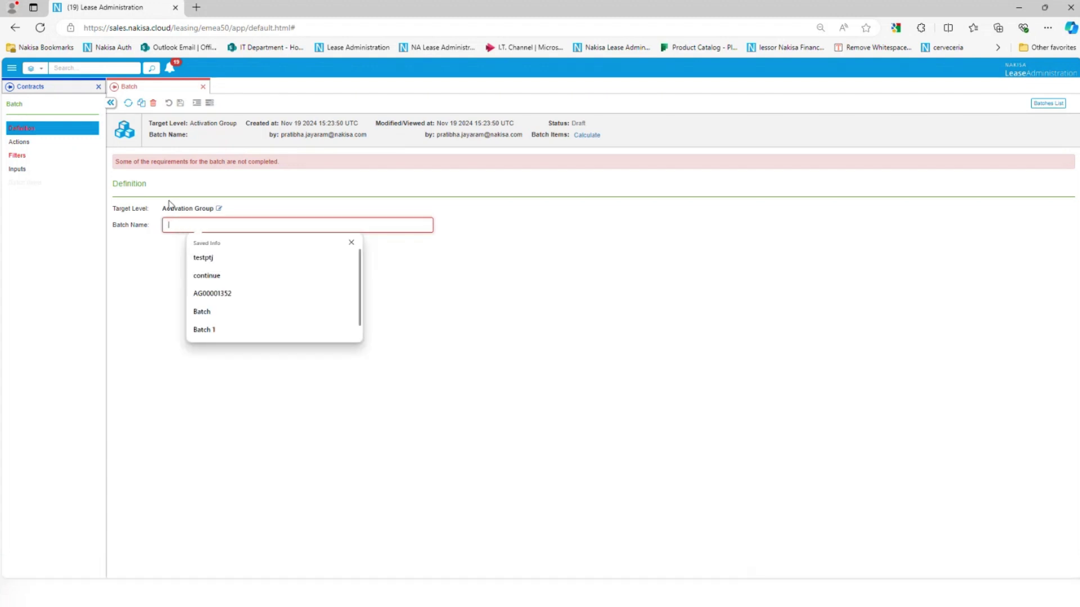
pyautogui.write('Office h')
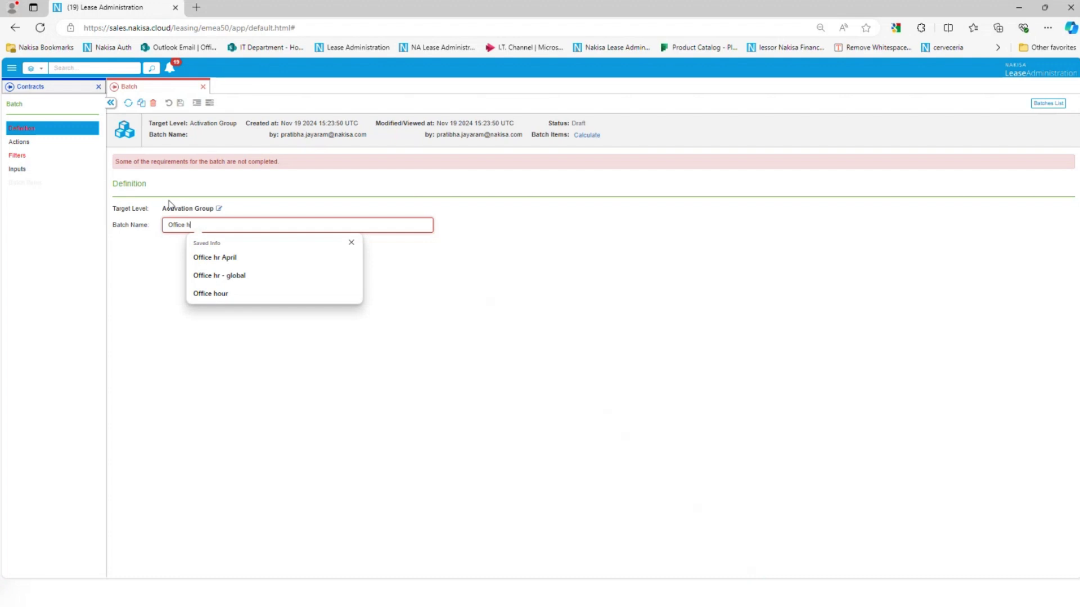
pyautogui.write('our 2024')
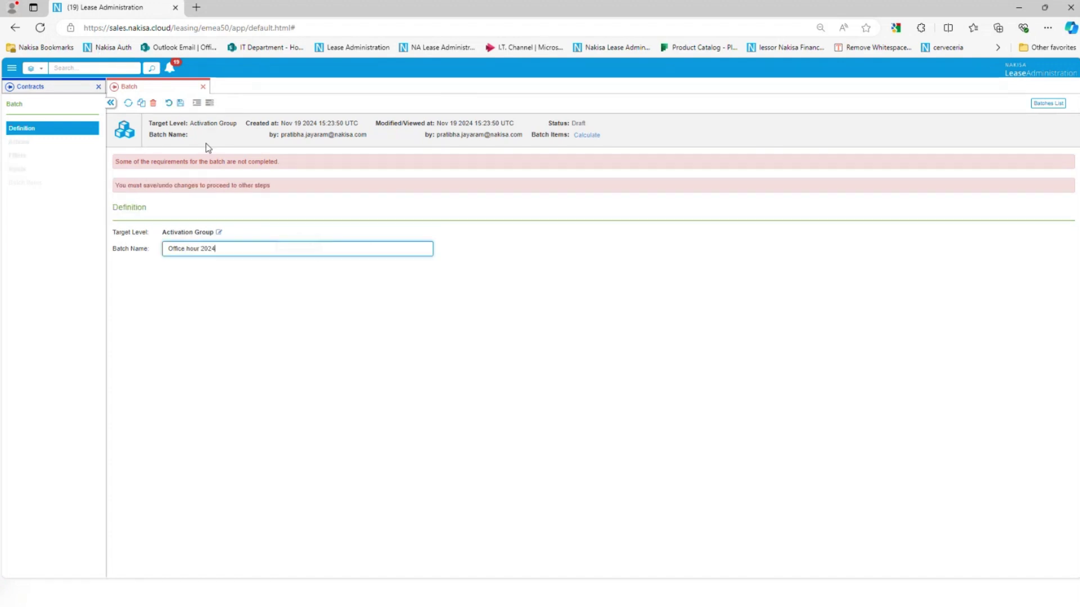
pyautogui.click(181, 104)
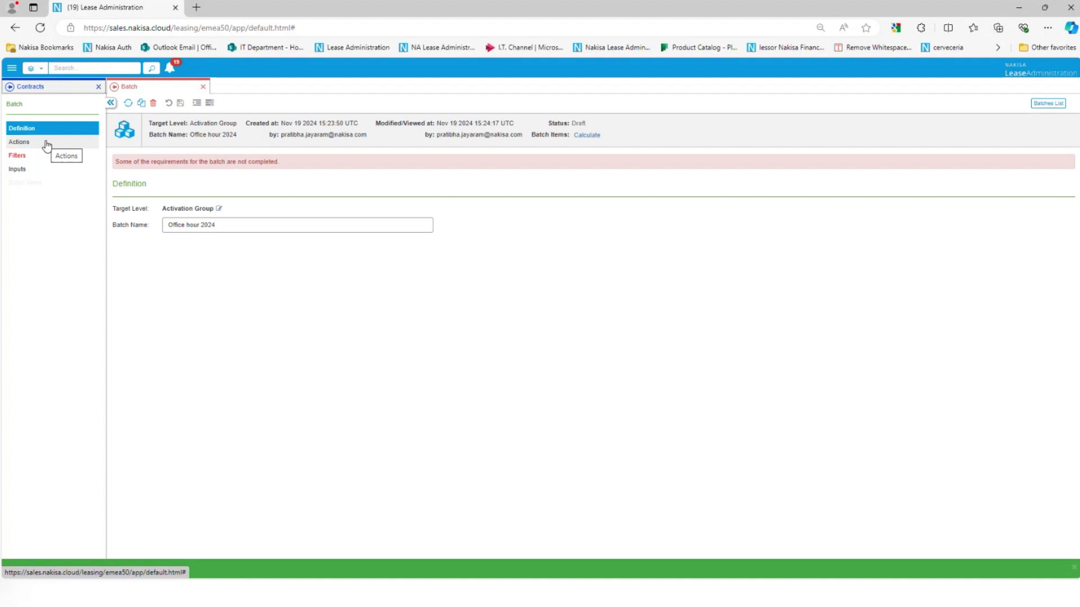
# - Save Lease End (Active to Lease End) as the batch action and open the batch's filters
pyautogui.click(18, 143)
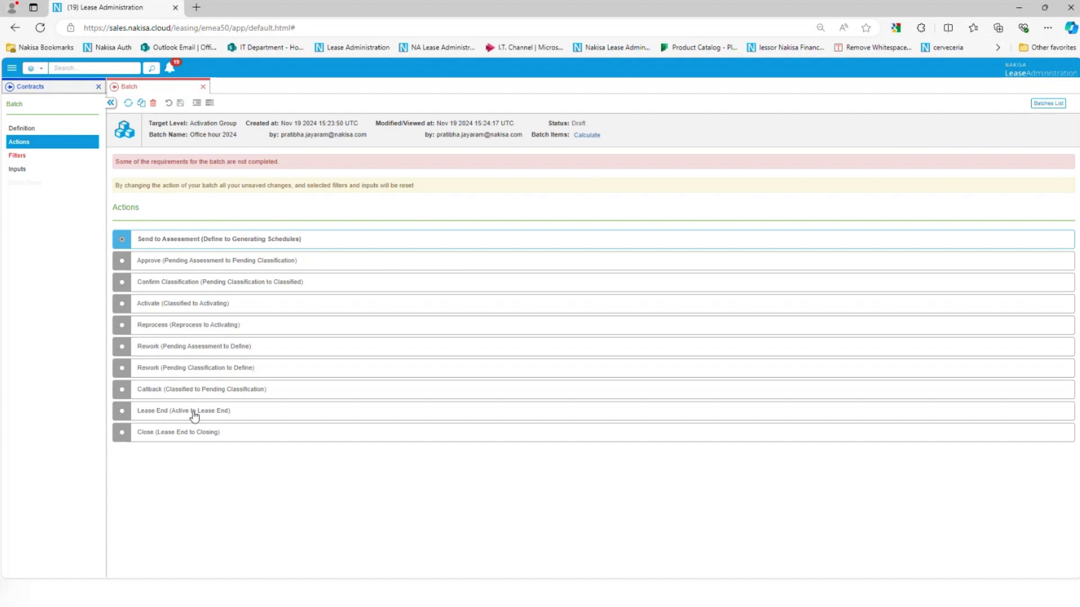
pyautogui.click(120, 415)
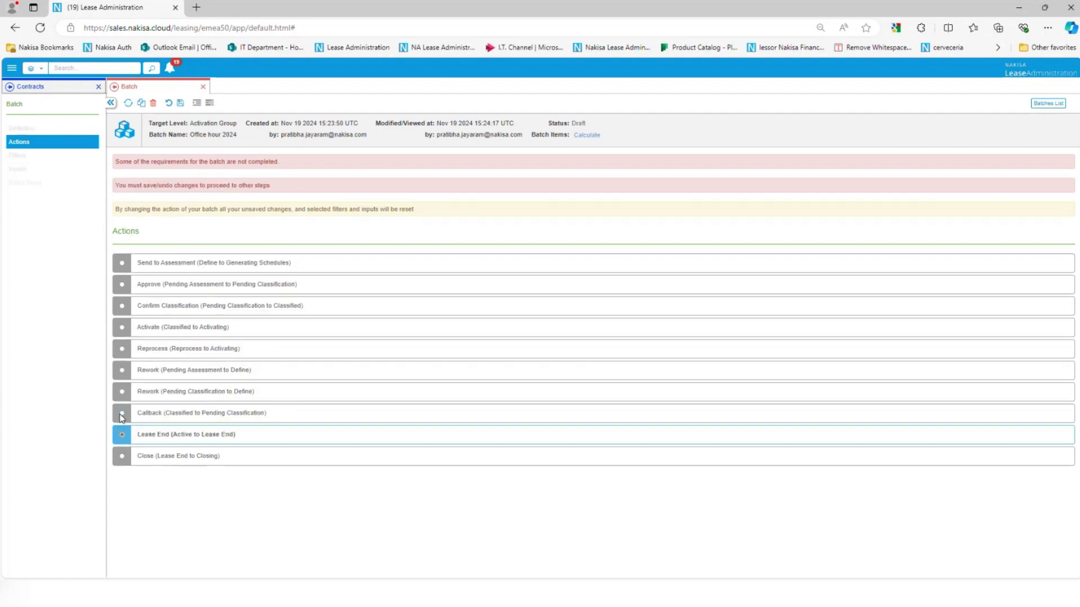
pyautogui.click(181, 103)
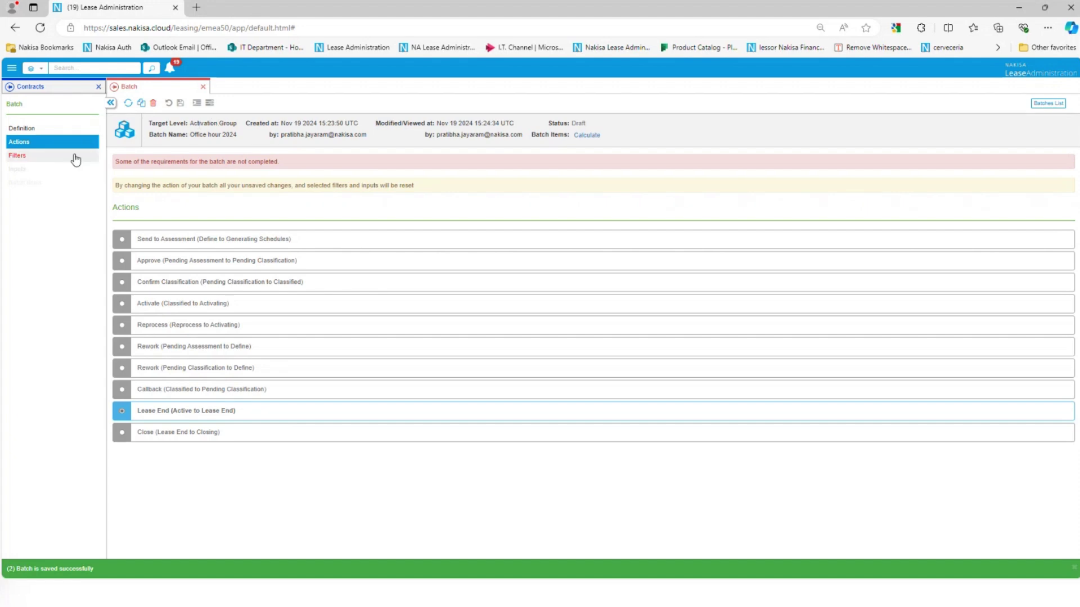
pyautogui.click(23, 159)
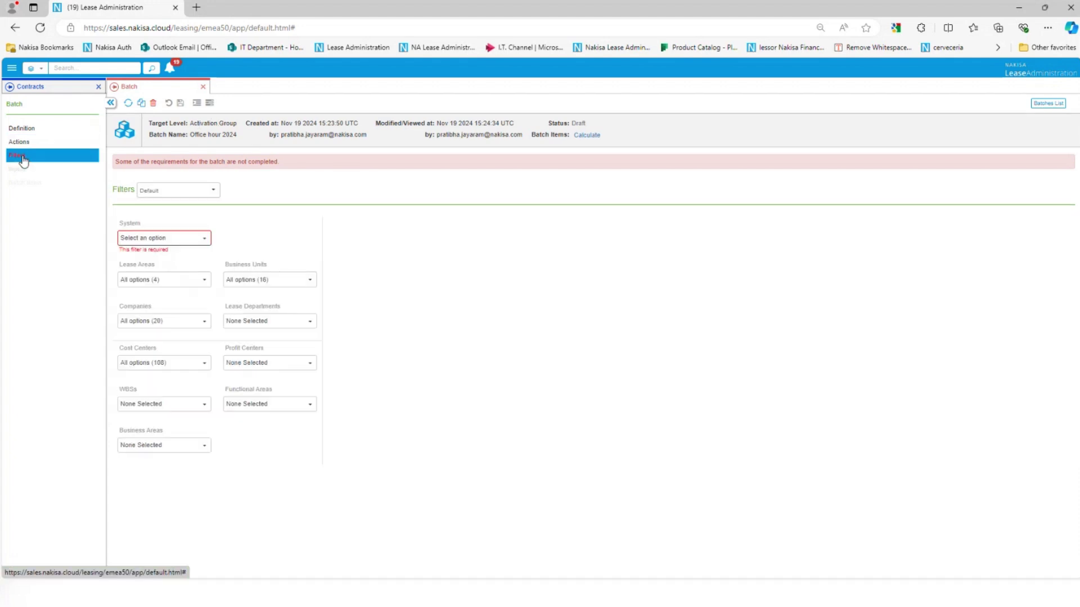
# - Set the default filters to system DIS1 and company D111 - Canada - Disconnected
pyautogui.click(209, 191)
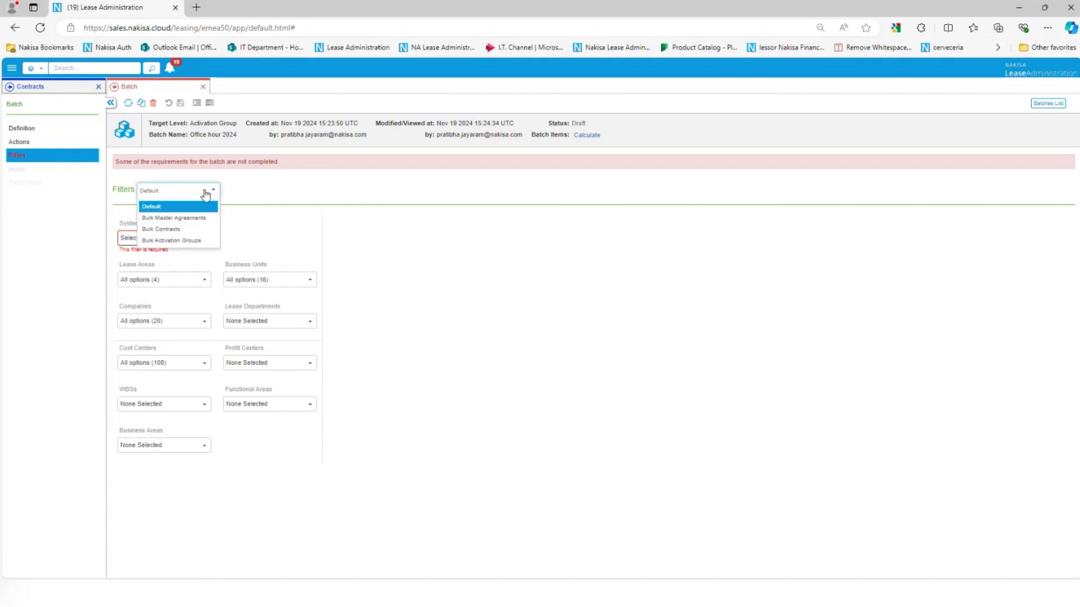
pyautogui.click(269, 241)
pyautogui.click(186, 243)
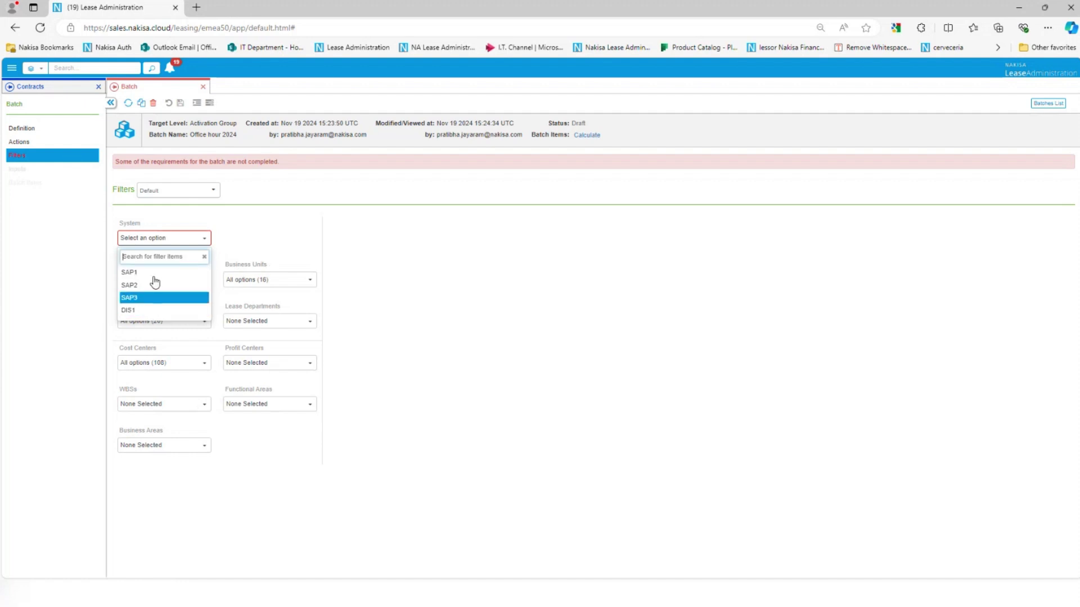
pyautogui.click(147, 312)
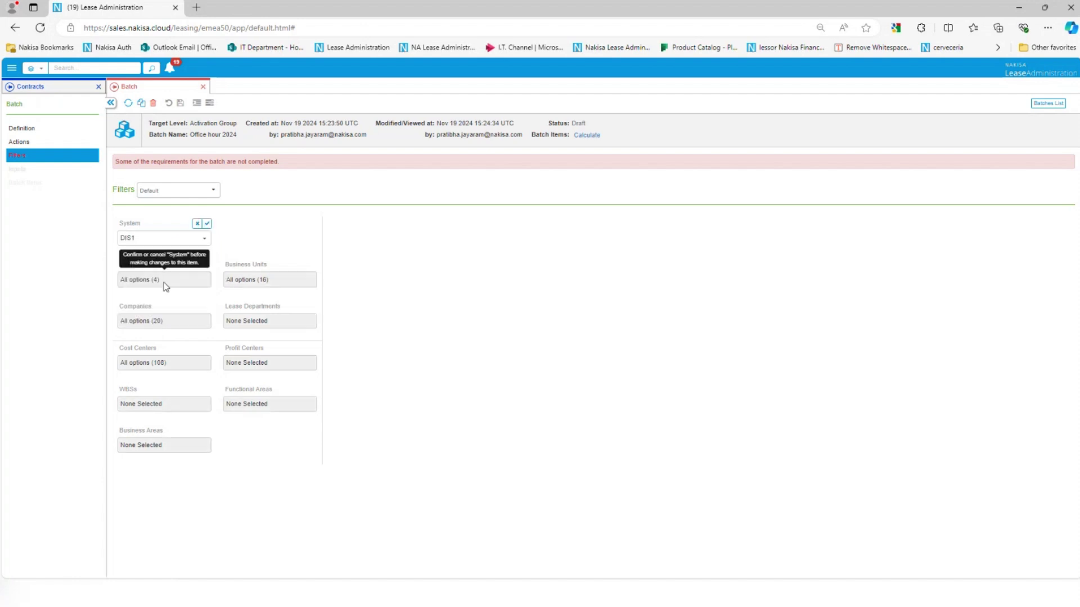
pyautogui.click(207, 224)
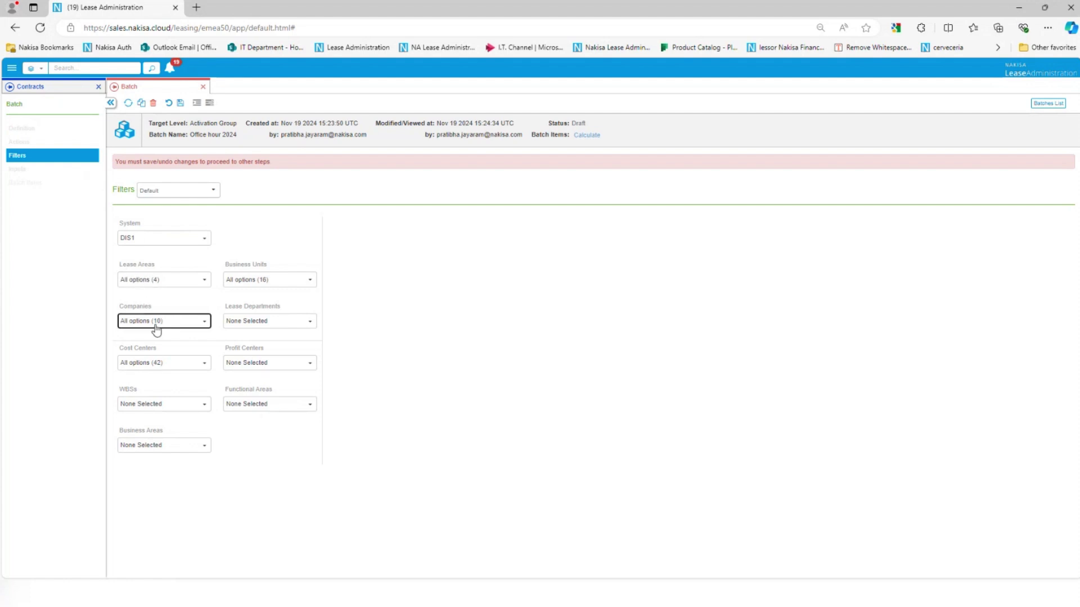
pyautogui.click(155, 324)
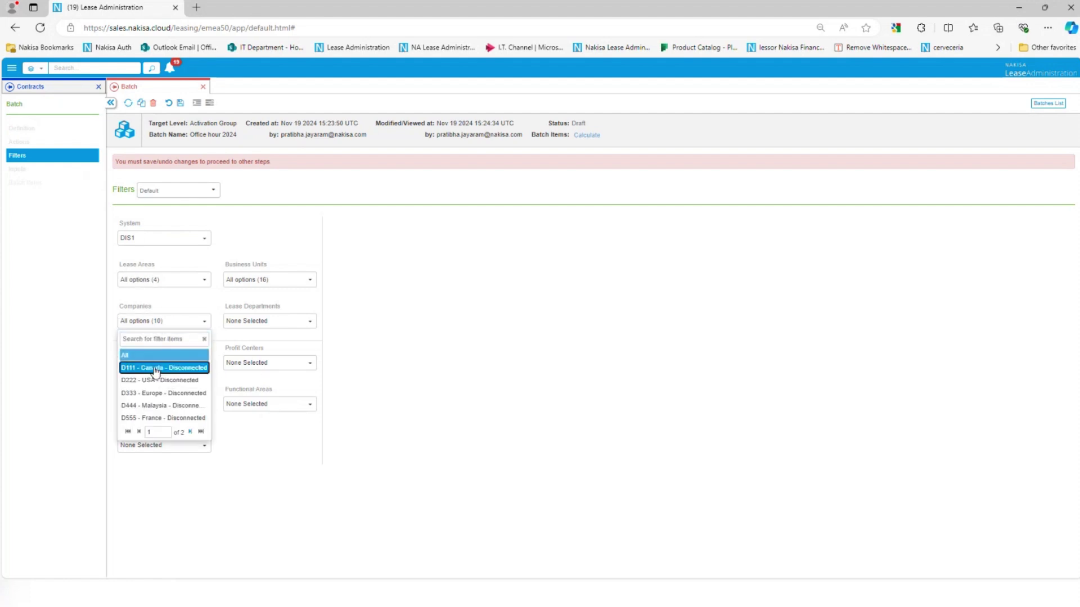
pyautogui.click(156, 368)
pyautogui.click(210, 309)
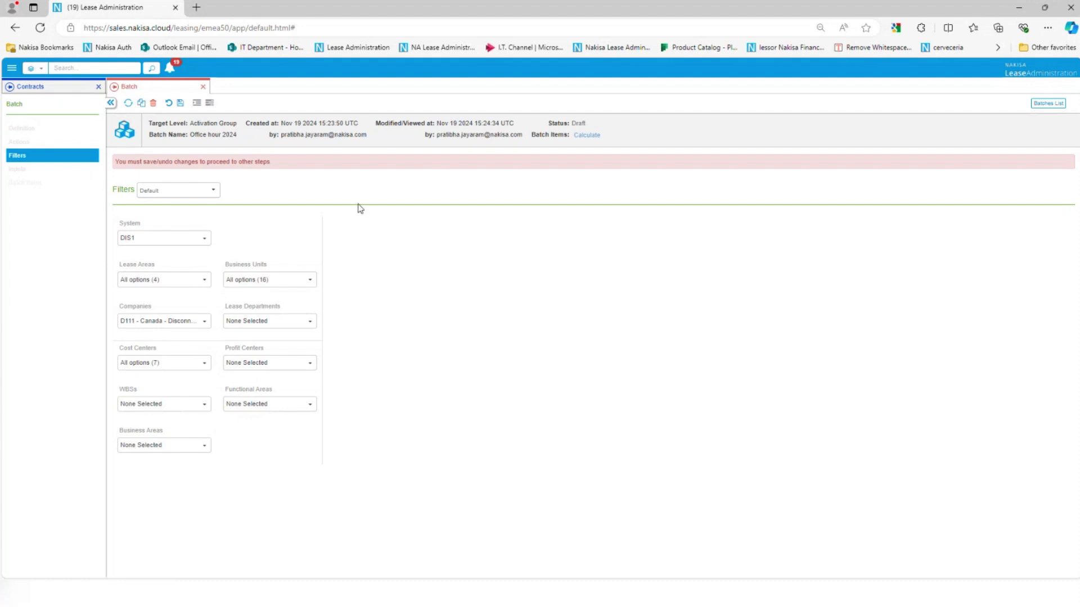
# - Switch the batch's filter type to Bulk Contracts and confirm the change
pyautogui.click(219, 193)
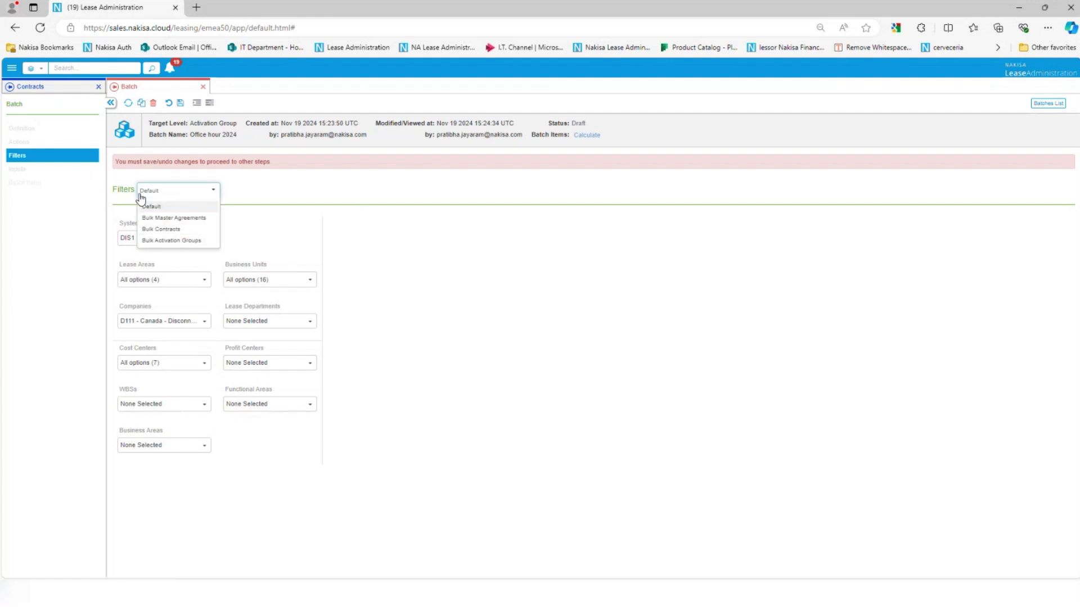
pyautogui.click(148, 229)
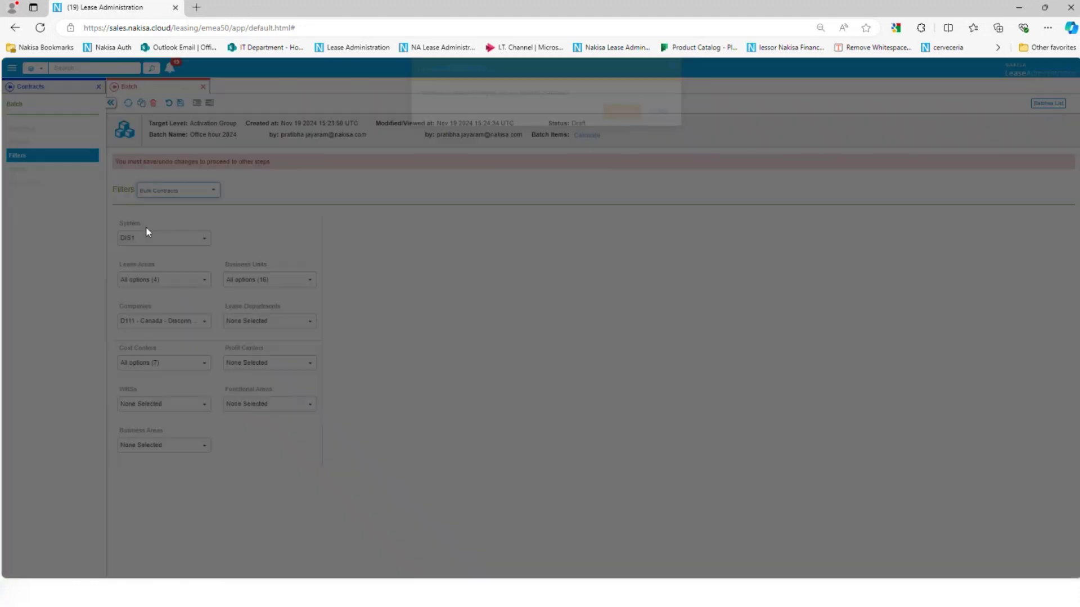
pyautogui.click(627, 131)
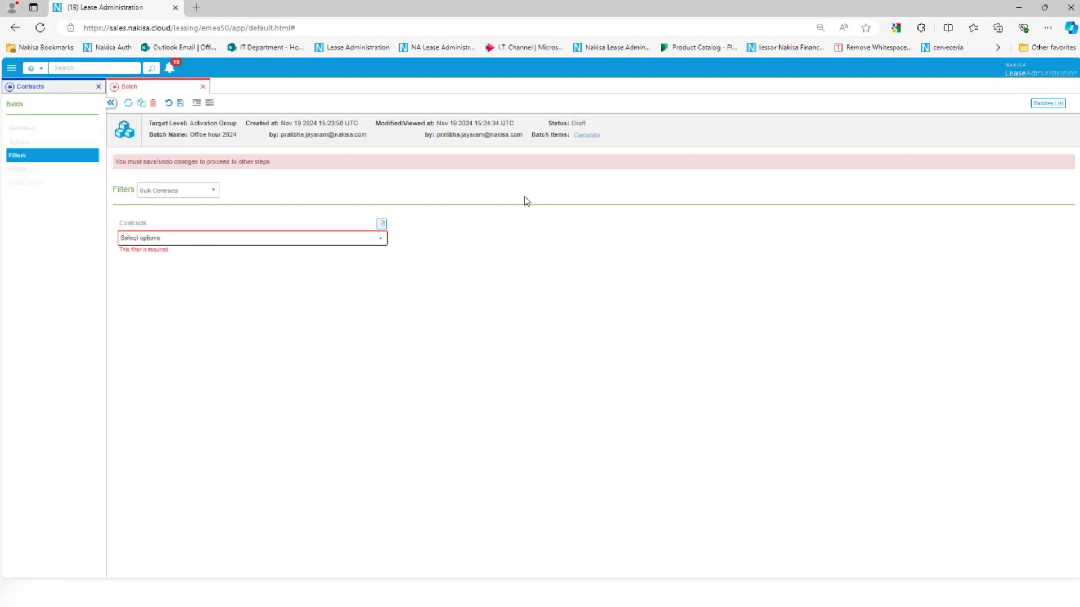
# - Search the Contracts filter for PT and select the contract Training Sep 2023 10
pyautogui.click(362, 238)
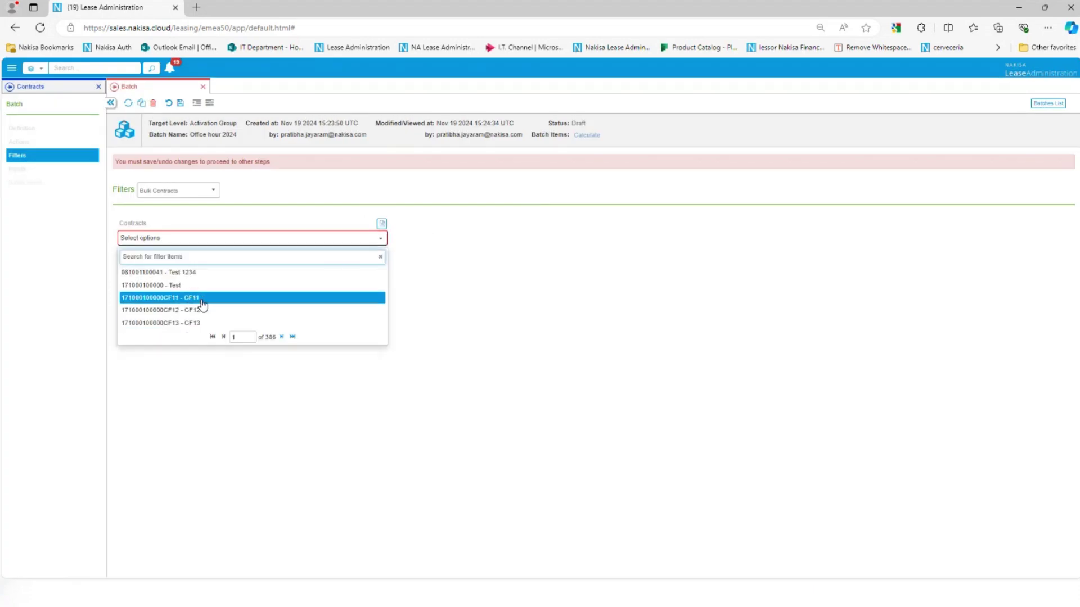
pyautogui.click(282, 337)
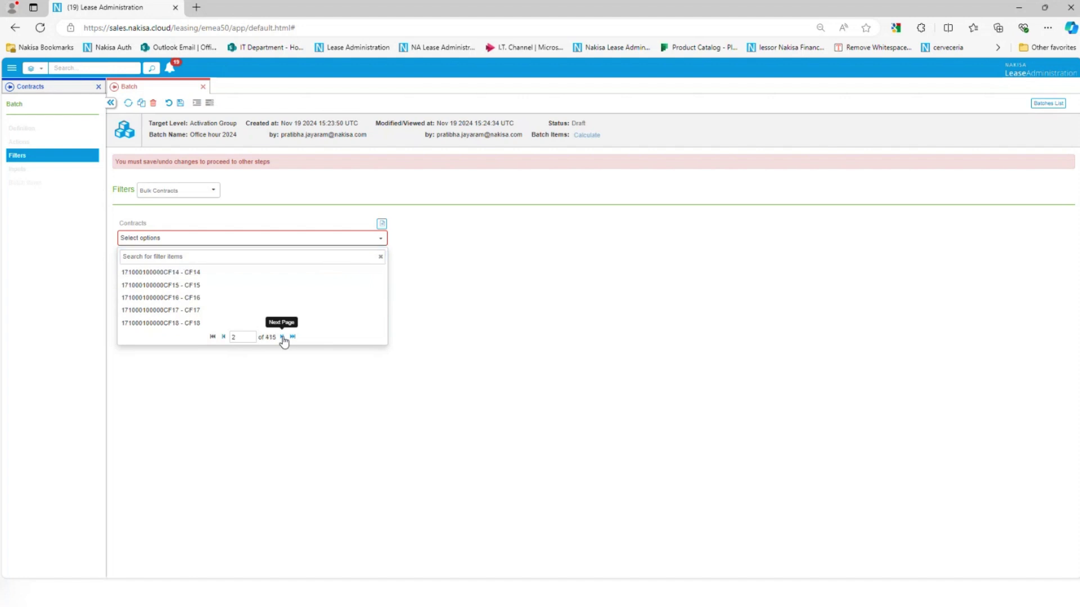
pyautogui.click(217, 257)
pyautogui.write('PT')
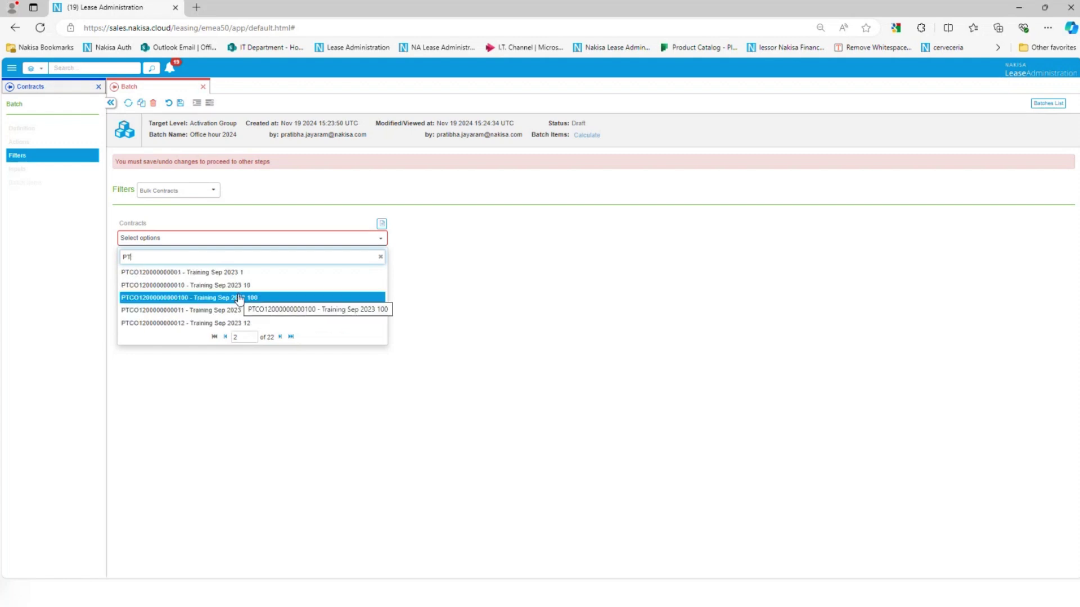
pyautogui.click(204, 286)
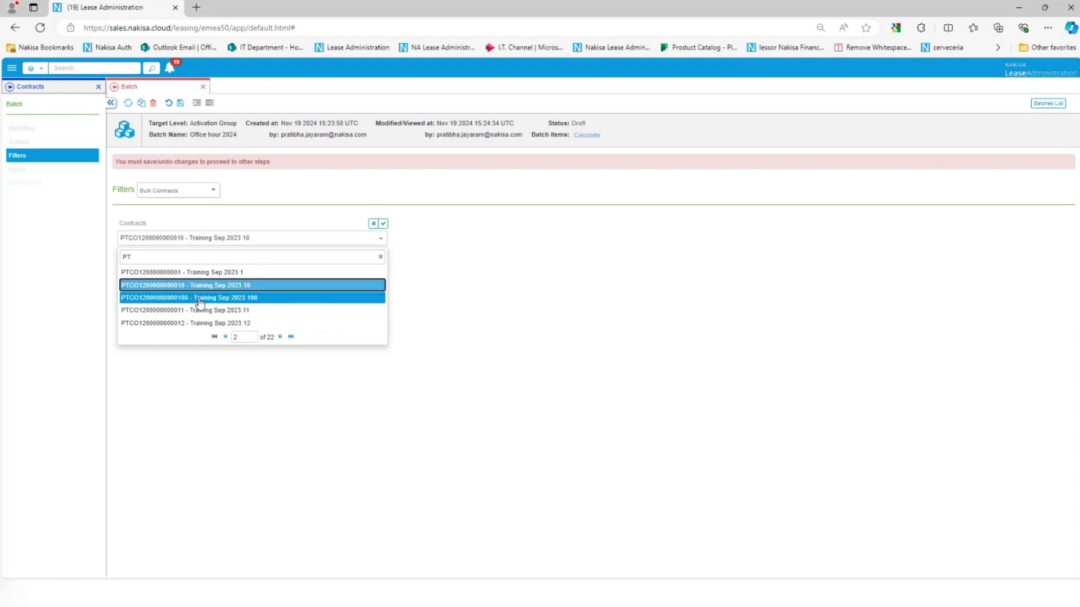
# - Add the contract Training Sep 2023 4 to the Contracts filter selection
pyautogui.click(279, 337)
pyautogui.click(280, 337)
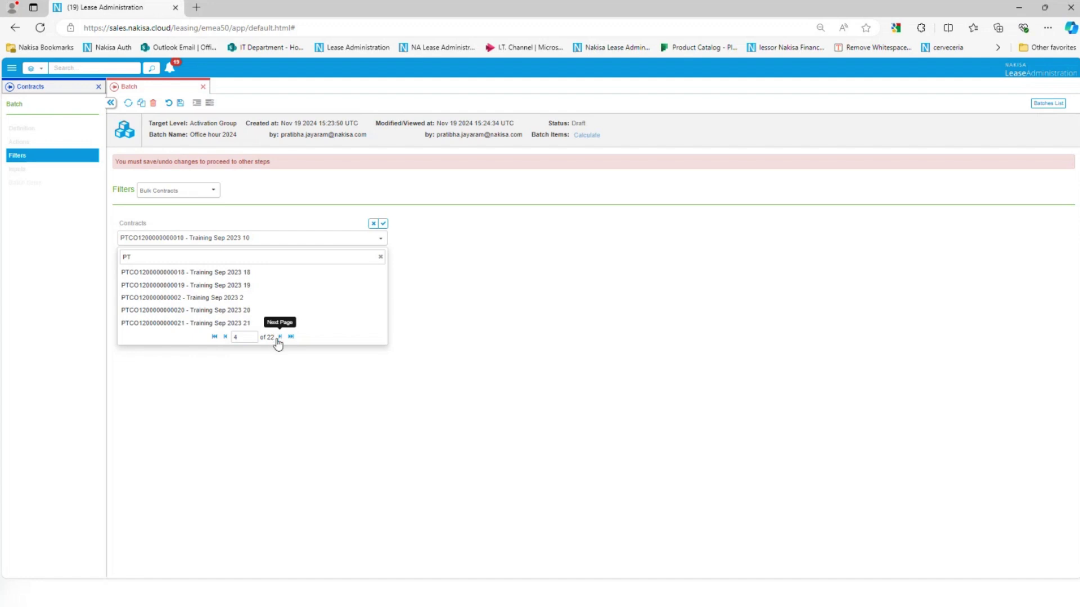
pyautogui.click(280, 338)
pyautogui.click(280, 337)
pyautogui.click(281, 338)
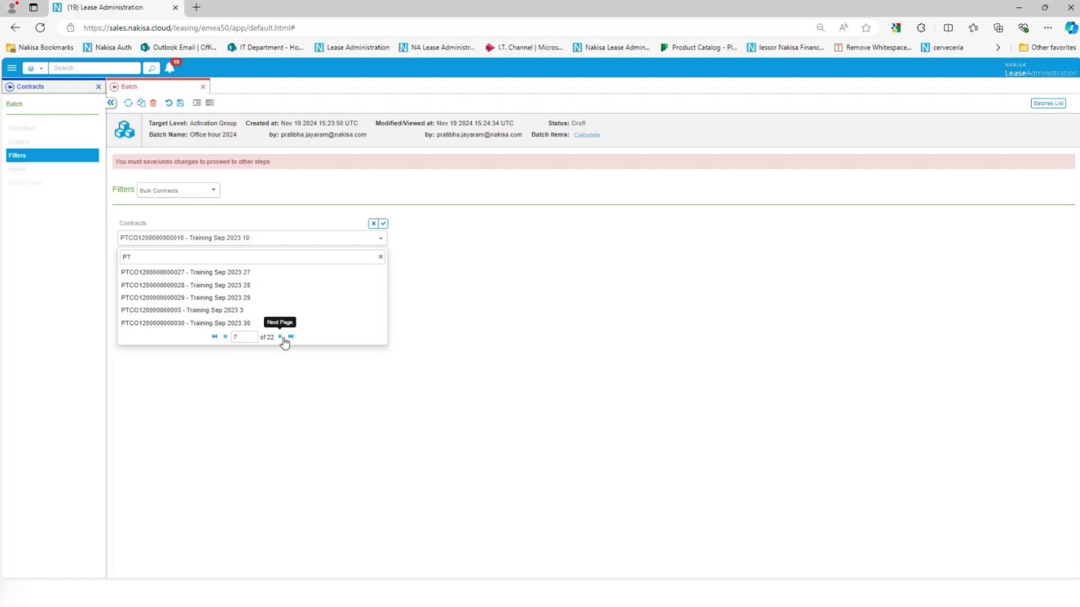
pyautogui.click(281, 338)
pyautogui.click(236, 324)
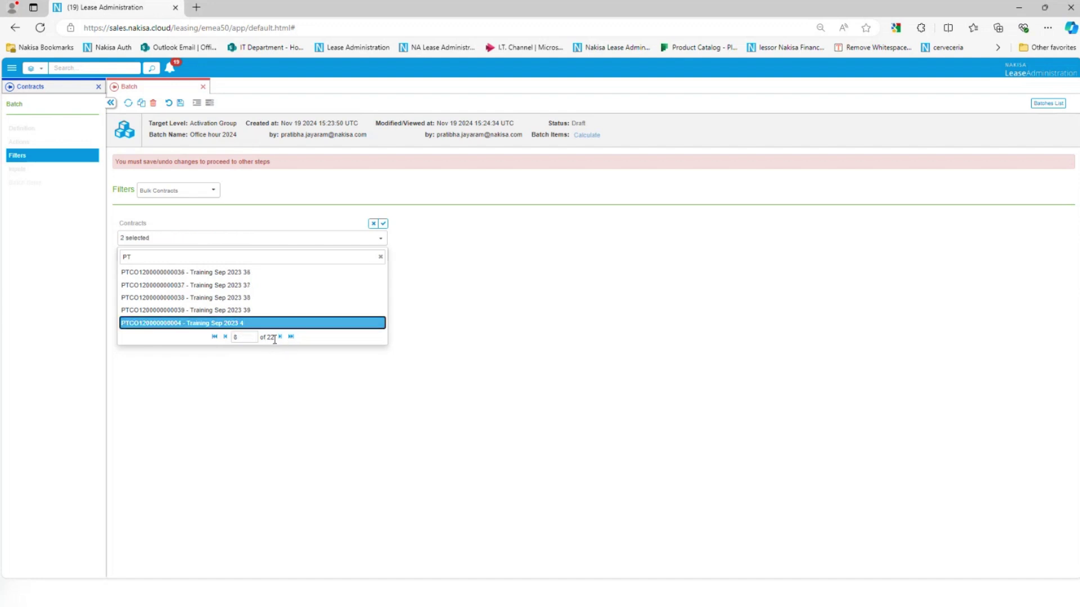
pyautogui.click(281, 337)
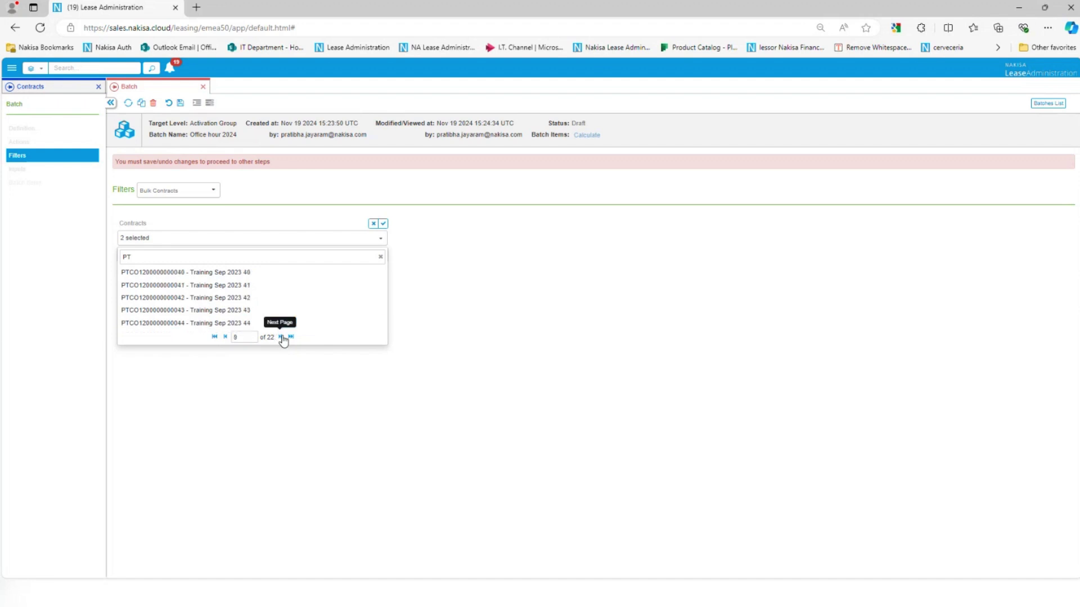
pyautogui.click(281, 337)
pyautogui.click(282, 338)
pyautogui.click(281, 337)
# - Save the contract filter with only Training Sep 2023 10, generate the batch items and refresh the batch
pyautogui.click(382, 224)
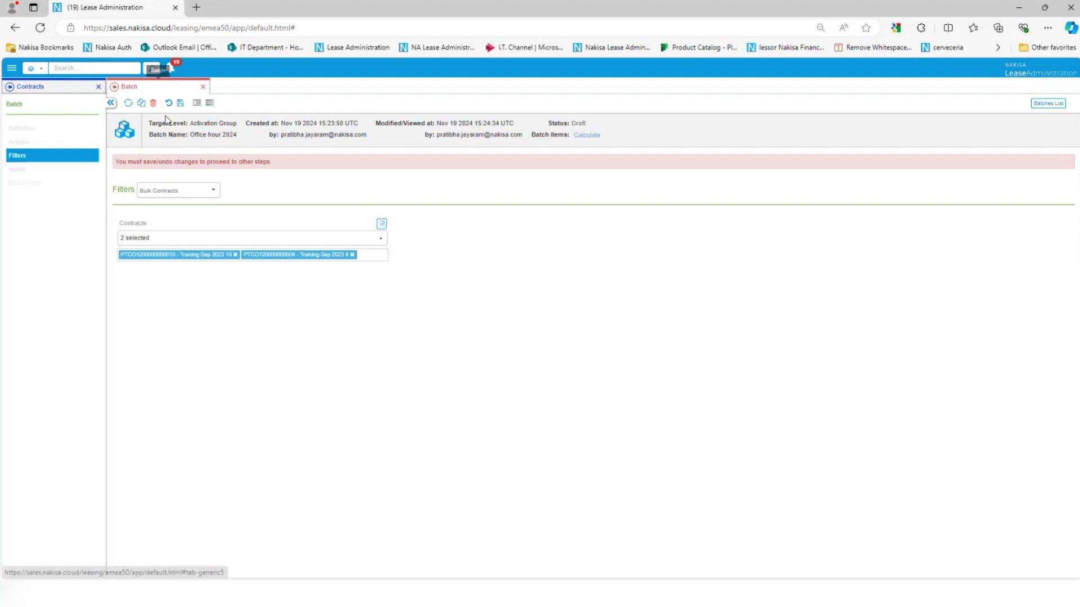
pyautogui.click(180, 104)
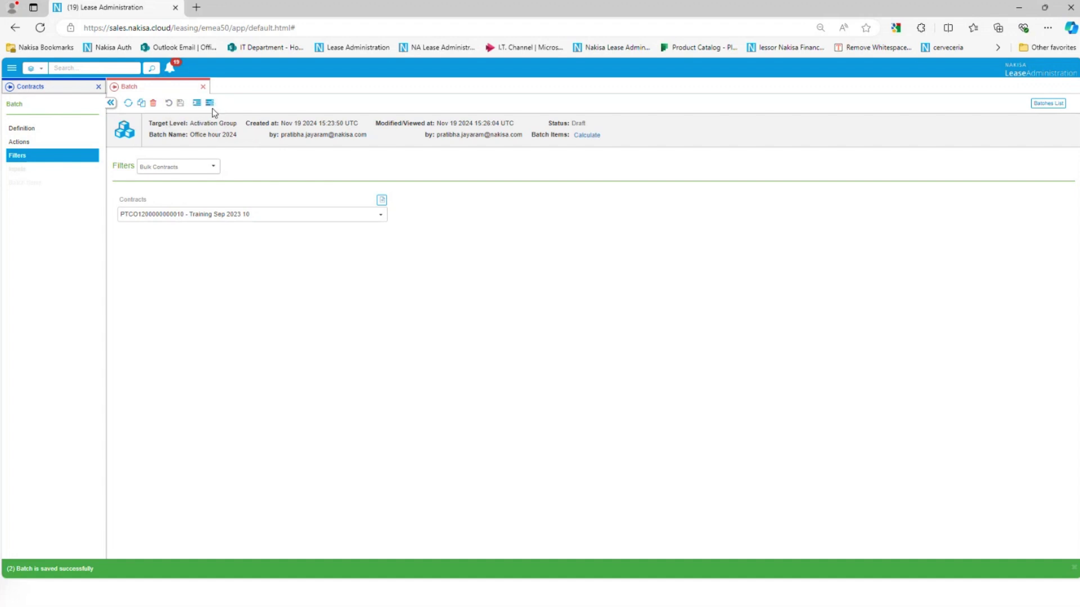
pyautogui.click(210, 105)
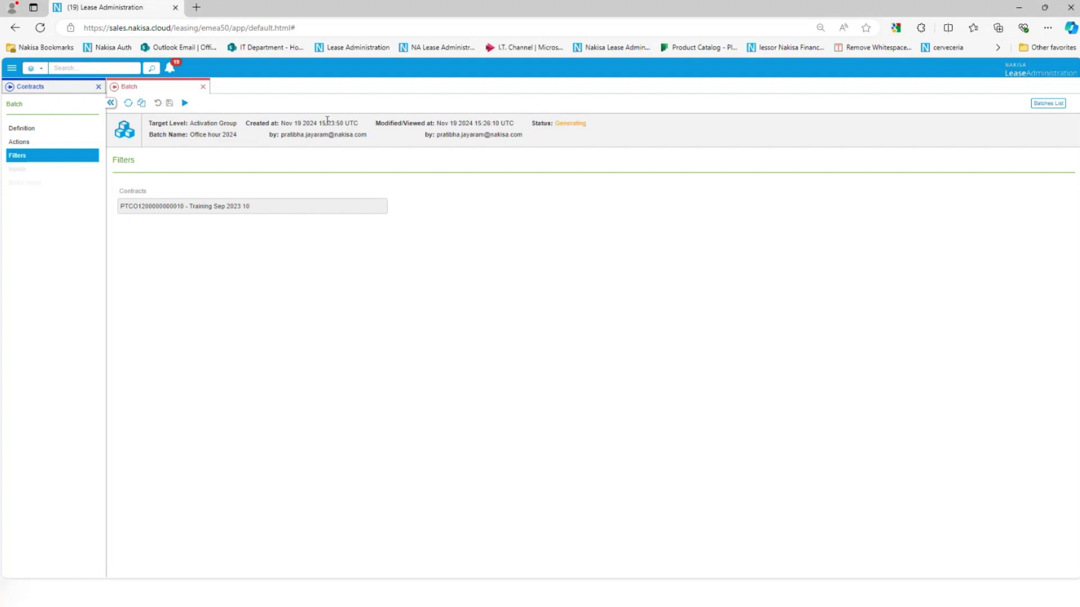
pyautogui.click(128, 103)
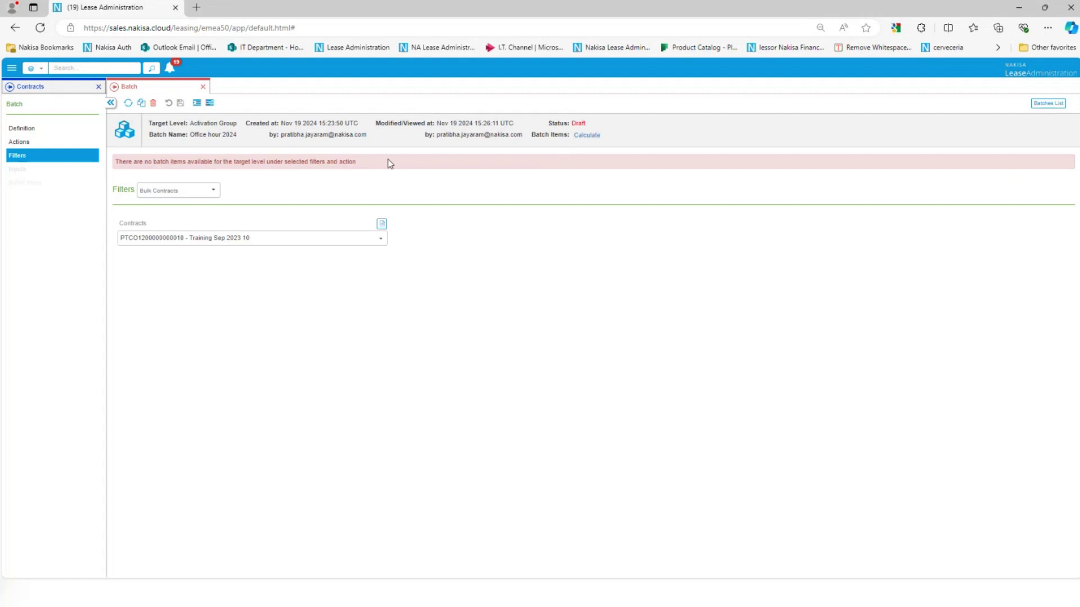
# - Reopen the Contracts filter and search it for PTCO120000000
pyautogui.moveTo(587, 121)
pyautogui.click(329, 239)
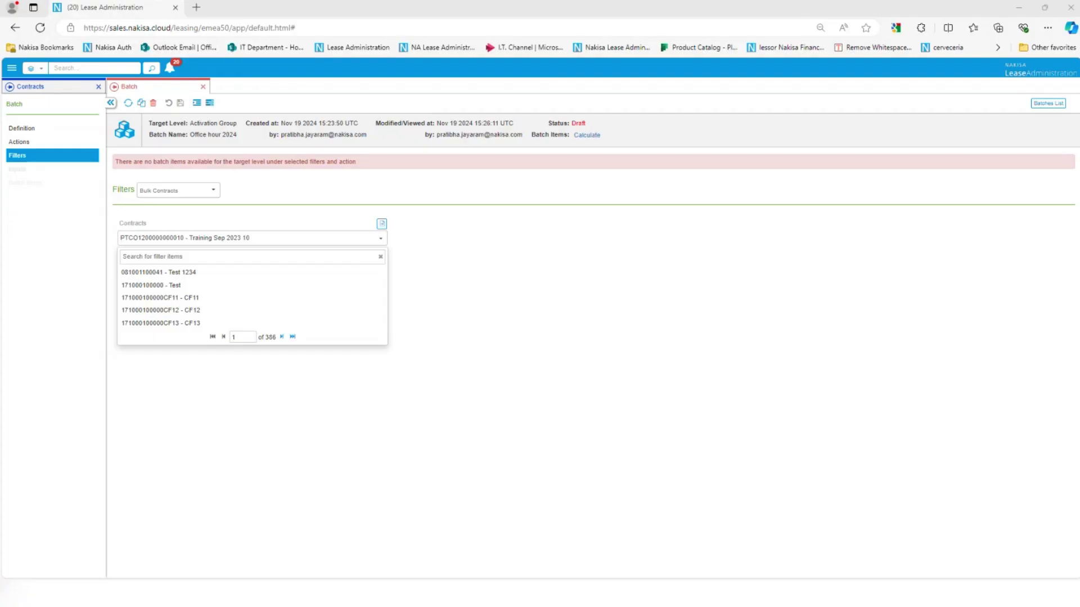
pyautogui.hotkey('alt', 'Tab')
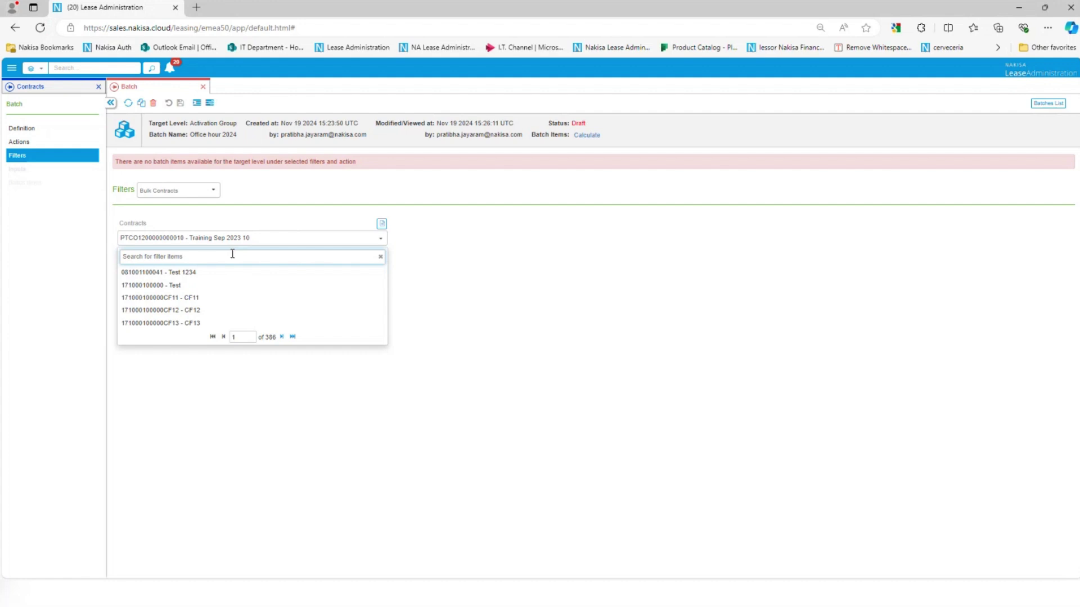
pyautogui.write('PTCO')
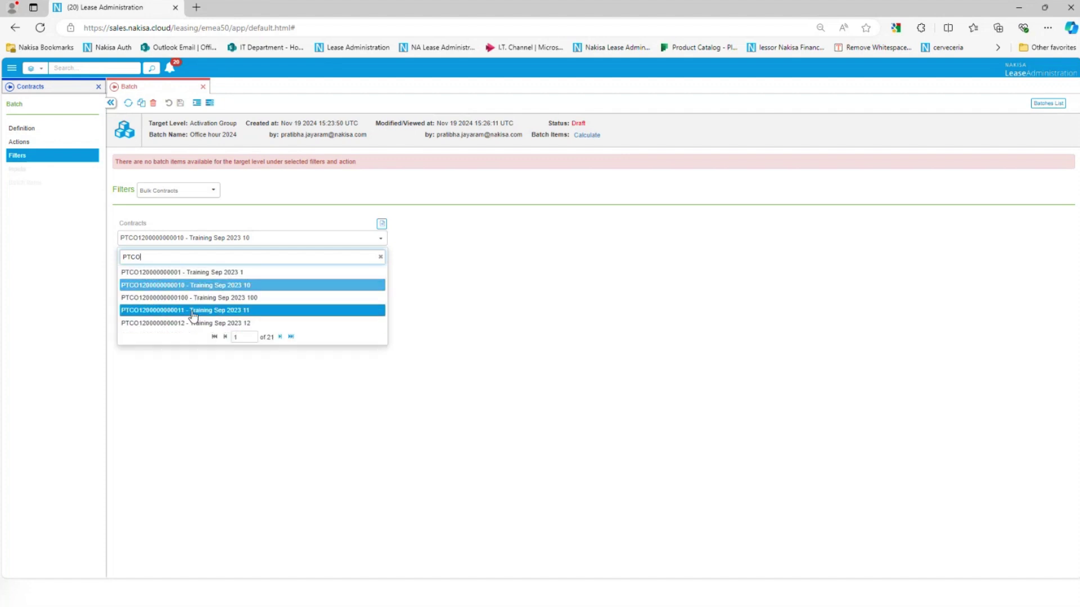
pyautogui.click(281, 337)
pyautogui.click(280, 337)
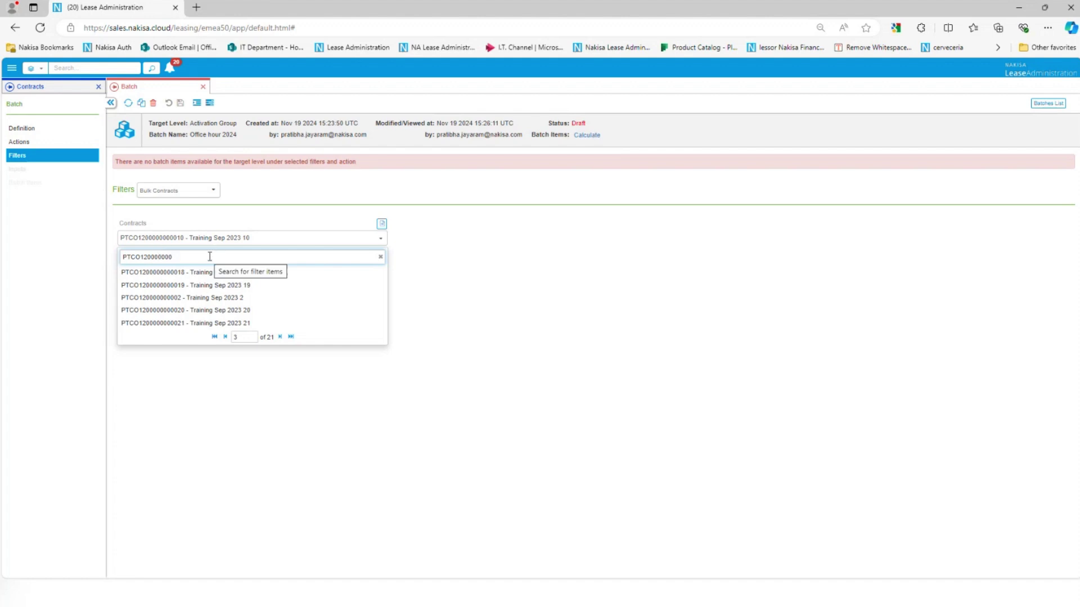
pyautogui.write('03')
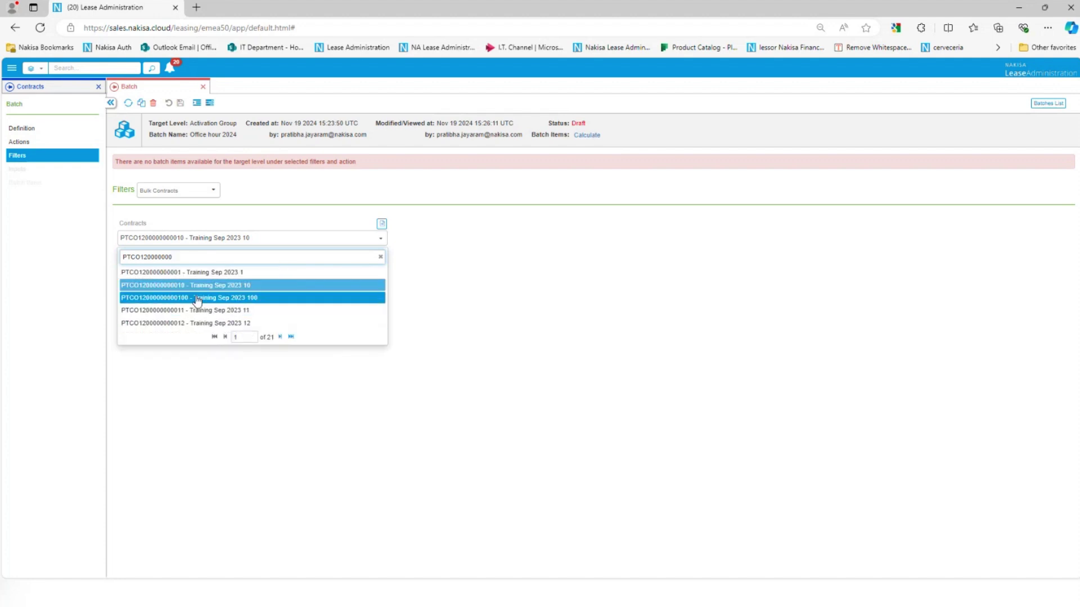
# - Add the contract Training Sep 2023 6 to the filter selection
pyautogui.click(280, 337)
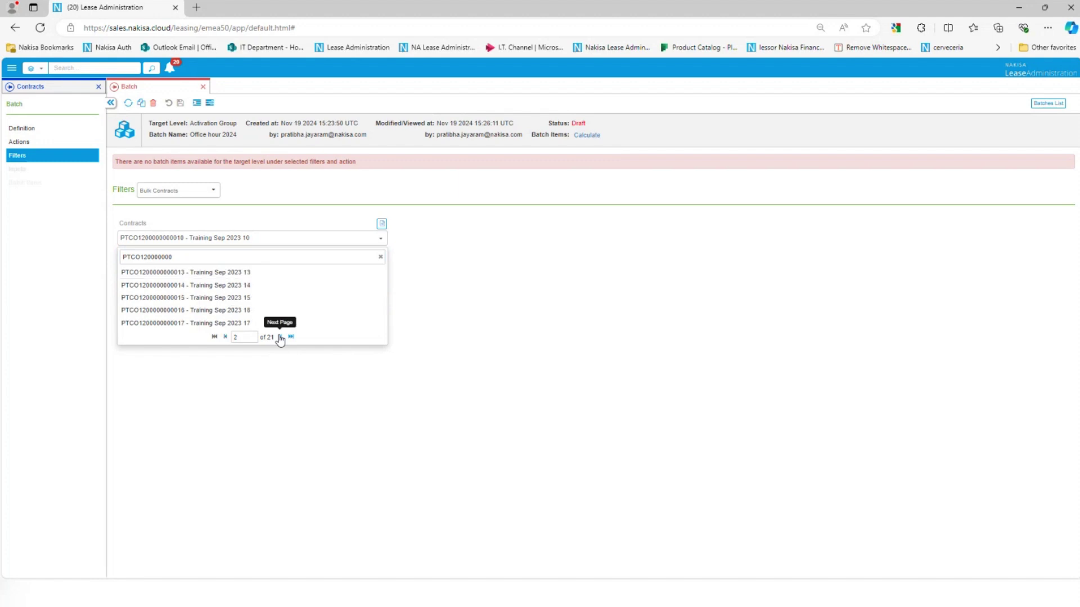
pyautogui.click(280, 337)
pyautogui.click(280, 337)
pyautogui.click(280, 337)
pyautogui.click(280, 337)
pyautogui.click(281, 337)
pyautogui.click(223, 286)
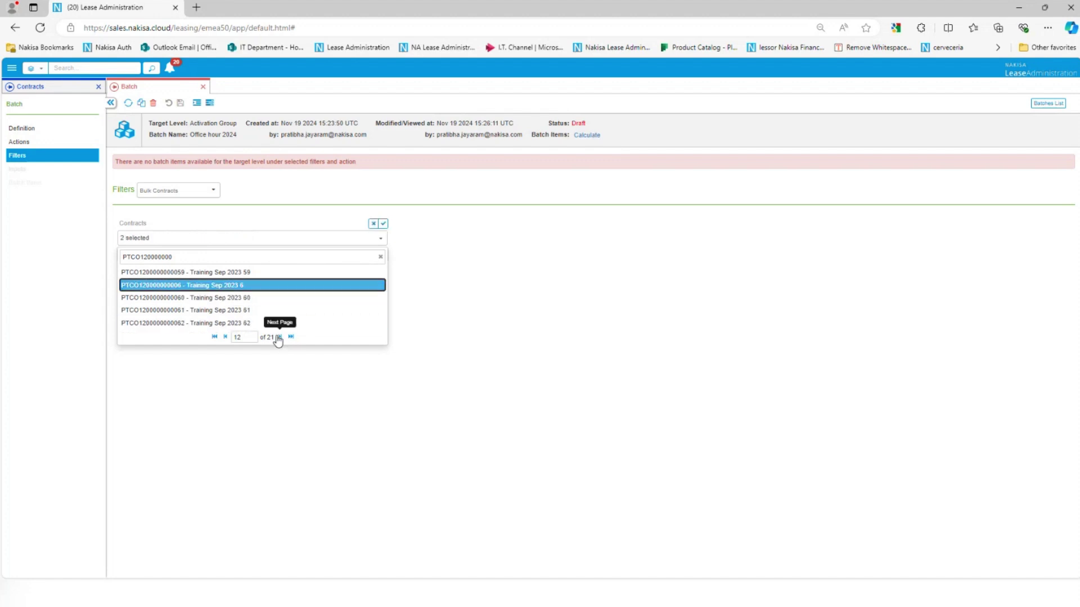
# - Add the contract Training Sep 2023 7 to the selection, then apply and save the batch filter
pyautogui.click(280, 337)
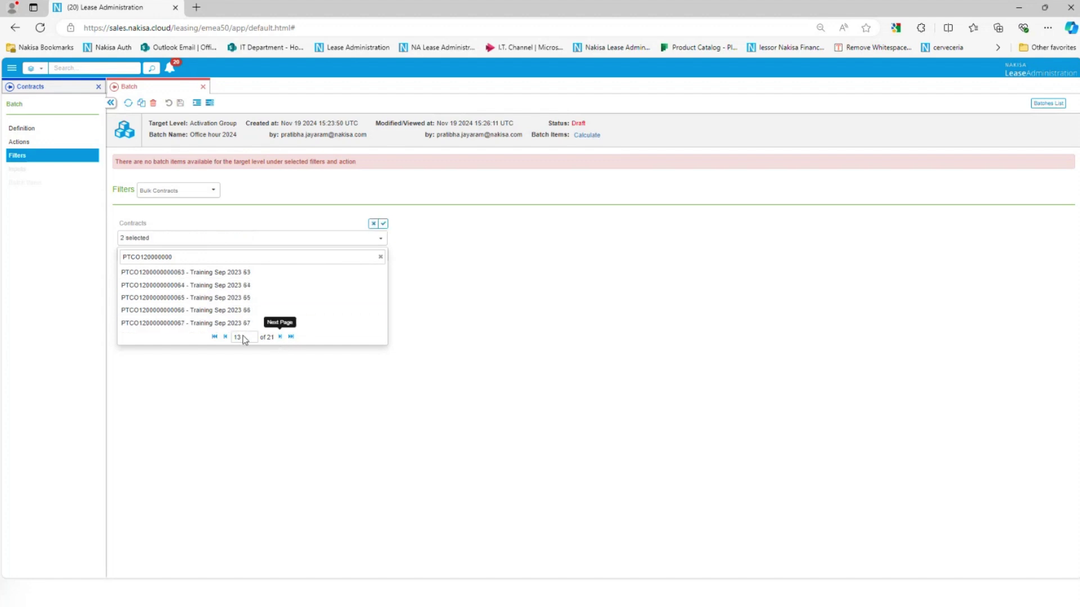
pyautogui.click(280, 337)
pyautogui.click(219, 298)
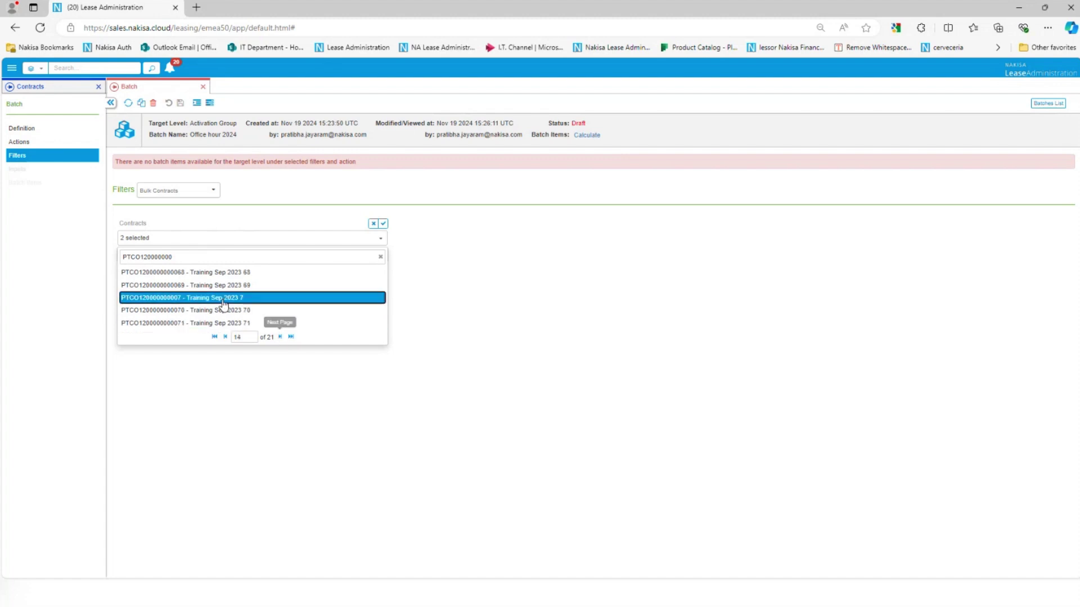
pyautogui.click(383, 224)
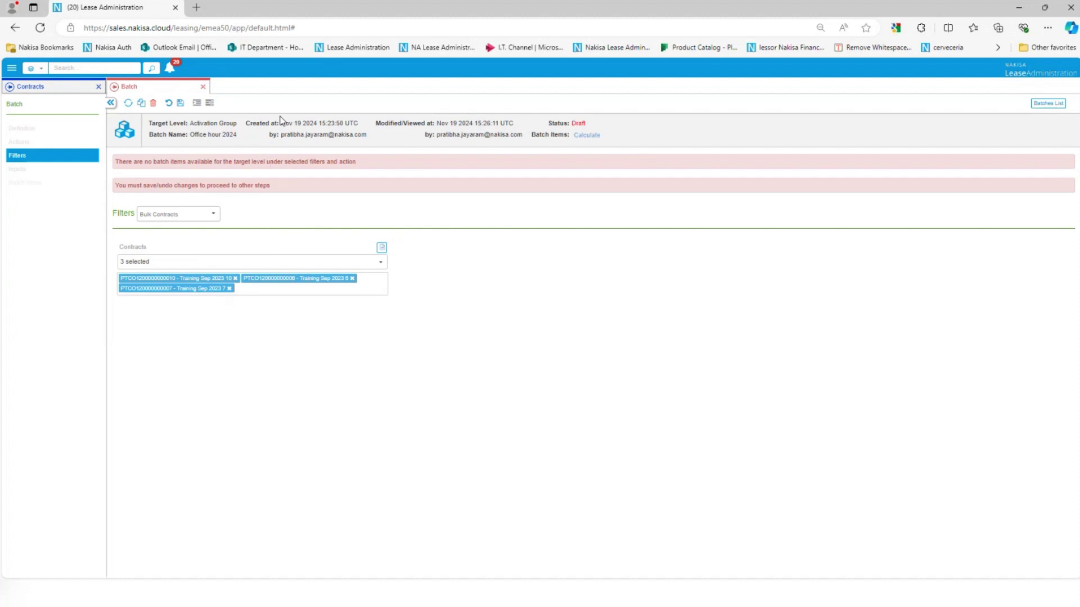
pyautogui.click(181, 104)
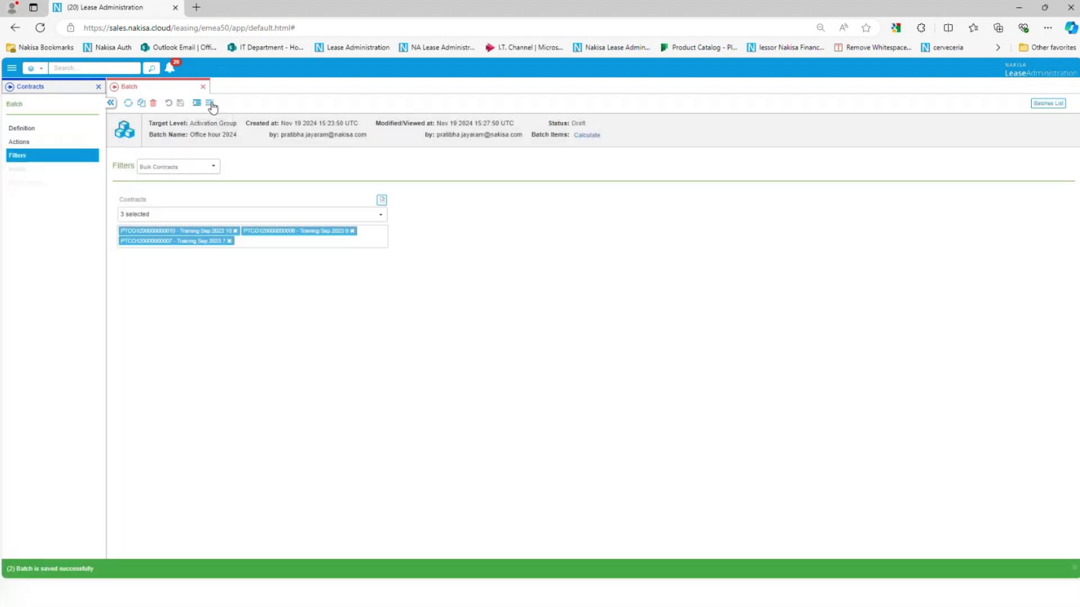
# - Generate the batch items and inspect the activation group LEASE CONTRACT DEMO 06 from the batch items list
pyautogui.click(196, 106)
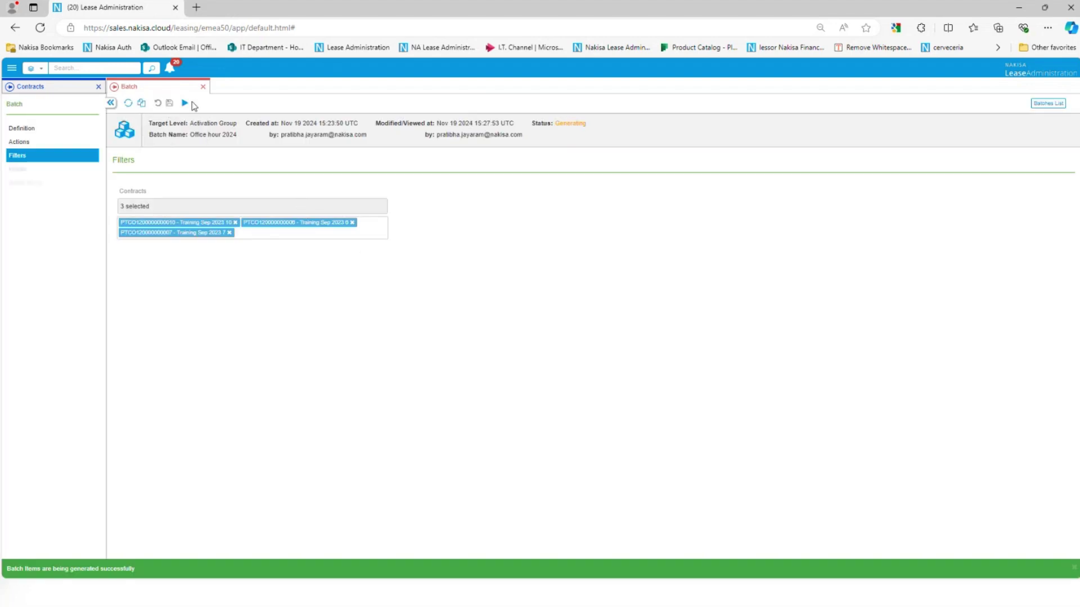
pyautogui.click(129, 106)
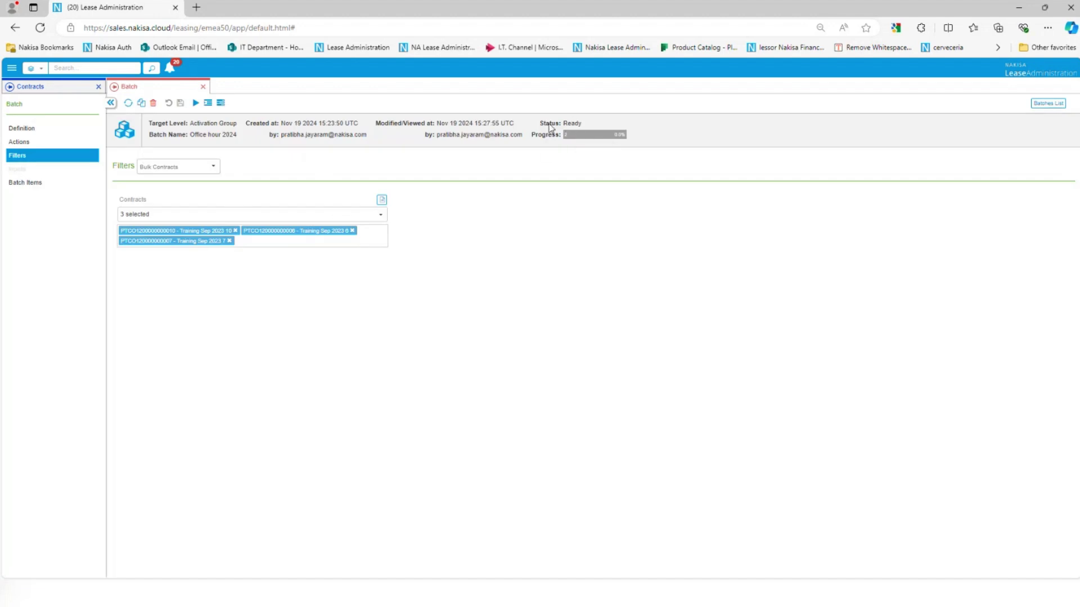
pyautogui.click(34, 188)
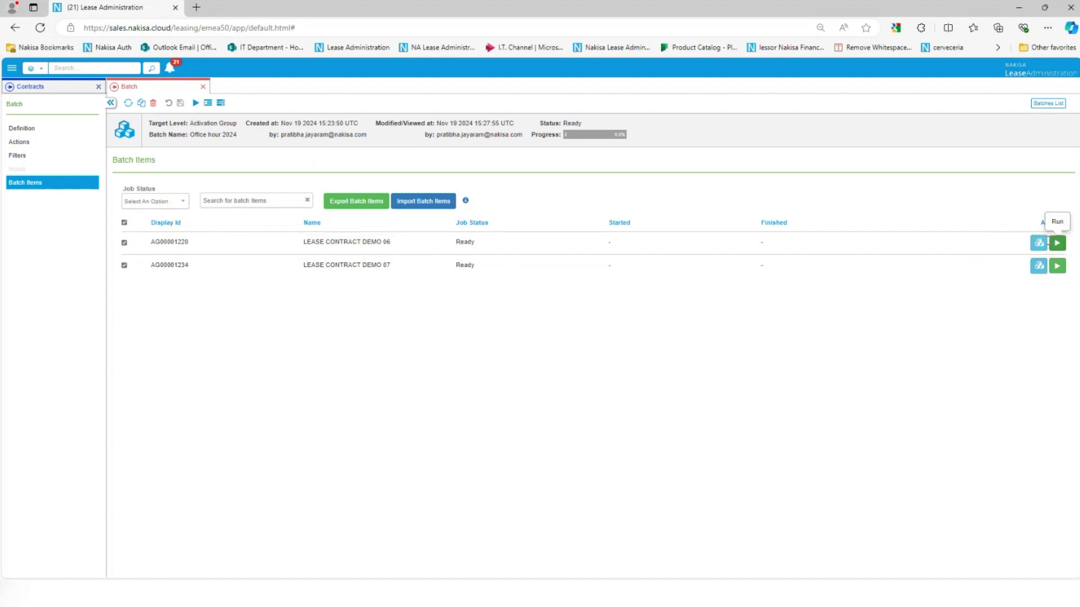
pyautogui.click(1037, 244)
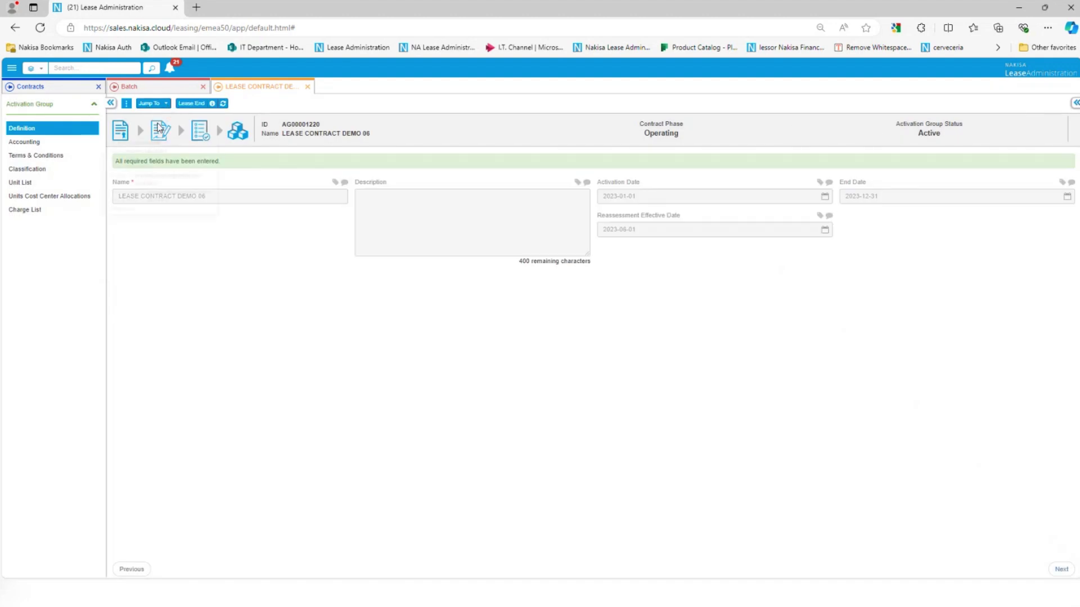
pyautogui.click(160, 93)
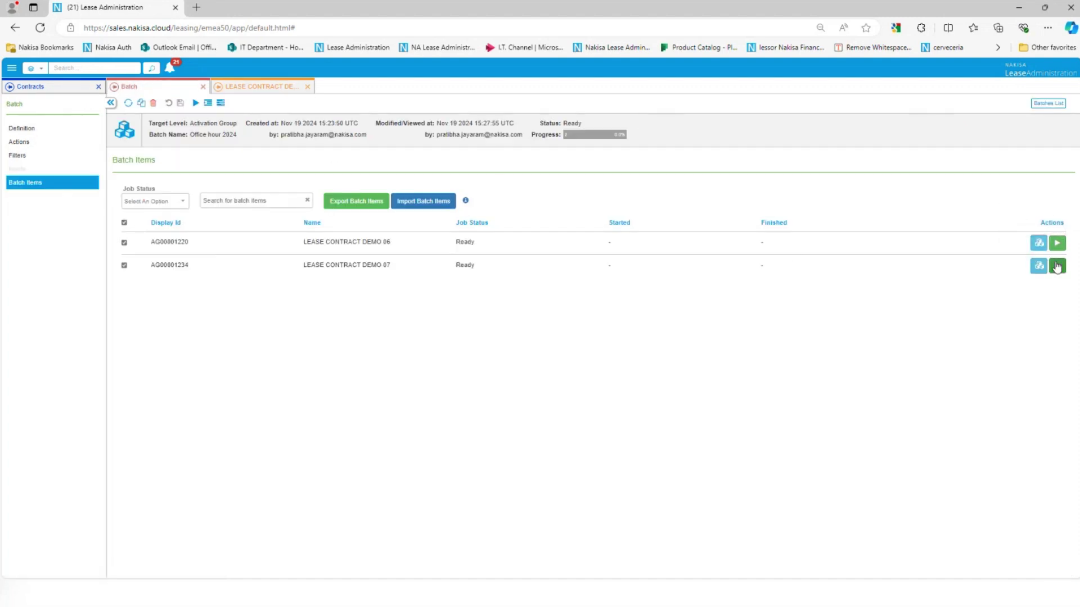
# - Run the whole batch, refresh it and check the activation group status of LEASE CONTRACT DEMO 06
pyautogui.click(196, 104)
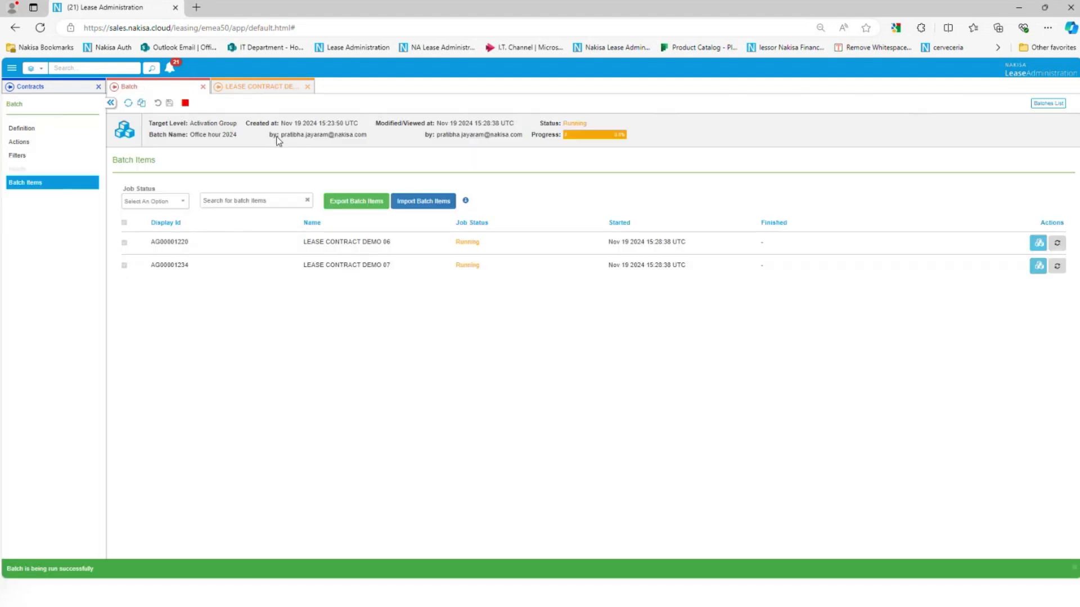
pyautogui.click(128, 104)
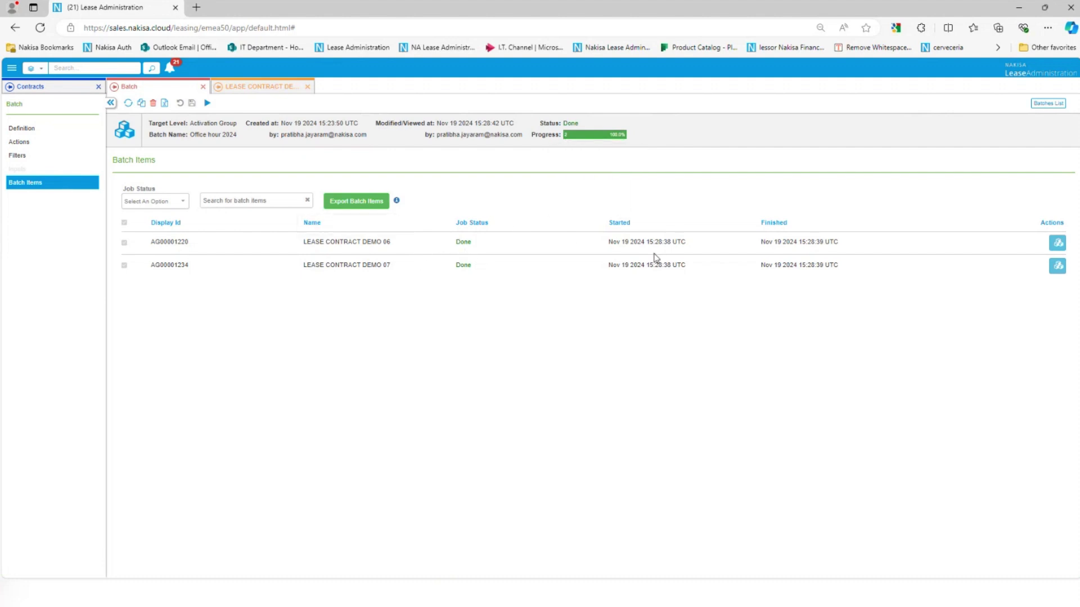
pyautogui.click(1058, 245)
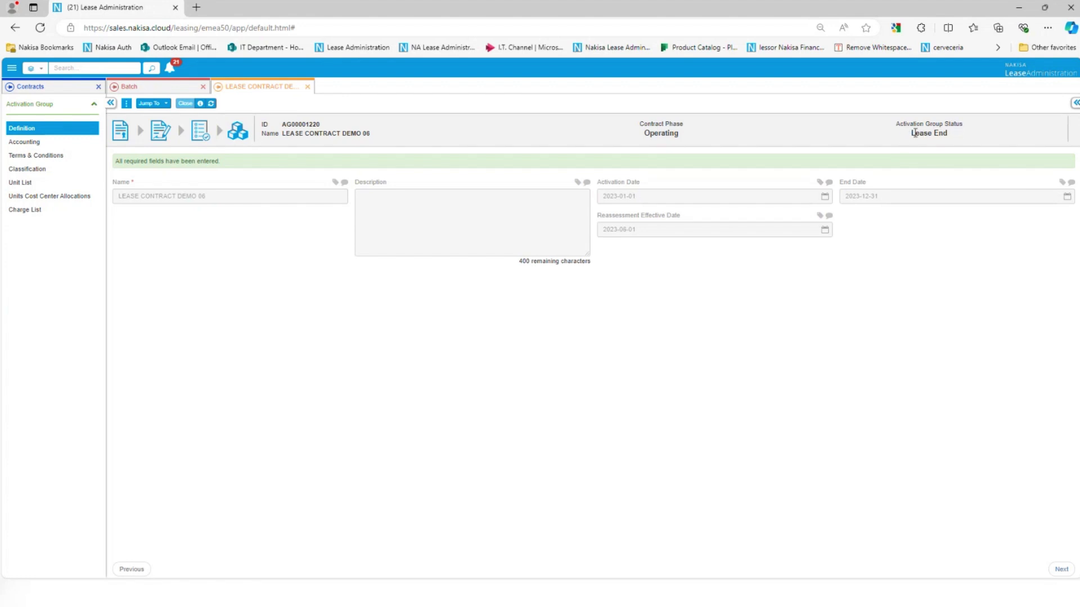
pyautogui.moveTo(915, 132); pyautogui.dragTo(964, 138)
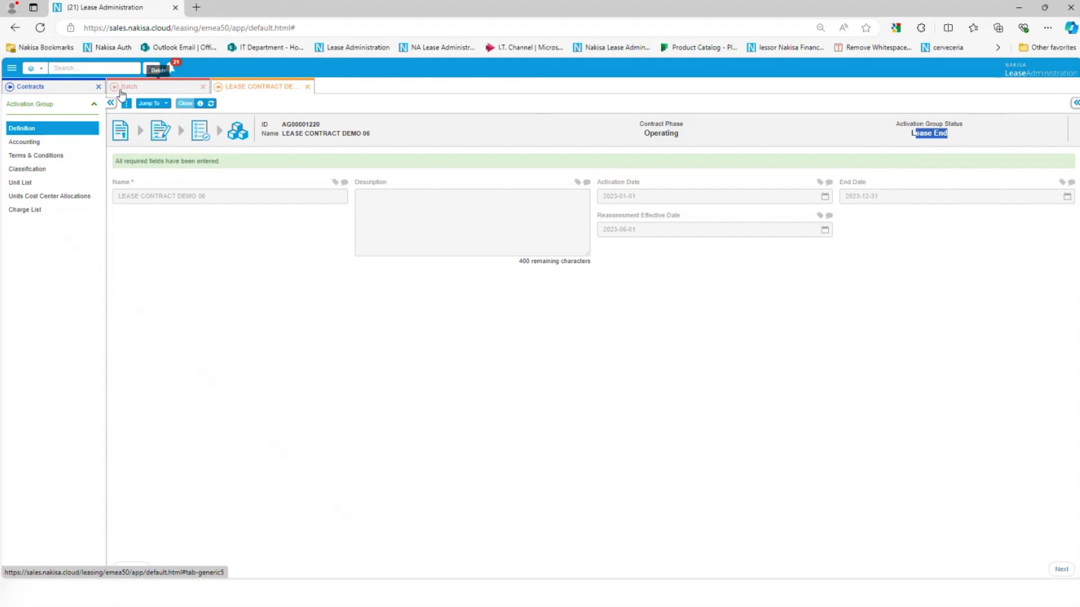
# - Open the activation group's parent contract Training Sep 2023 6 to check its ID, and return to the batch
pyautogui.click(149, 102)
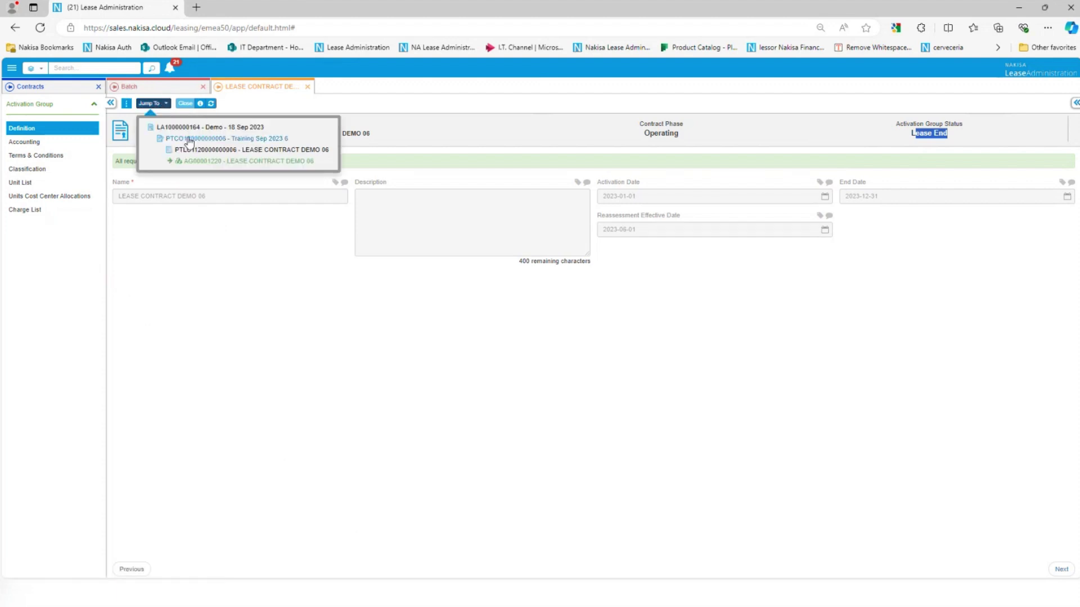
pyautogui.click(189, 139)
pyautogui.doubleClick(239, 126)
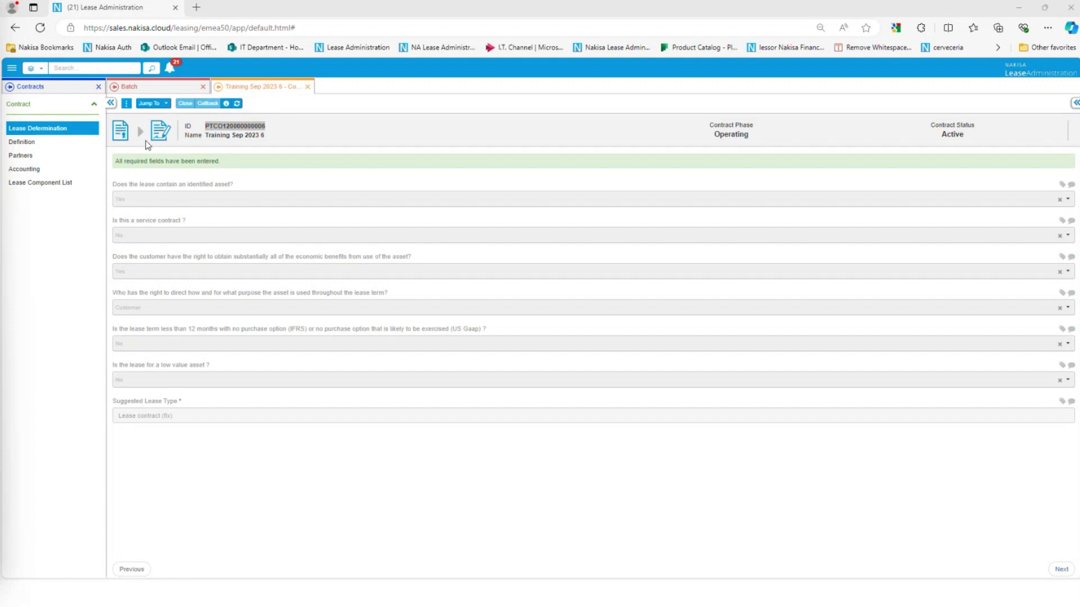
pyautogui.click(157, 90)
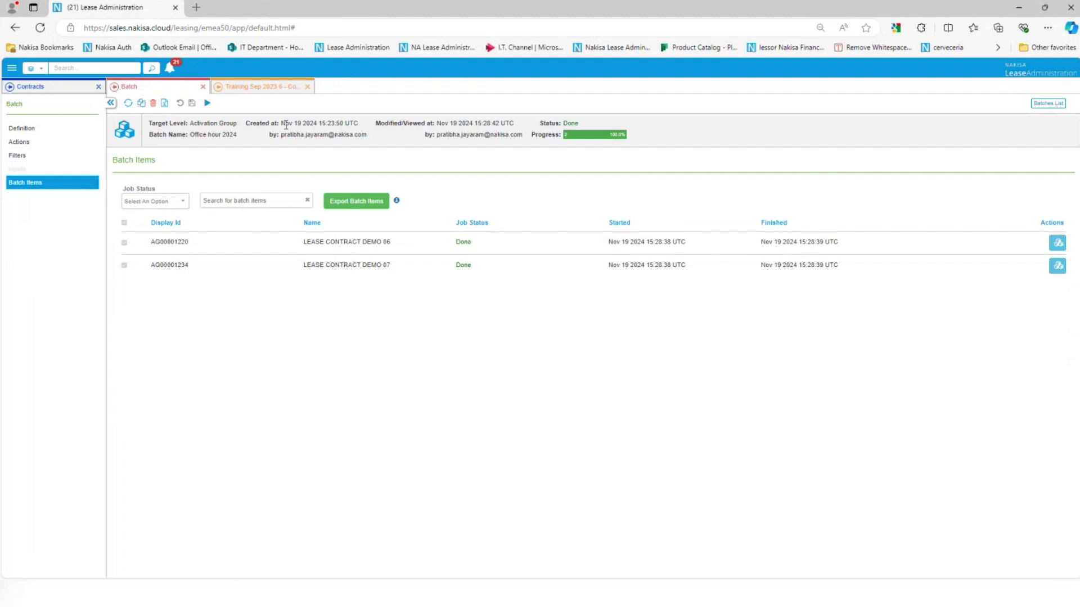
# - Copy the batch Office hour 2024, name the copy "CLose Office hour" and save it
pyautogui.click(143, 103)
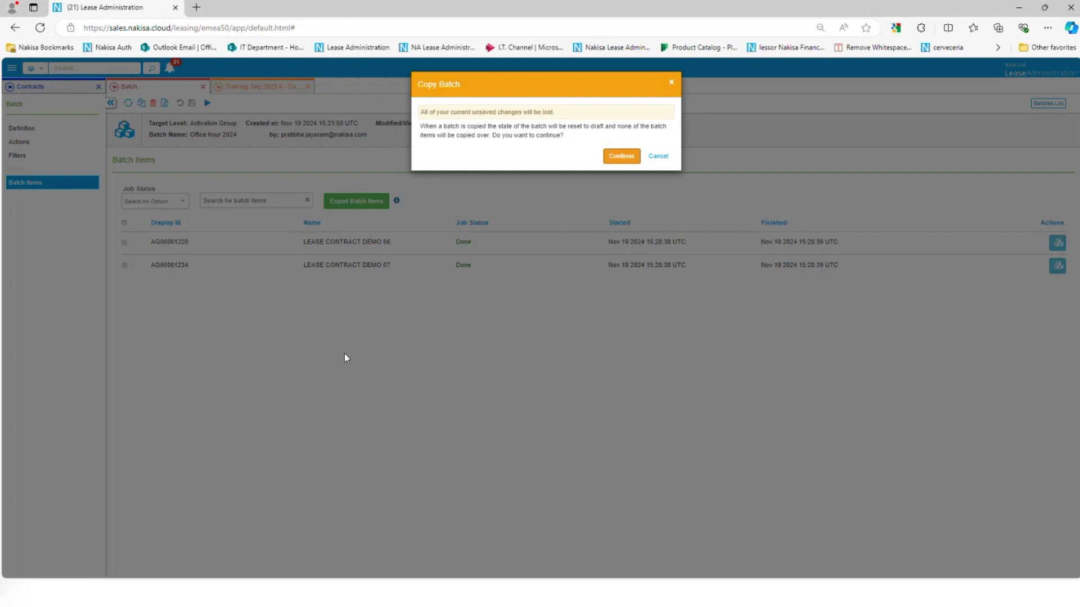
pyautogui.click(620, 156)
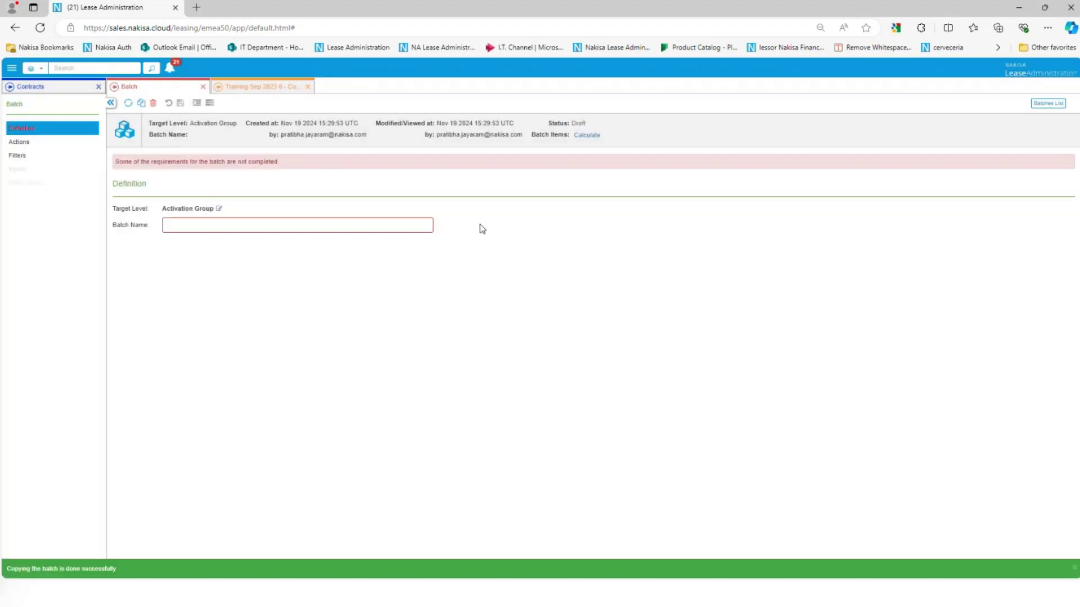
pyautogui.click(180, 224)
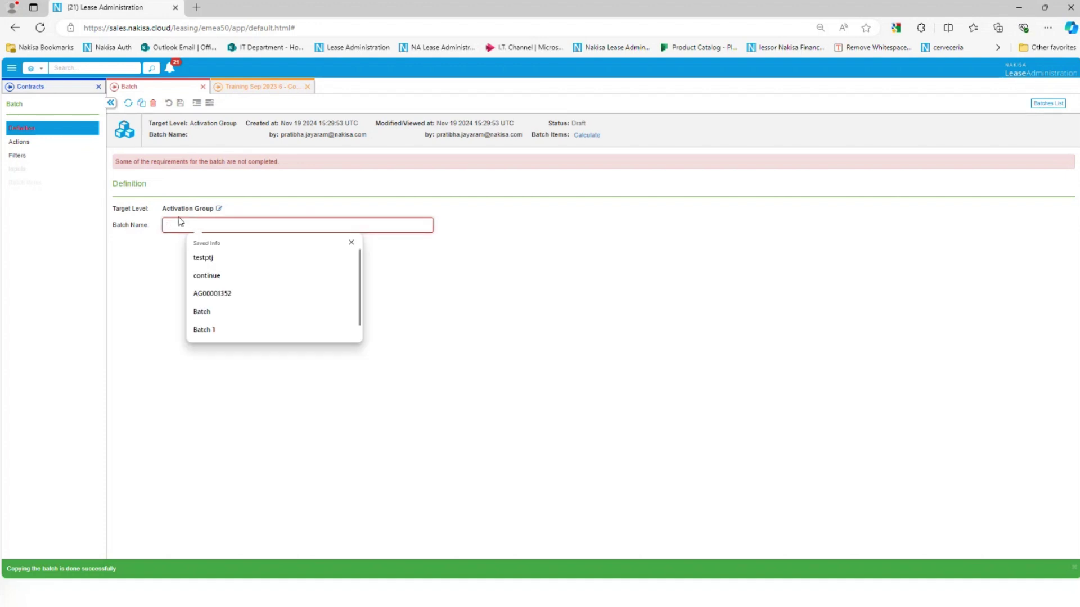
pyautogui.write('Copy')
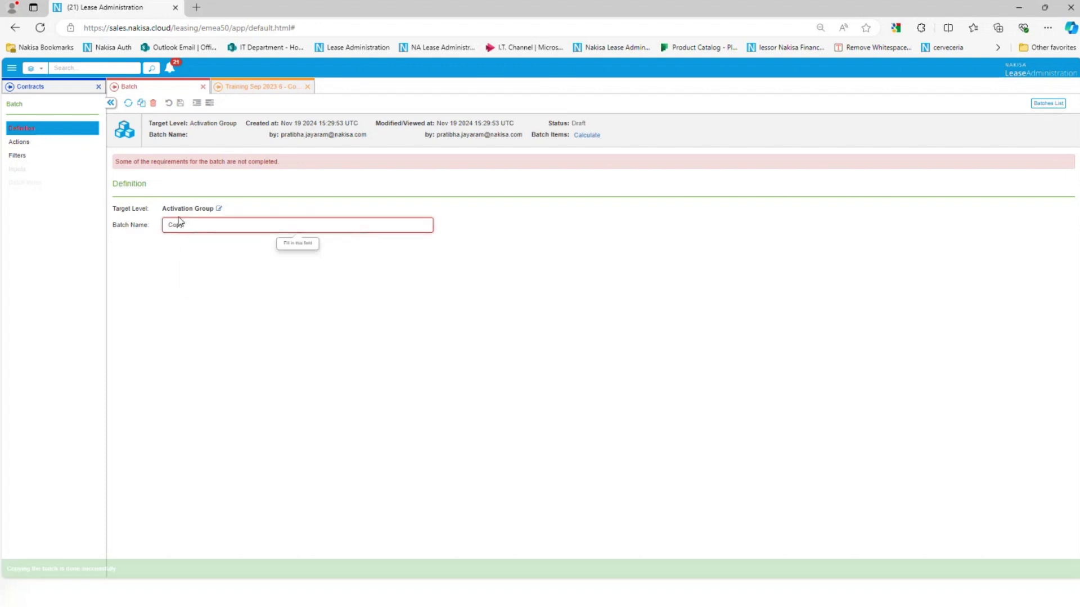
pyautogui.press('BackSpace')
pyautogui.press('BackSpace')
pyautogui.press('BackSpace')
pyautogui.write('Lose Office hour')
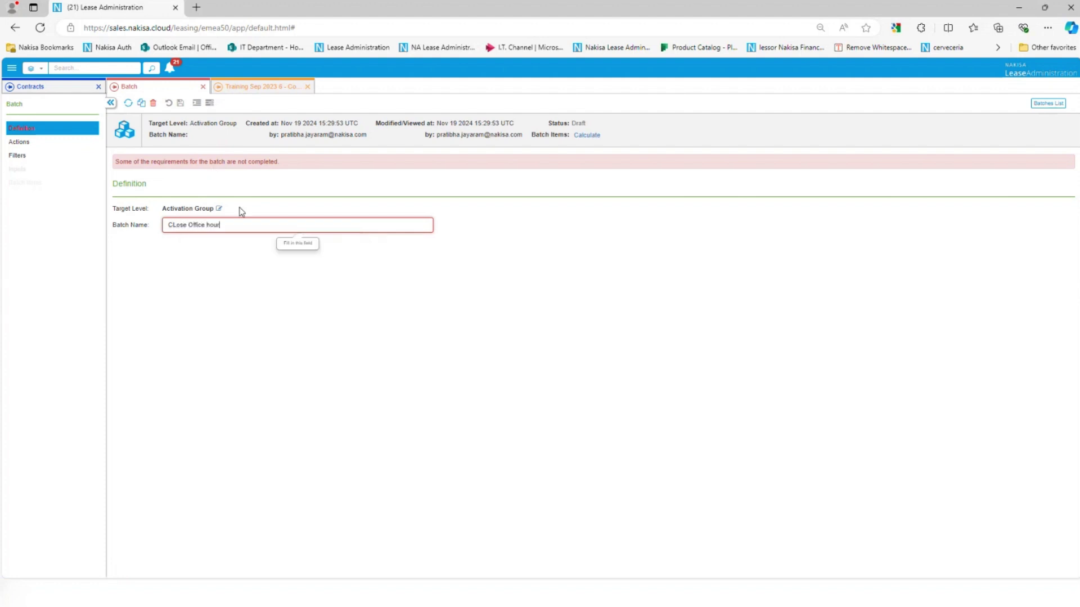
pyautogui.click(185, 105)
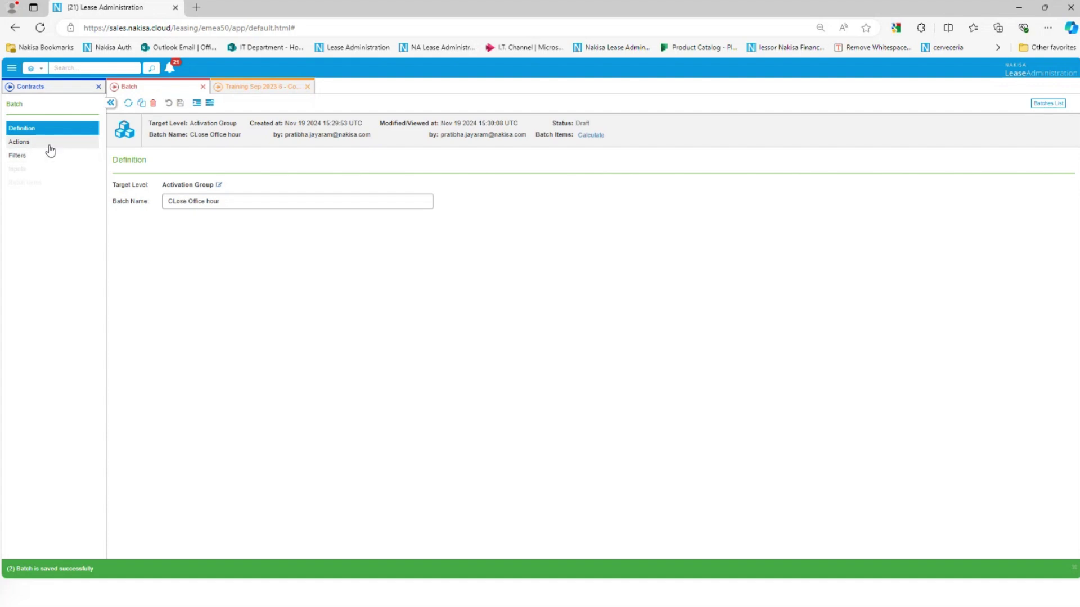
# - Set the batch action to Close (Lease End to Closing) and save the batch
pyautogui.click(37, 145)
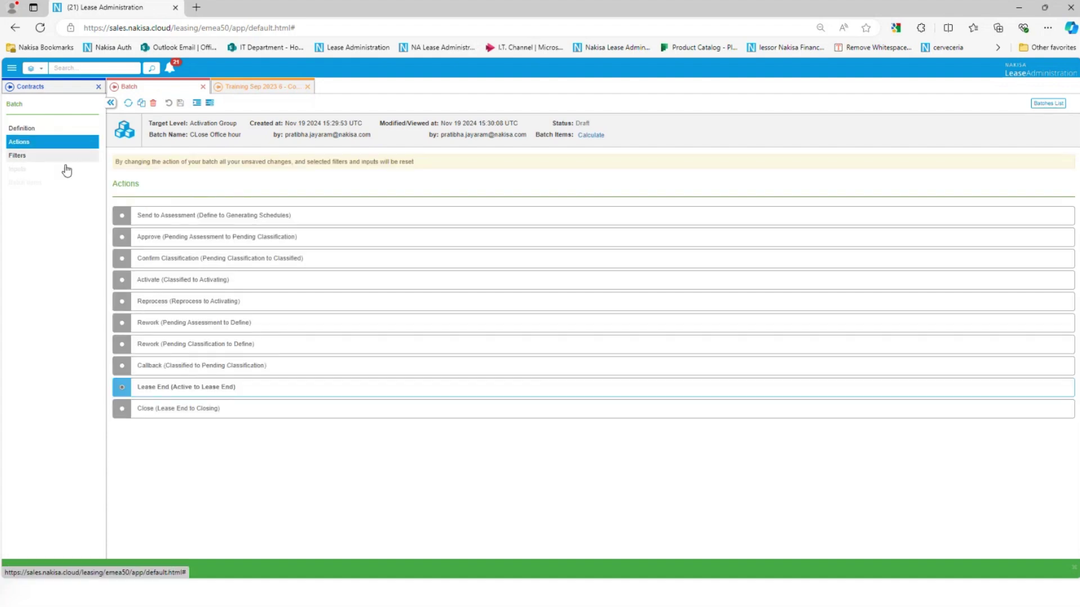
pyautogui.click(123, 389)
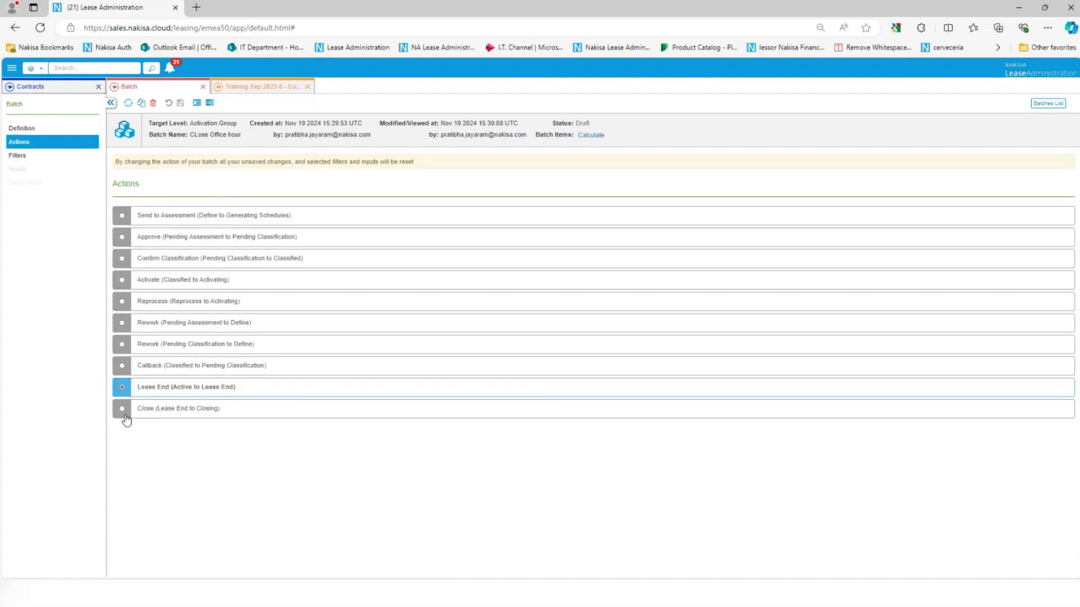
pyautogui.click(123, 413)
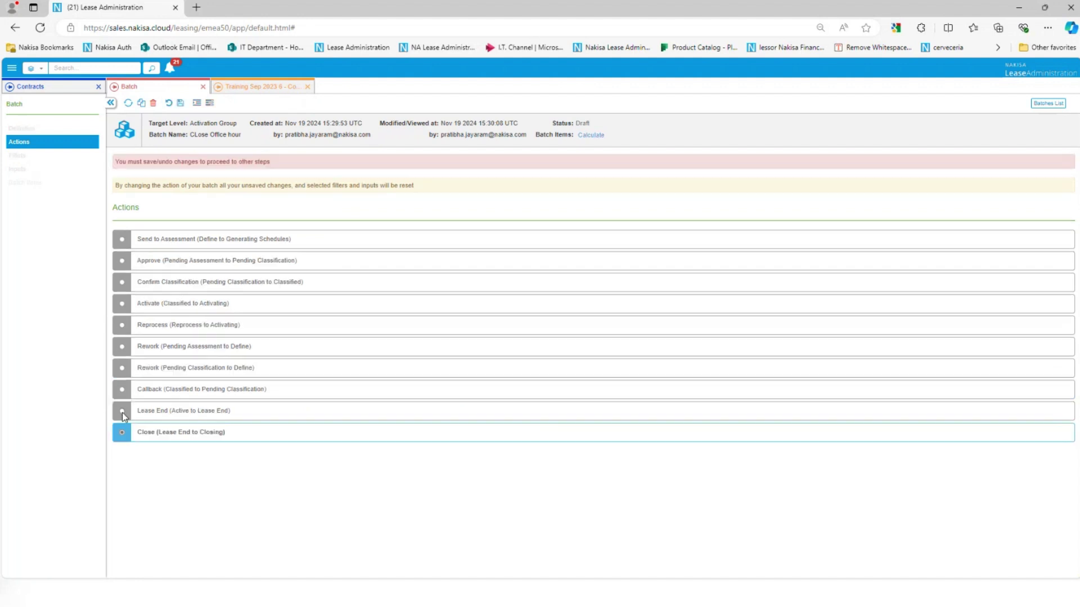
pyautogui.click(181, 103)
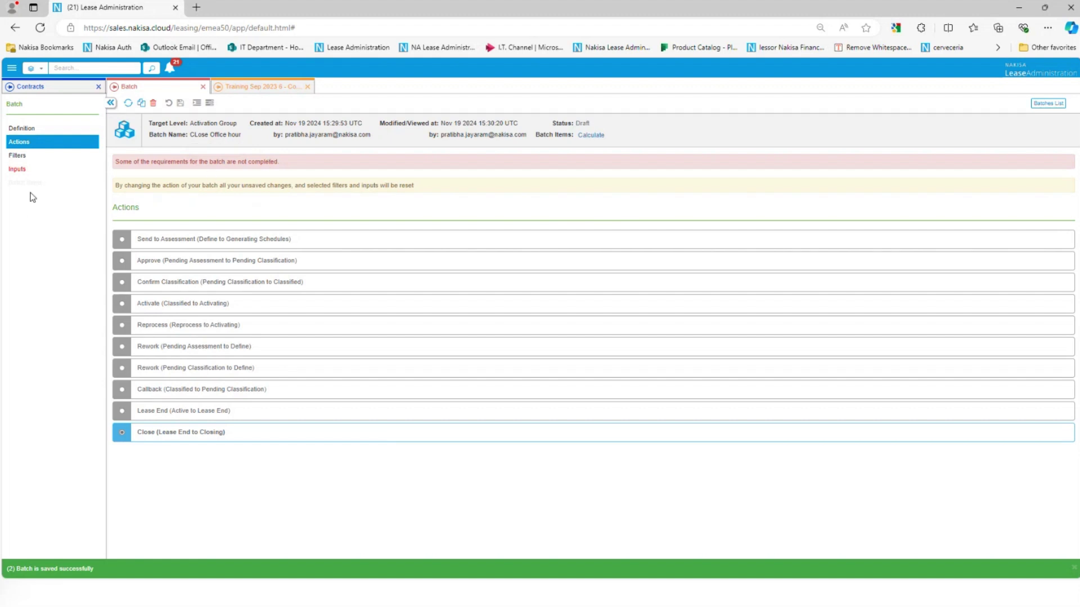
# - Check the batch's contract filter, then set the End Date input to 2024-11-01 and save
pyautogui.click(33, 158)
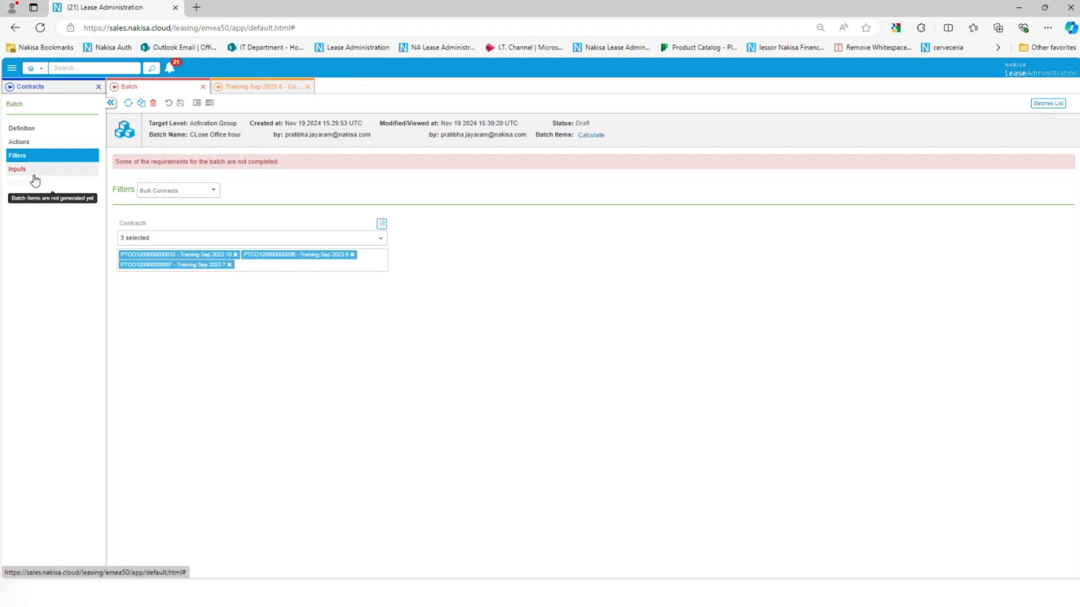
pyautogui.click(18, 170)
pyautogui.click(210, 230)
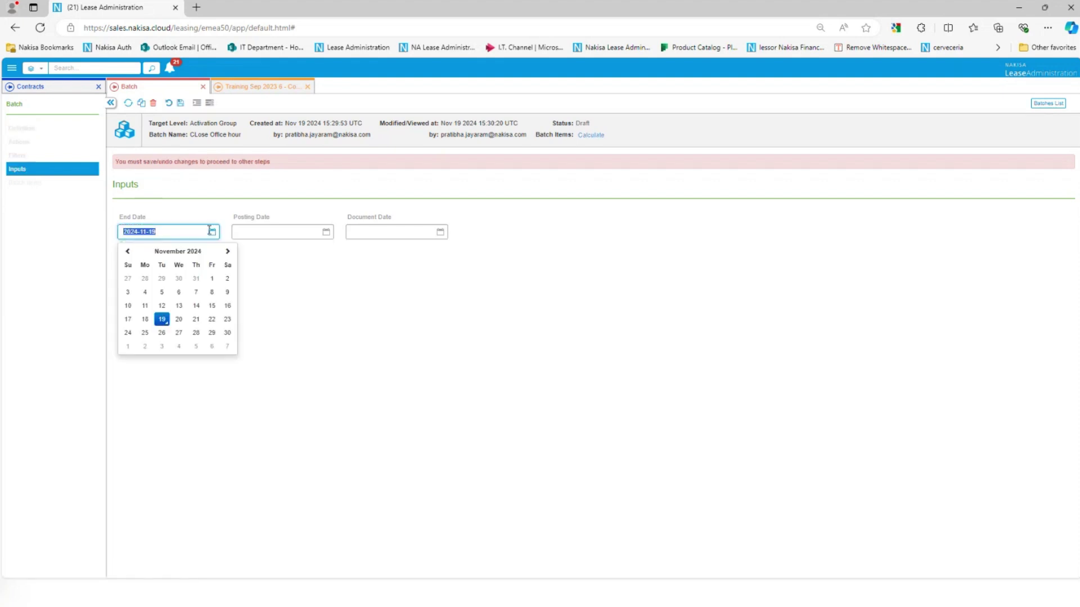
pyautogui.click(211, 279)
pyautogui.moveTo(164, 239)
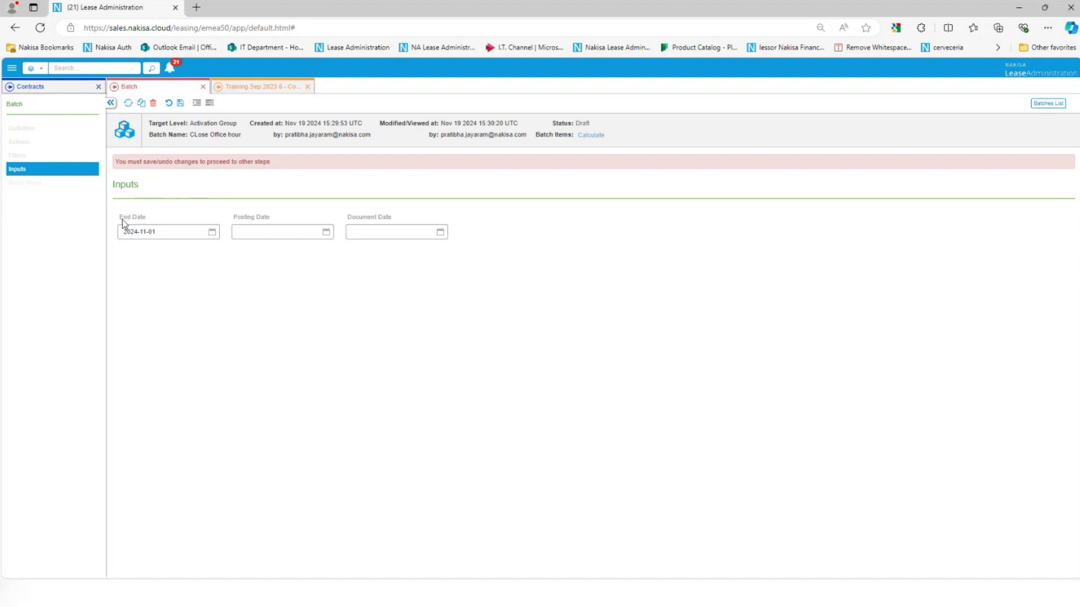
pyautogui.click(180, 103)
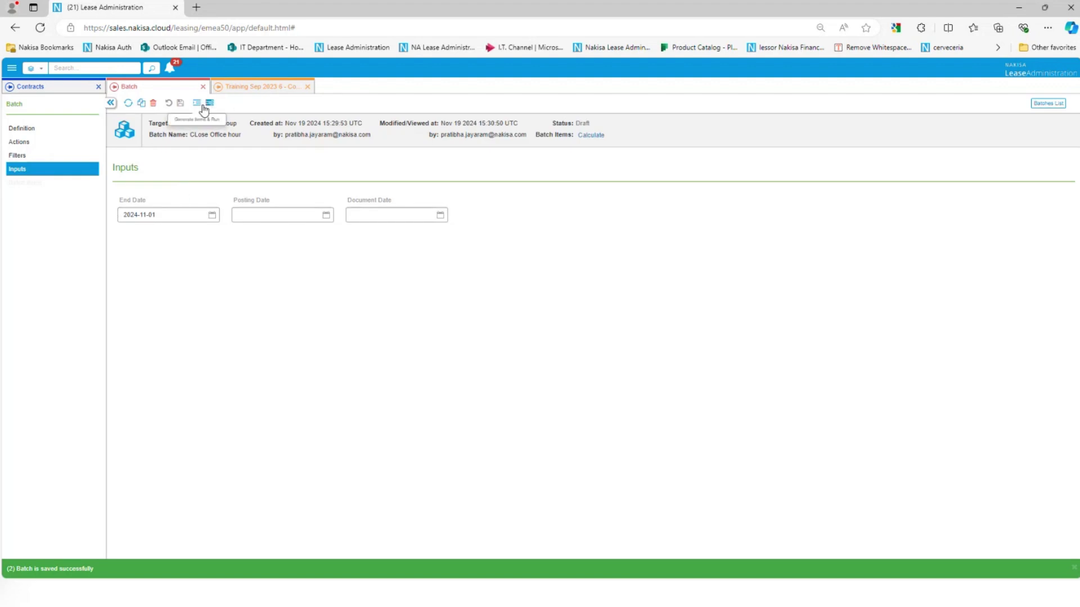
# - Generate the items of the CLose Office hour batch, refresh it and show the batch items list
pyautogui.click(211, 105)
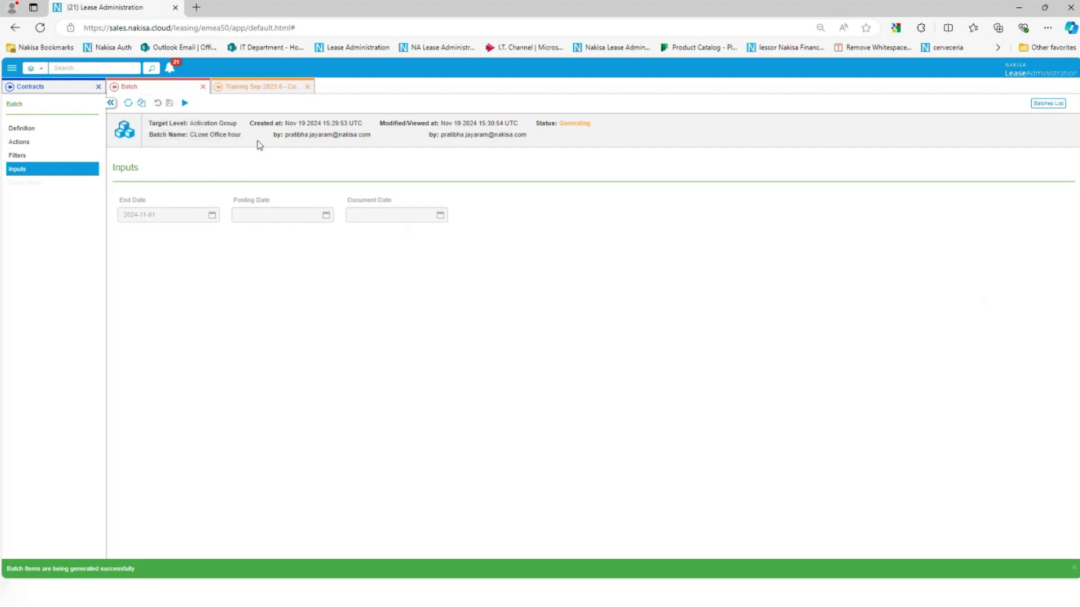
pyautogui.click(131, 106)
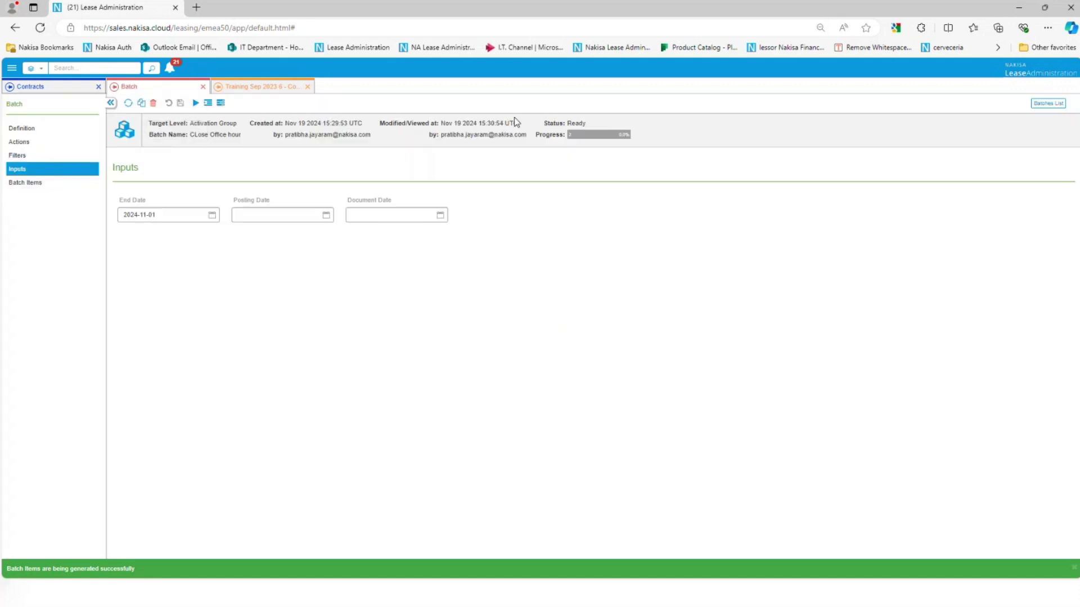
pyautogui.click(22, 183)
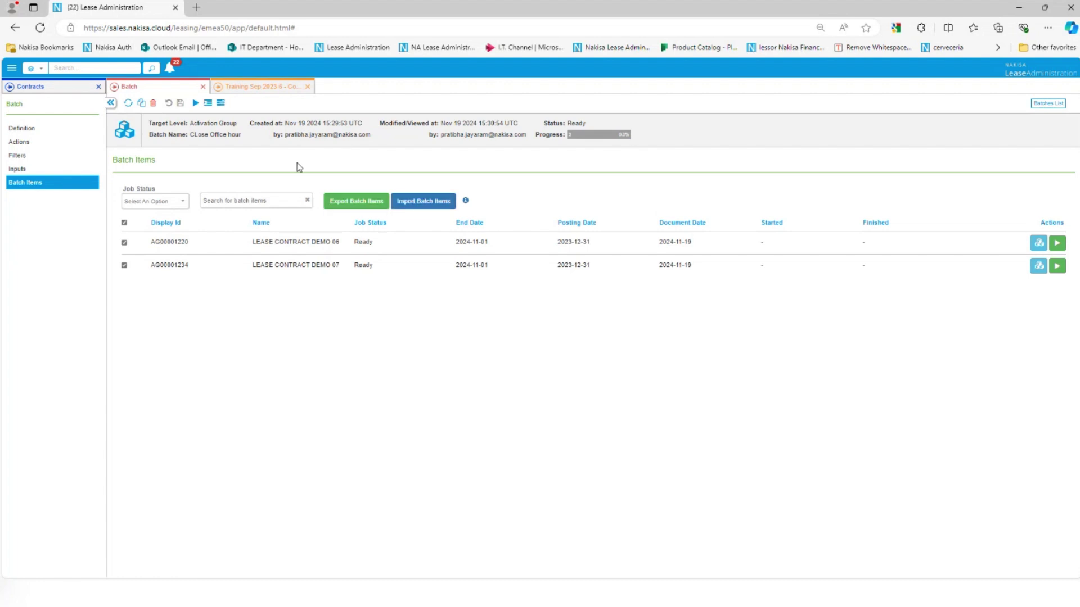
# - Run the whole batch, agreeing to clear all remaining balances, then refresh it and check the status of LEASE CONTRACT DEMO 06
pyautogui.click(196, 104)
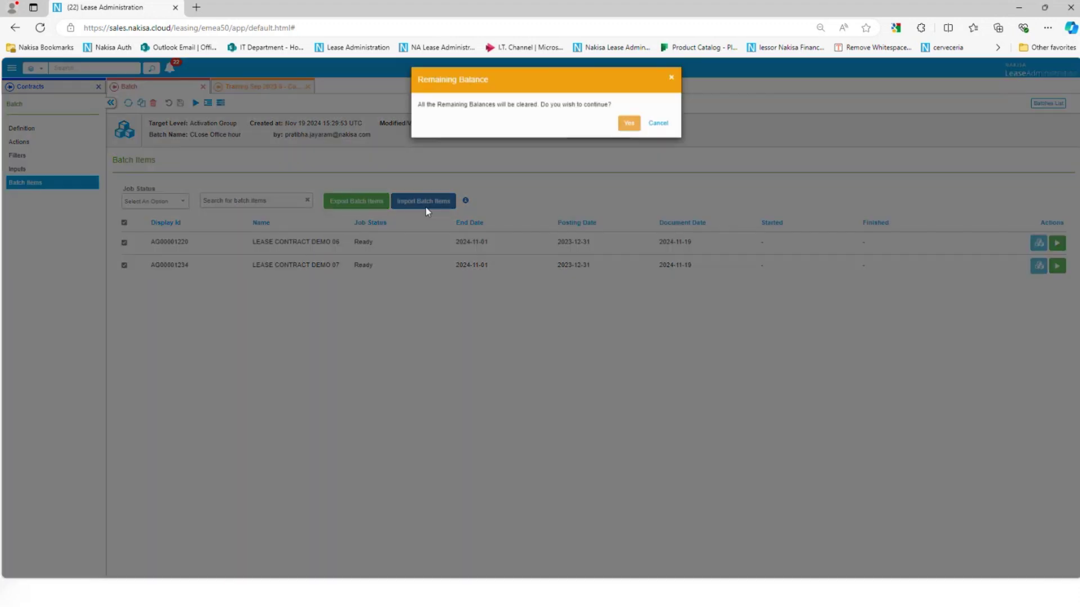
pyautogui.click(628, 130)
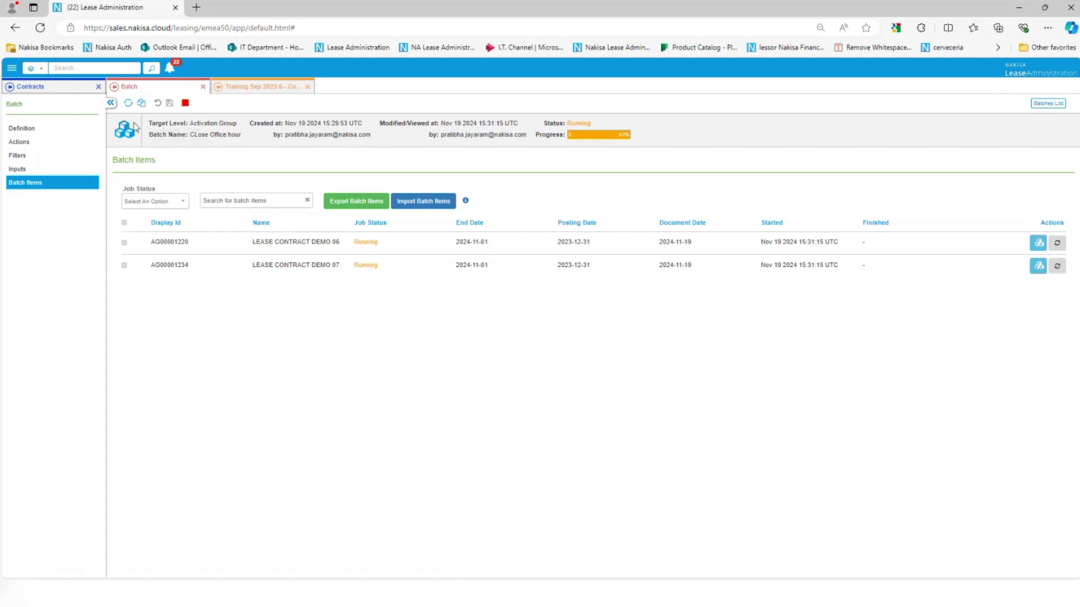
pyautogui.click(128, 104)
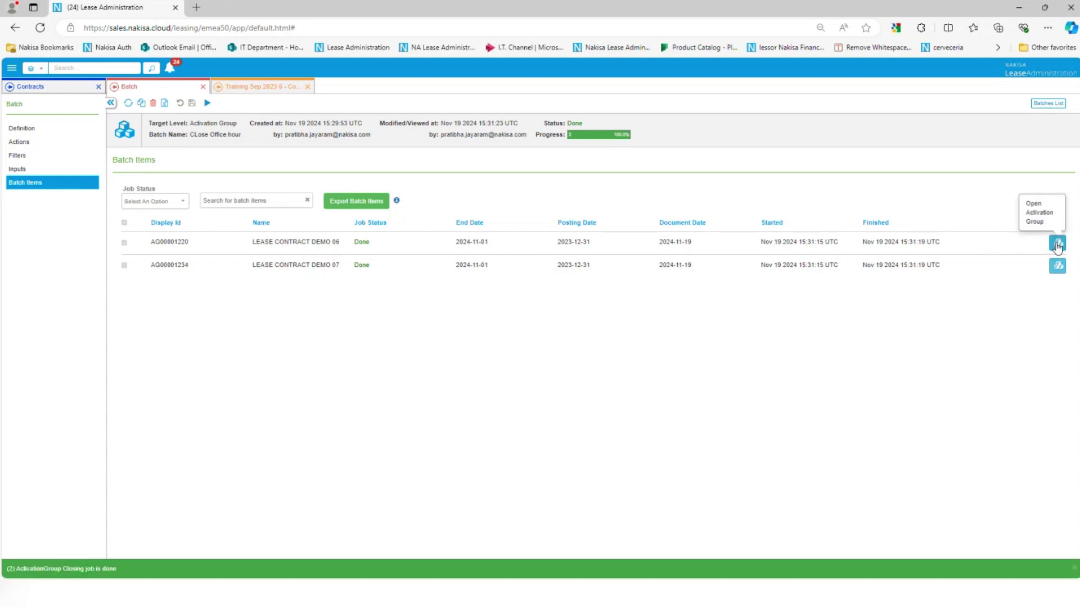
pyautogui.click(1057, 245)
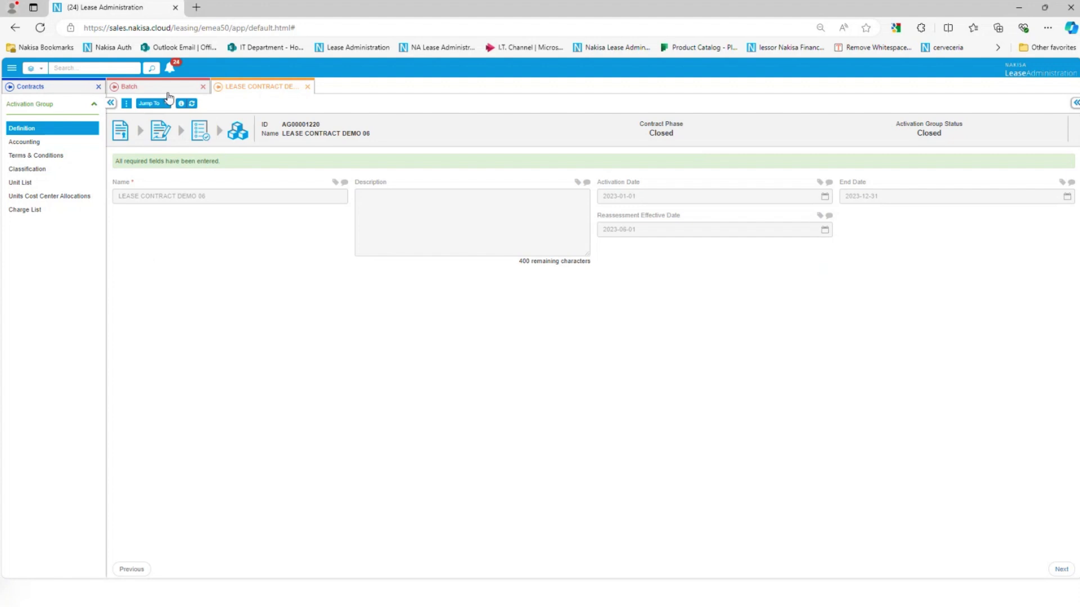
# - Create a new batch of type Mass Casualty
pyautogui.click(11, 68)
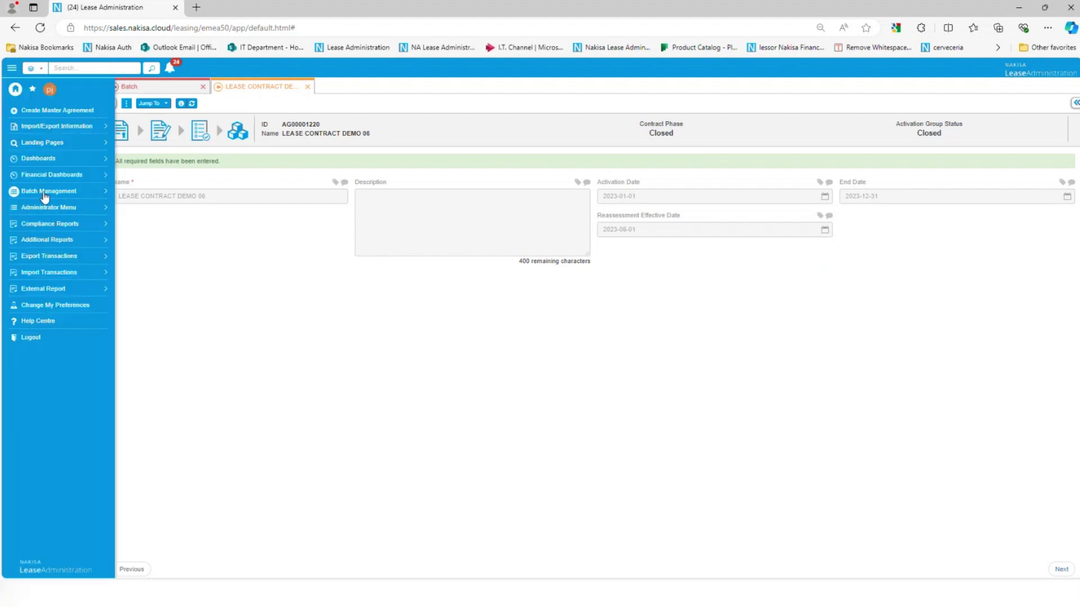
pyautogui.click(62, 195)
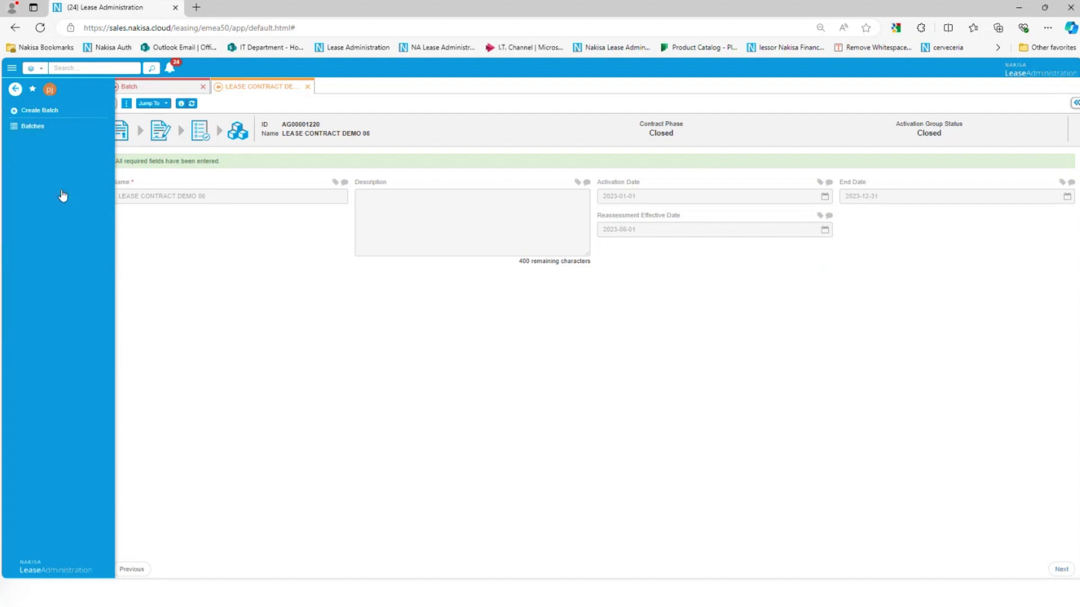
pyautogui.click(48, 111)
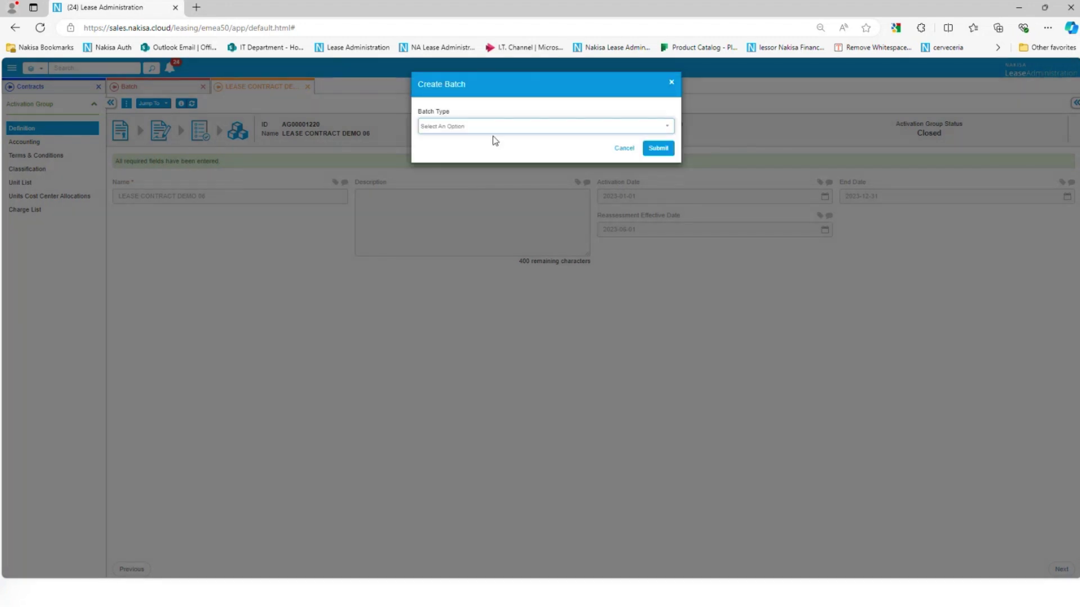
pyautogui.click(496, 129)
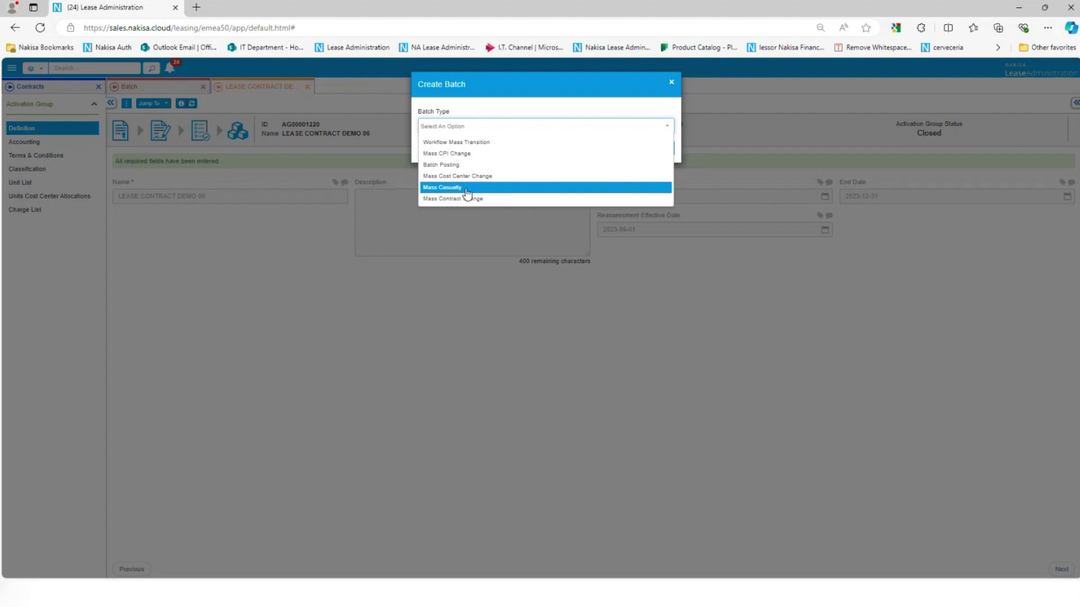
pyautogui.click(462, 190)
pyautogui.click(658, 148)
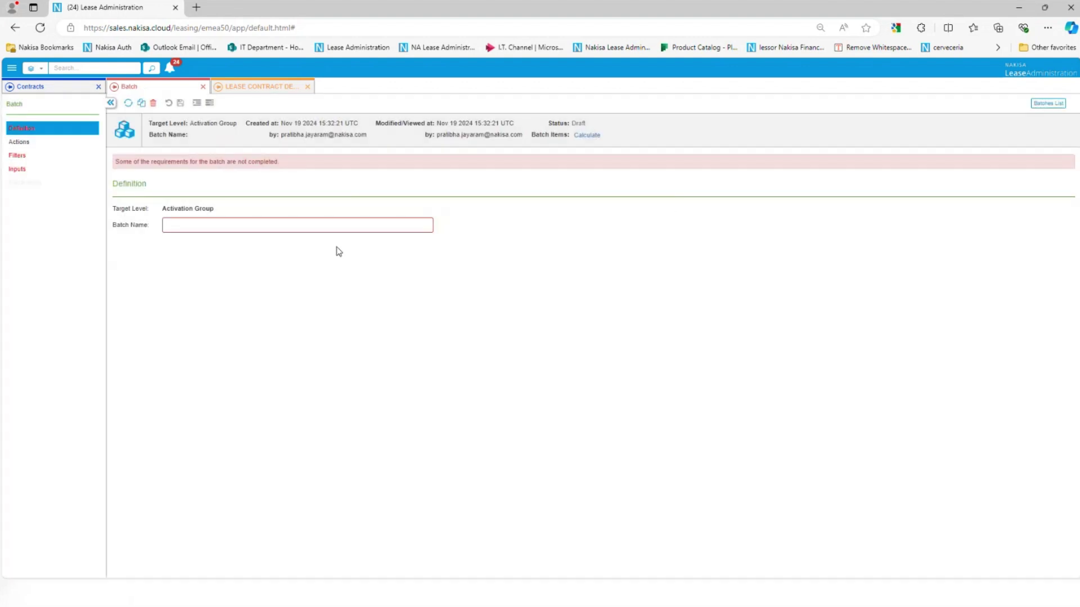
# - Name the Mass Casualty batch "Casulaty 2024" and save it
pyautogui.click(281, 225)
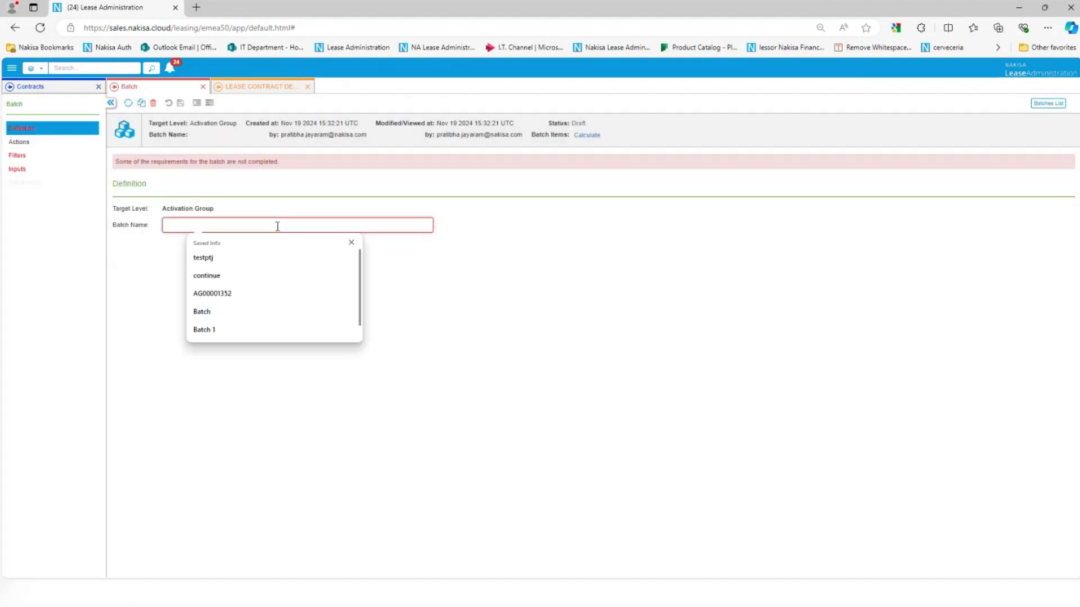
pyautogui.write('Casulaty 2024')
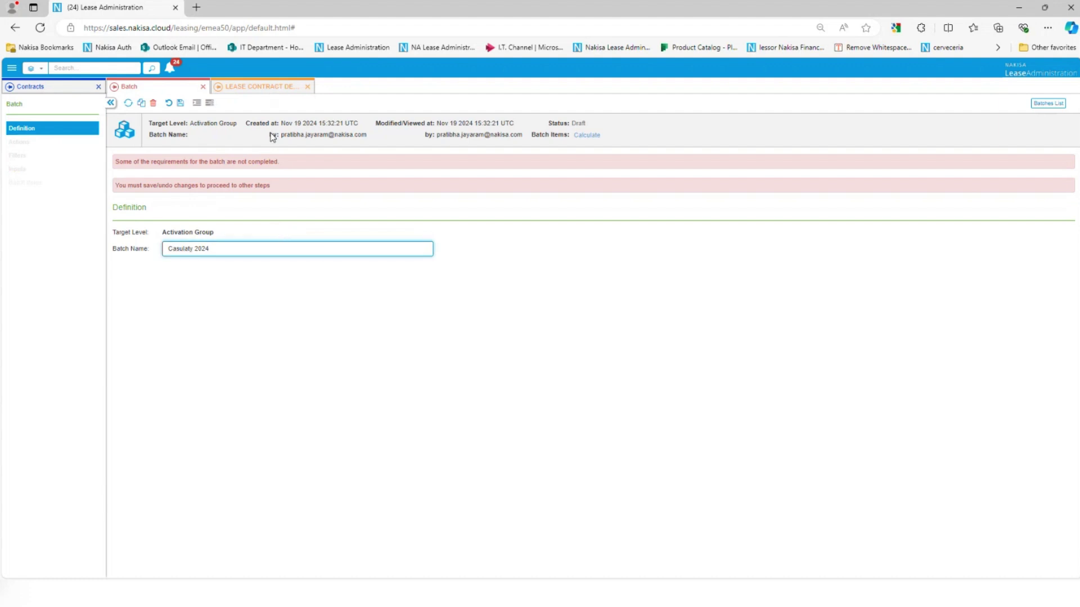
pyautogui.click(180, 103)
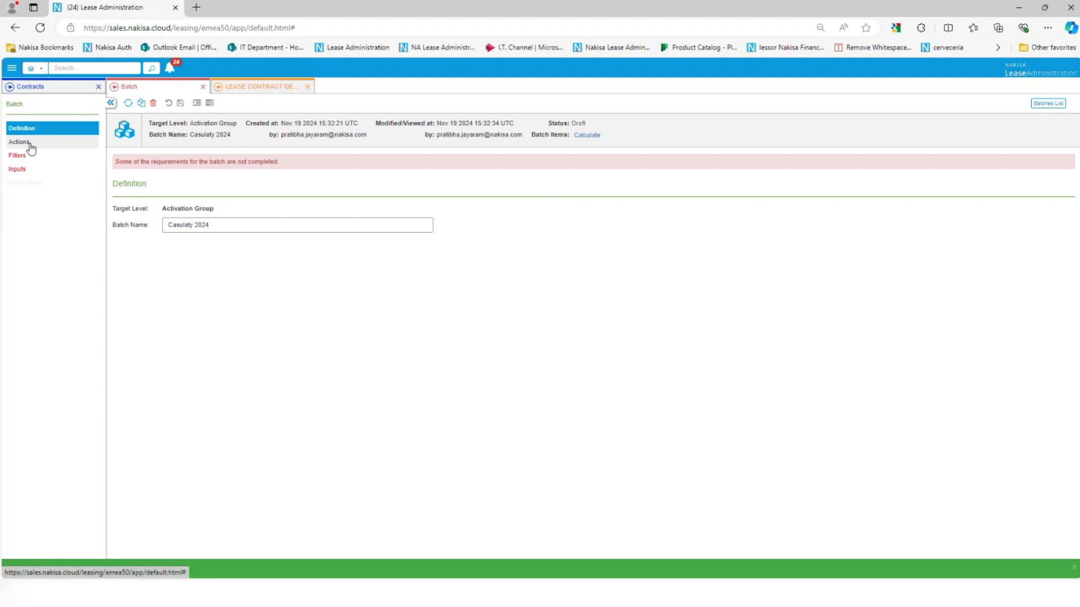
# - Review the batch's actions and filter choices, including the filter types and the System, Lease Areas and Companies fields
pyautogui.click(22, 142)
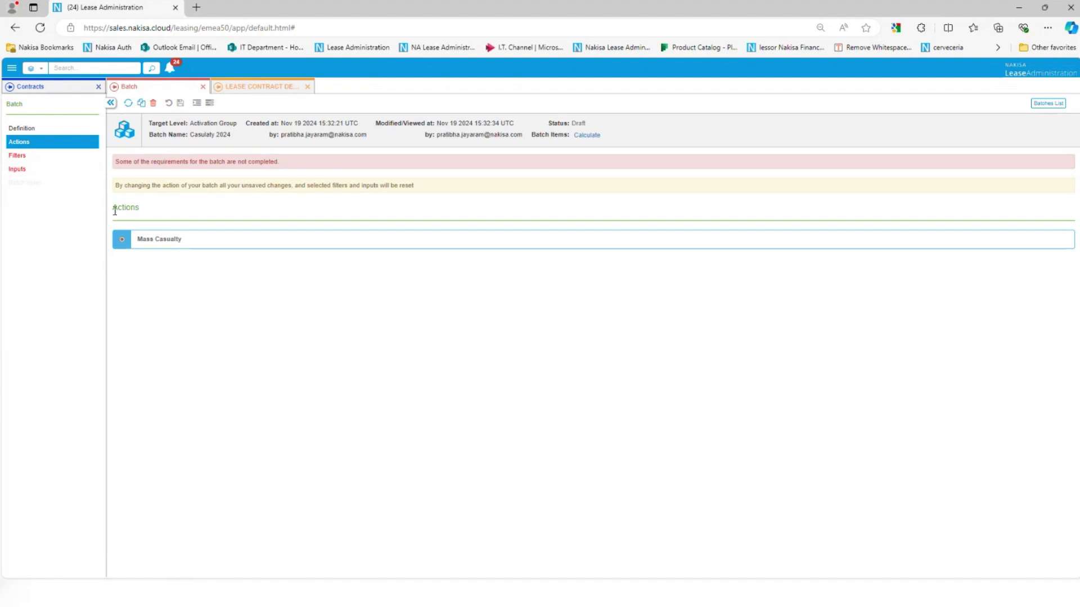
pyautogui.click(21, 158)
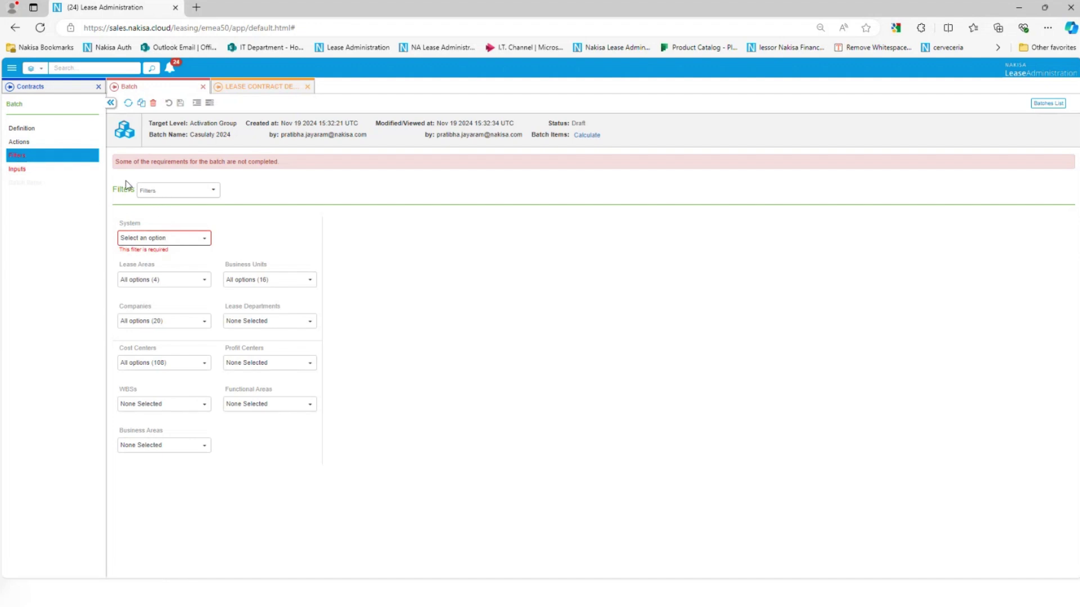
pyautogui.click(202, 192)
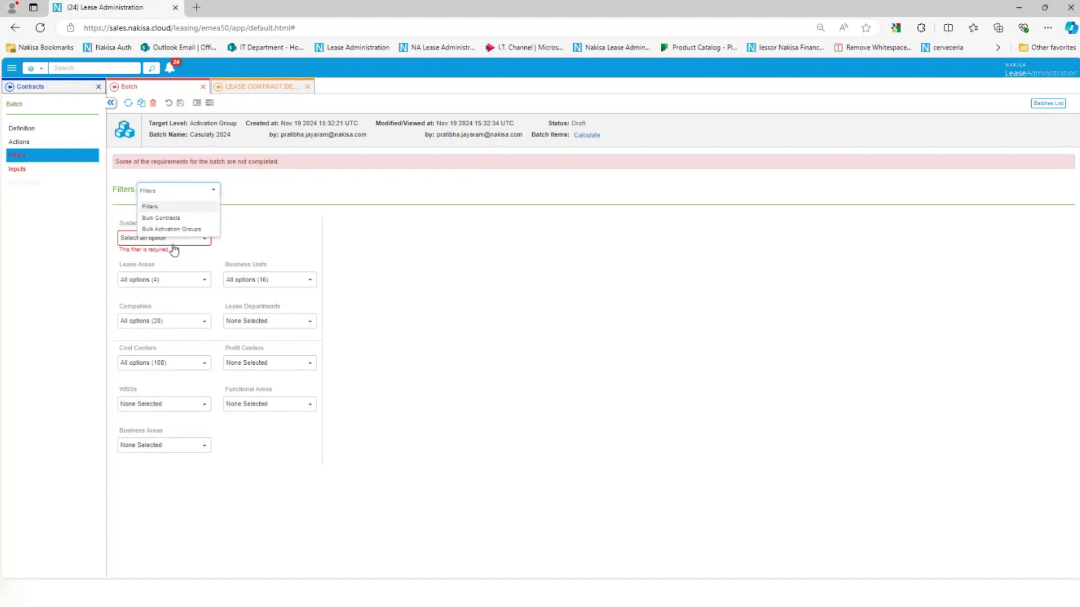
pyautogui.click(295, 246)
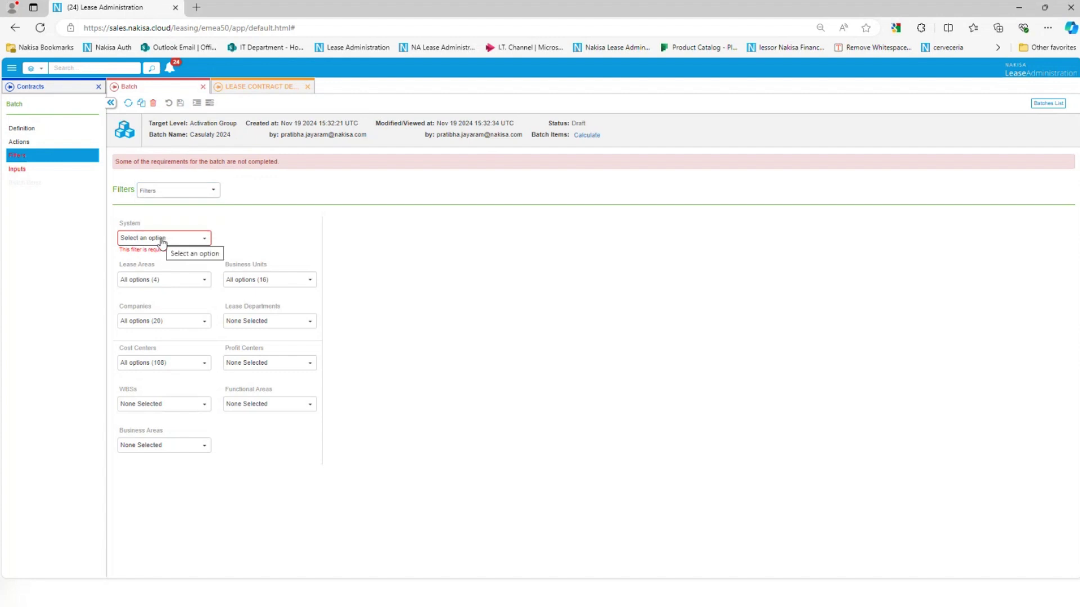
pyautogui.click(172, 238)
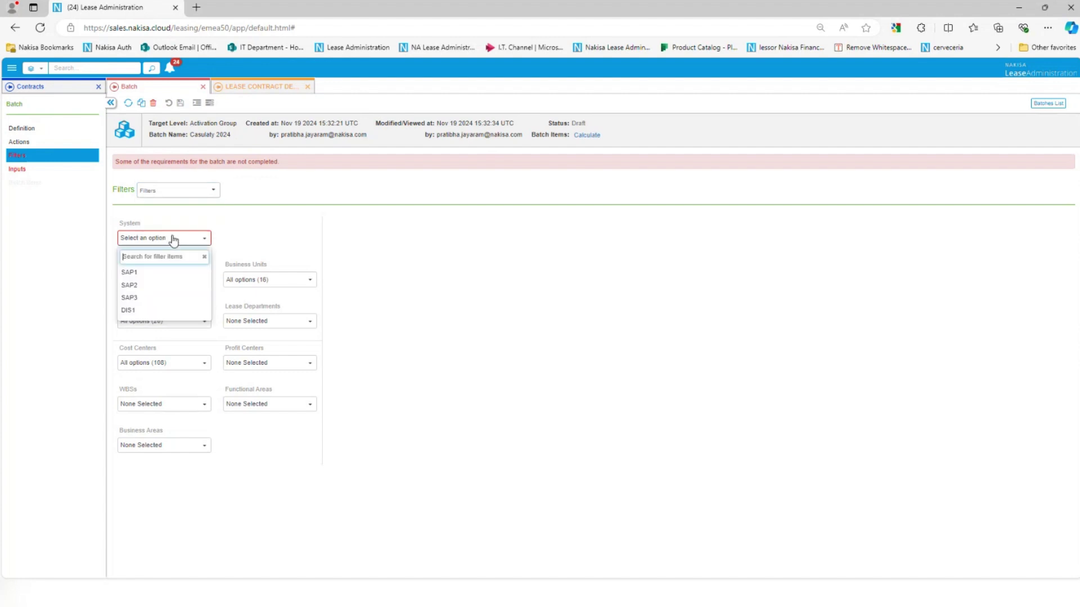
pyautogui.click(144, 312)
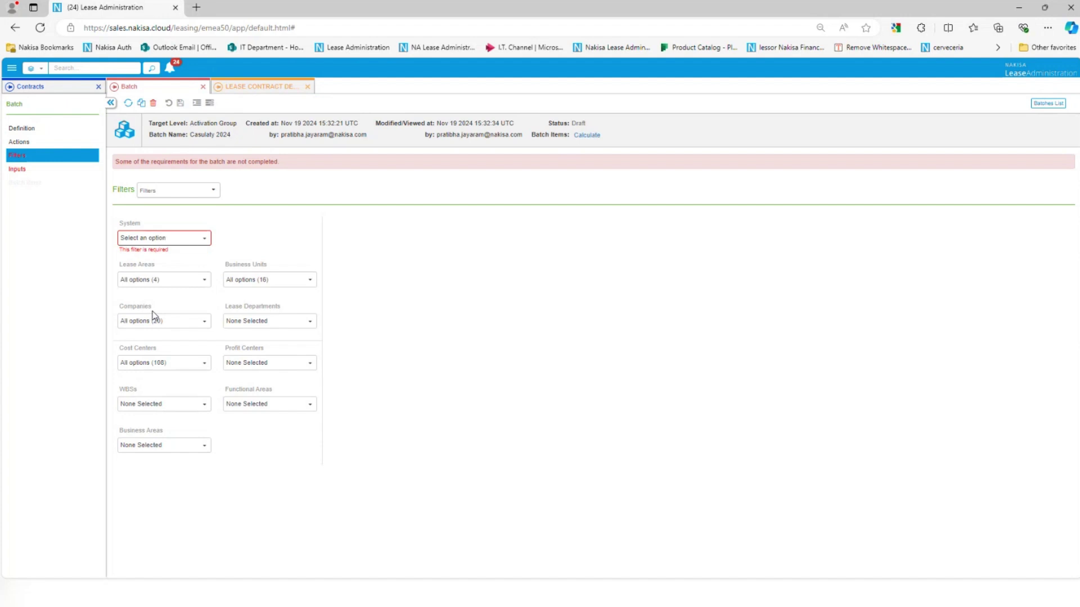
pyautogui.click(166, 282)
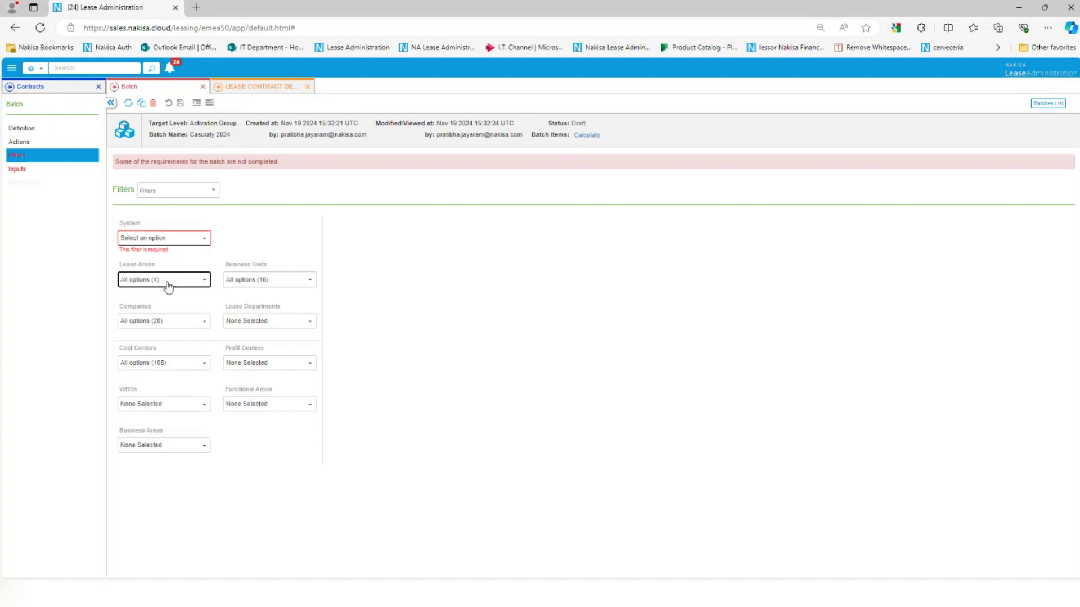
pyautogui.click(277, 497)
pyautogui.click(190, 324)
pyautogui.click(285, 456)
# - Switch the batch's filter type to Bulk Activation Groups and look at the comma-separated entry option
pyautogui.click(212, 189)
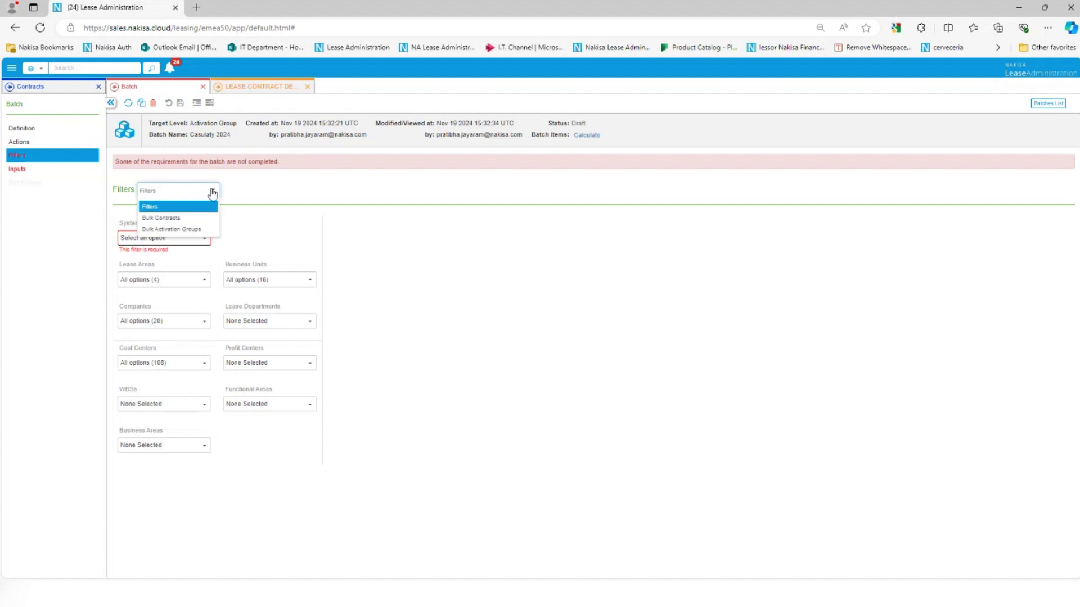
pyautogui.click(191, 230)
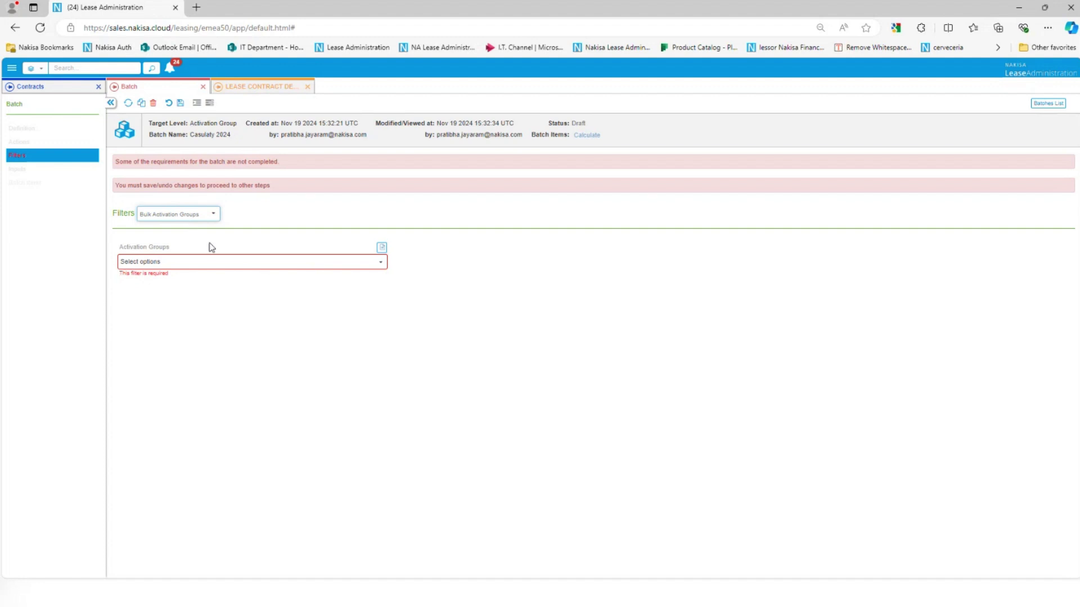
pyautogui.click(382, 247)
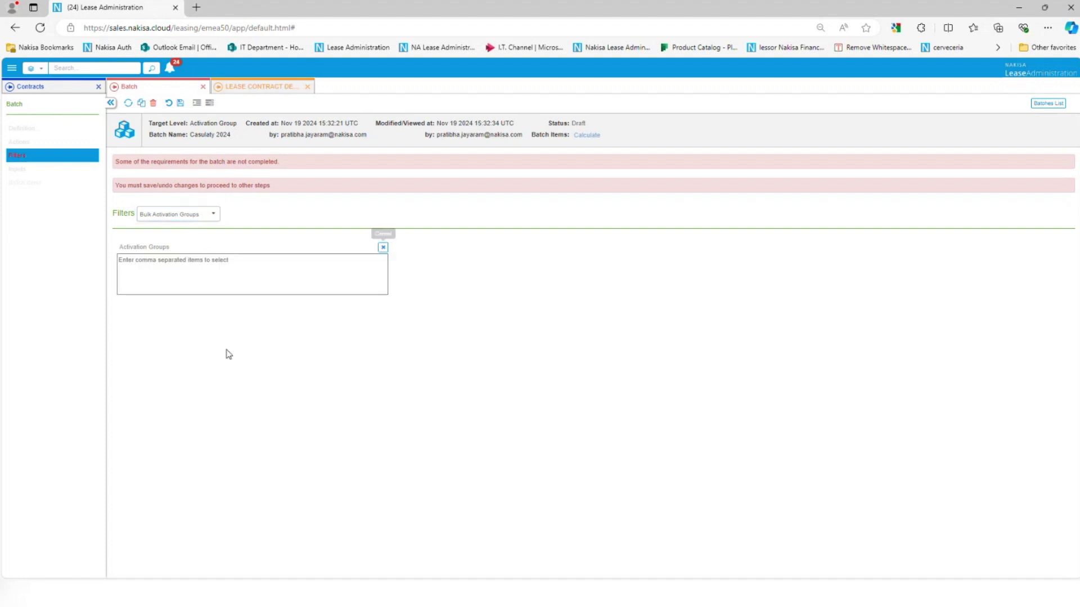
pyautogui.click(383, 247)
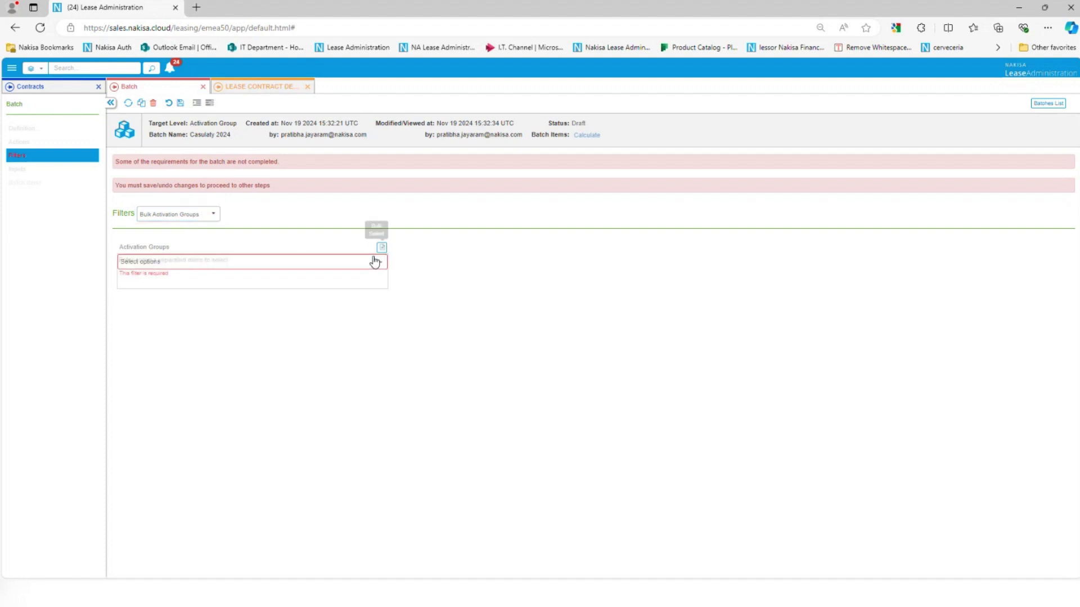
# - Select the activation groups Sample 20230105, Sample 20230105 2 and Test CPI Change 1 as the filter and save the batch
pyautogui.click(332, 264)
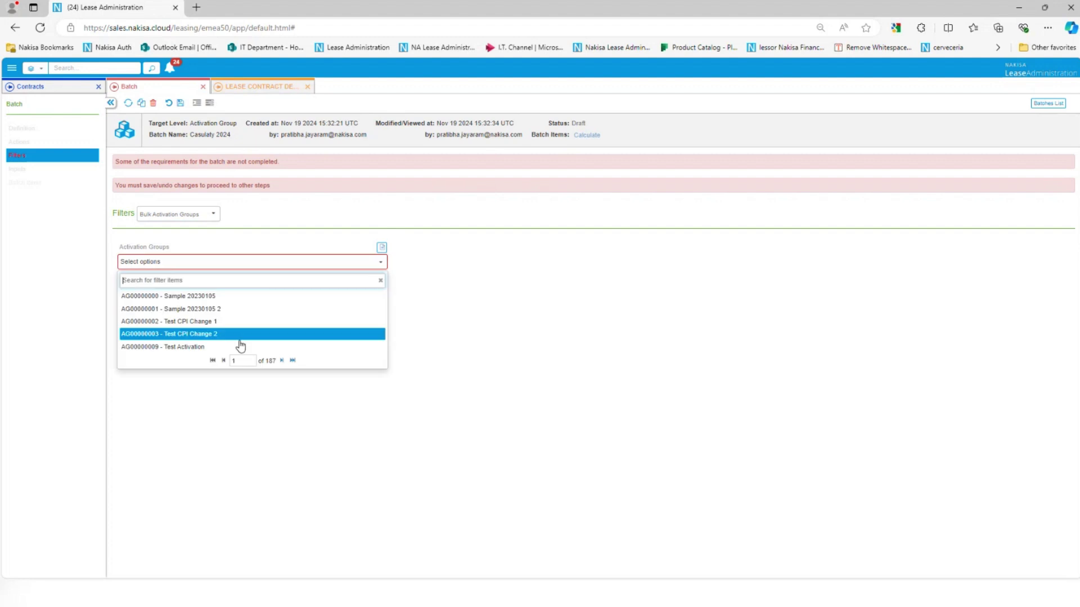
pyautogui.click(231, 309)
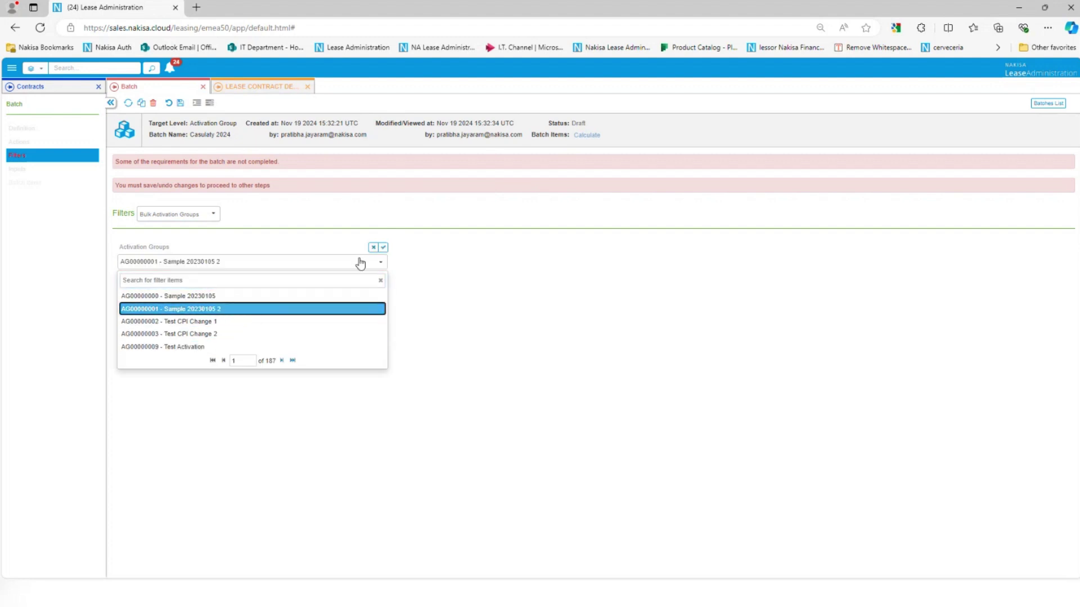
pyautogui.tripleClick(283, 310)
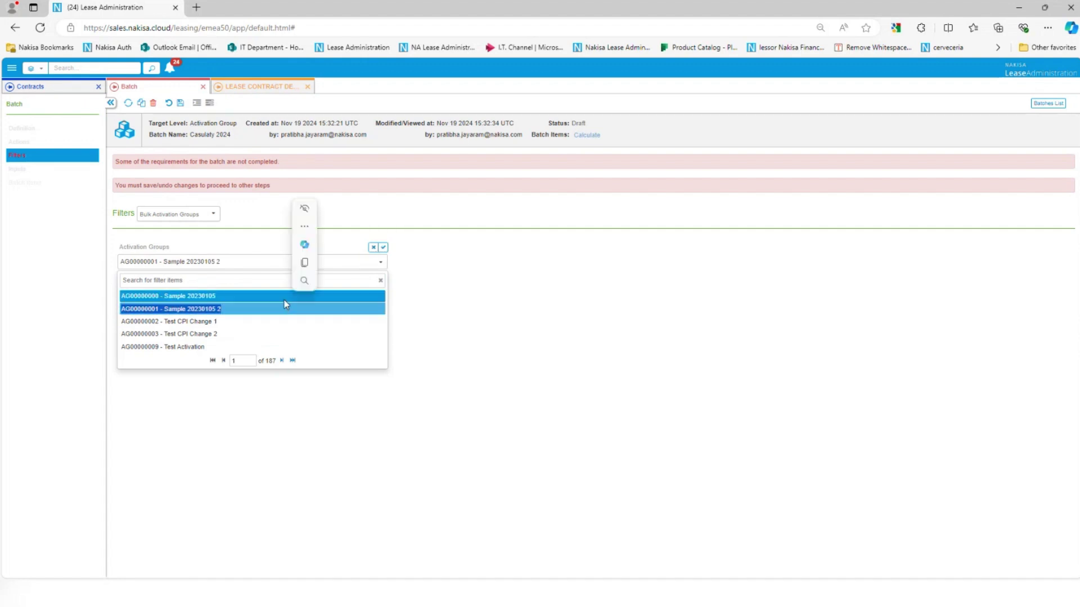
pyautogui.click(280, 321)
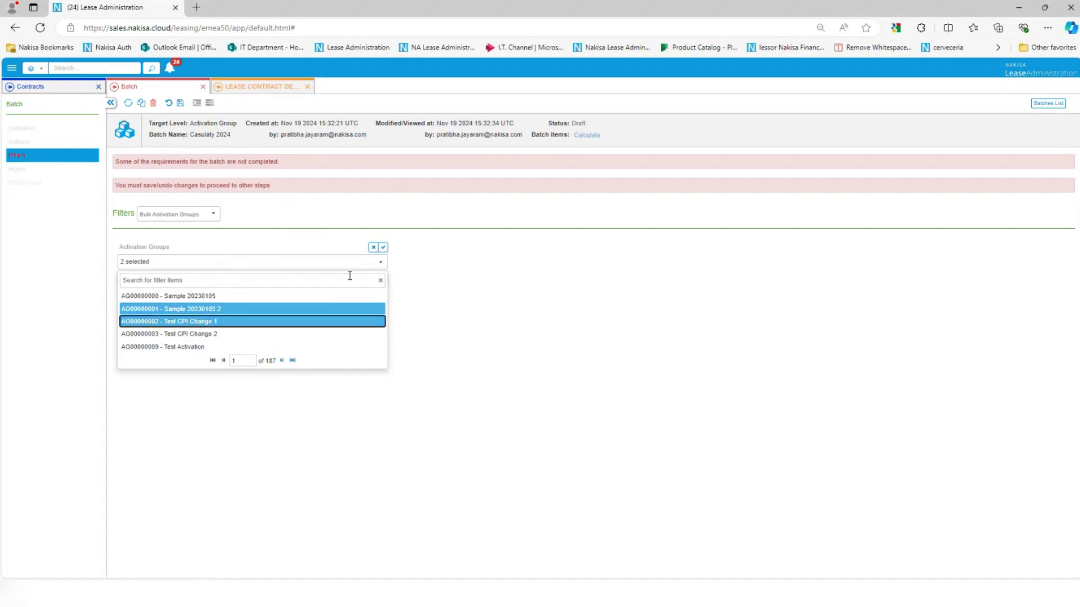
pyautogui.click(269, 297)
pyautogui.click(383, 248)
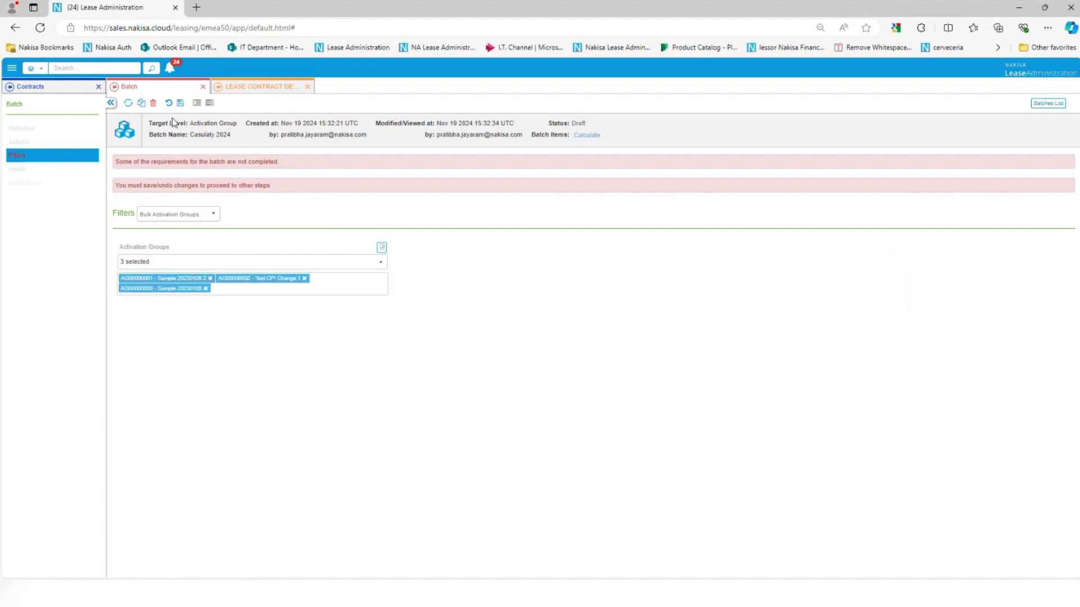
pyautogui.click(181, 103)
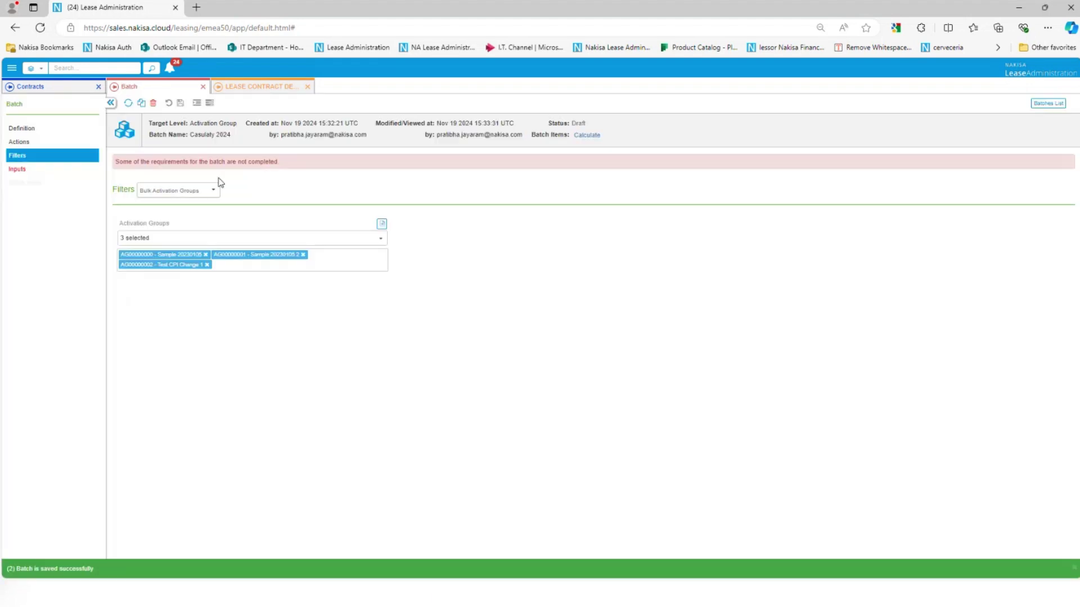
# - Set the Payment Date in the batch inputs to 2024-02-01
pyautogui.click(18, 171)
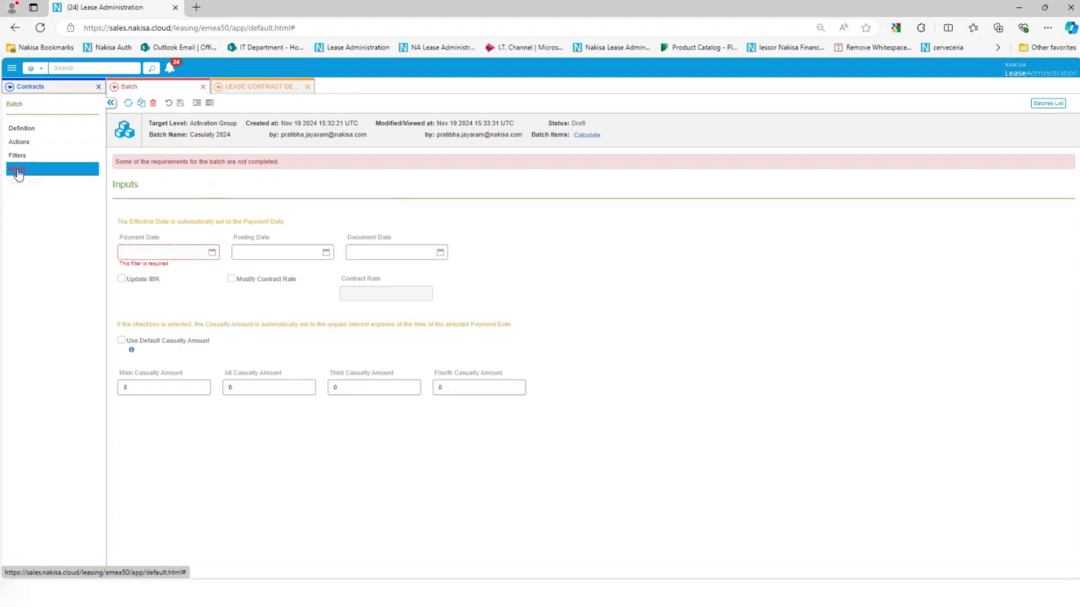
pyautogui.click(212, 253)
pyautogui.click(169, 273)
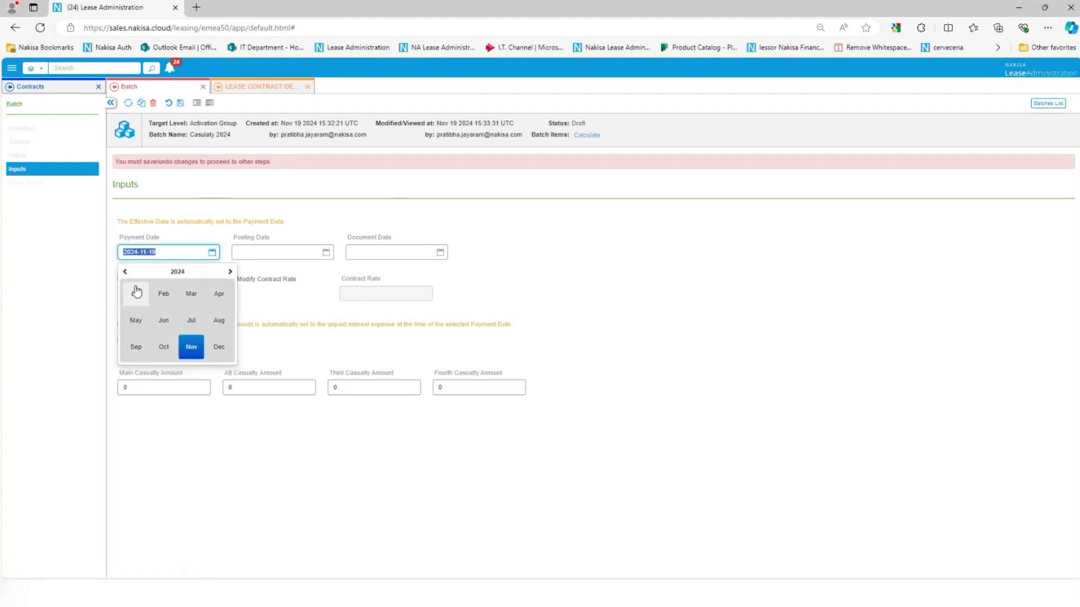
pyautogui.click(125, 272)
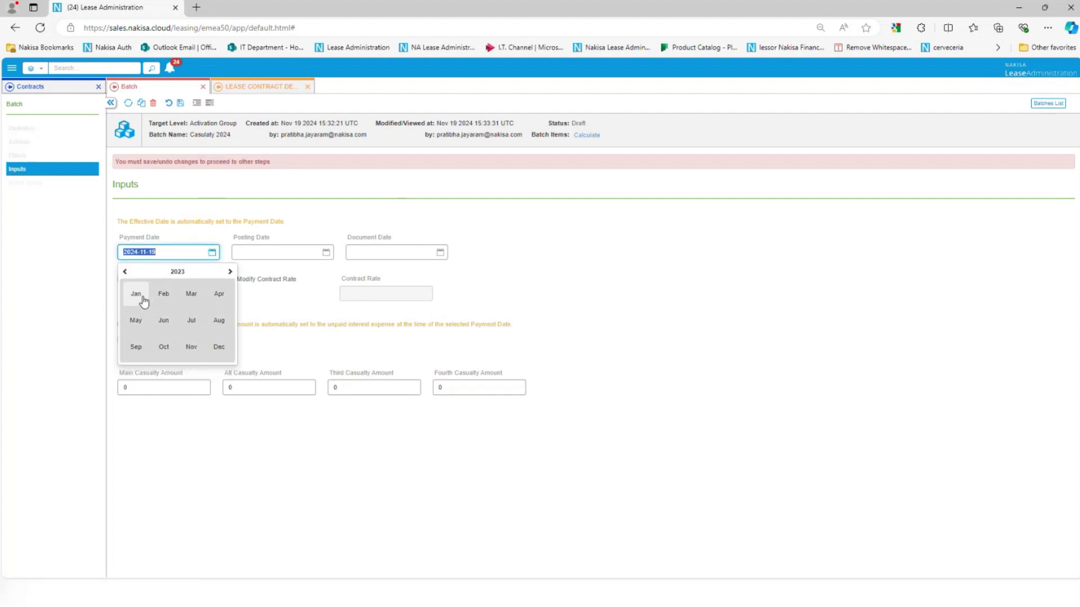
pyautogui.click(230, 271)
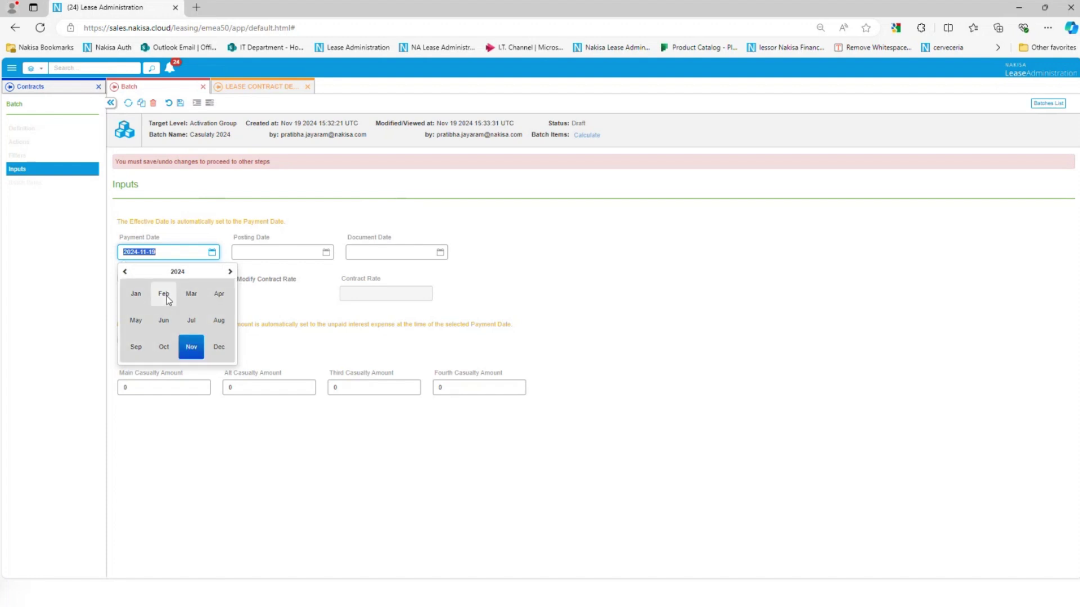
pyautogui.click(166, 301)
pyautogui.click(193, 302)
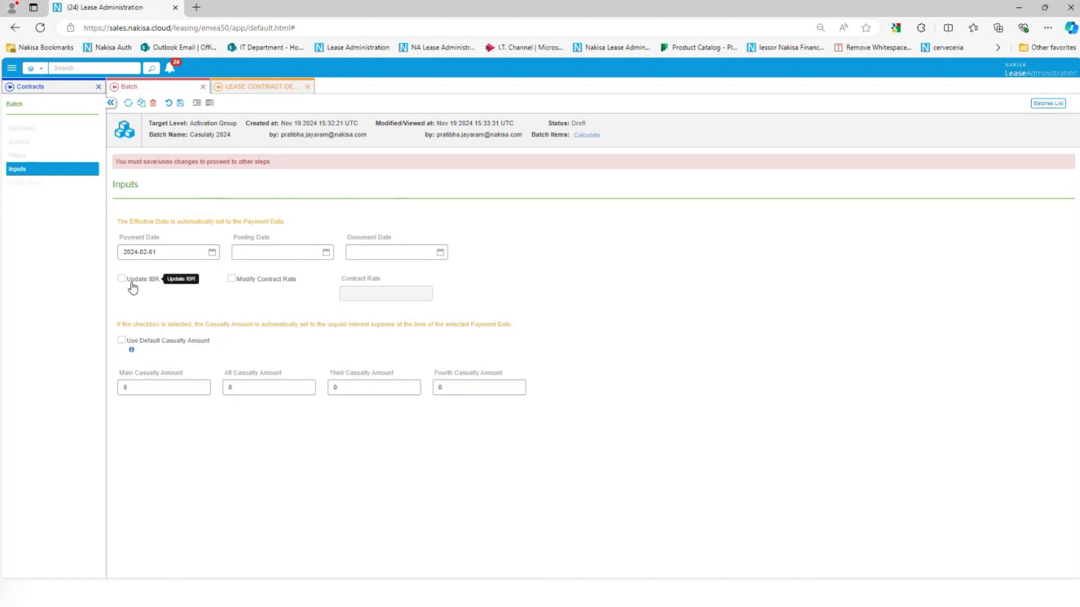
# - Enable Use Default Casualty Amount in the batch inputs and save the batch
pyautogui.click(122, 340)
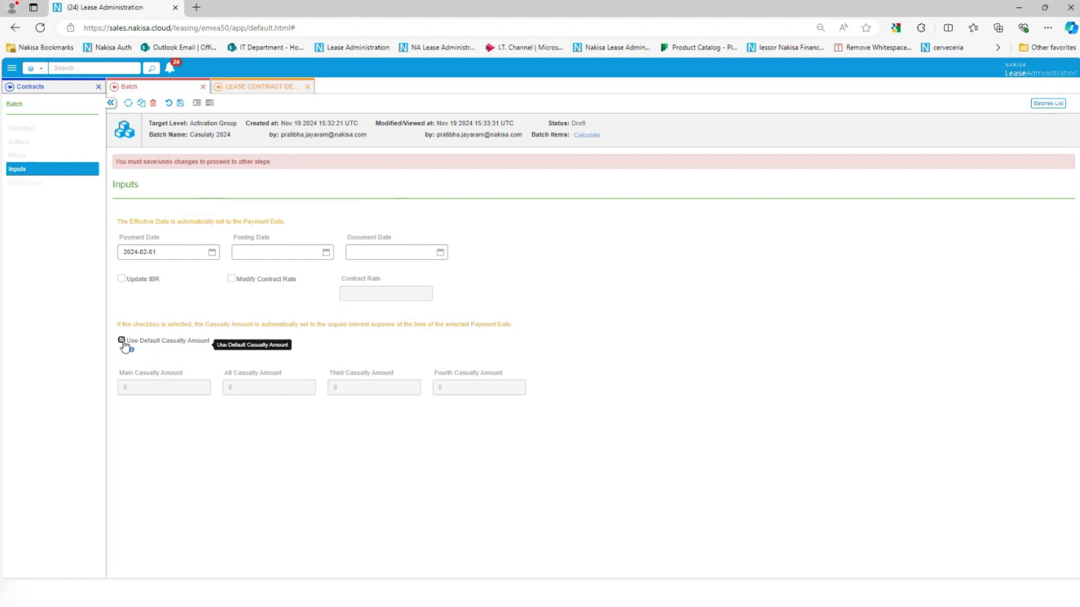
pyautogui.click(122, 341)
pyautogui.click(151, 387)
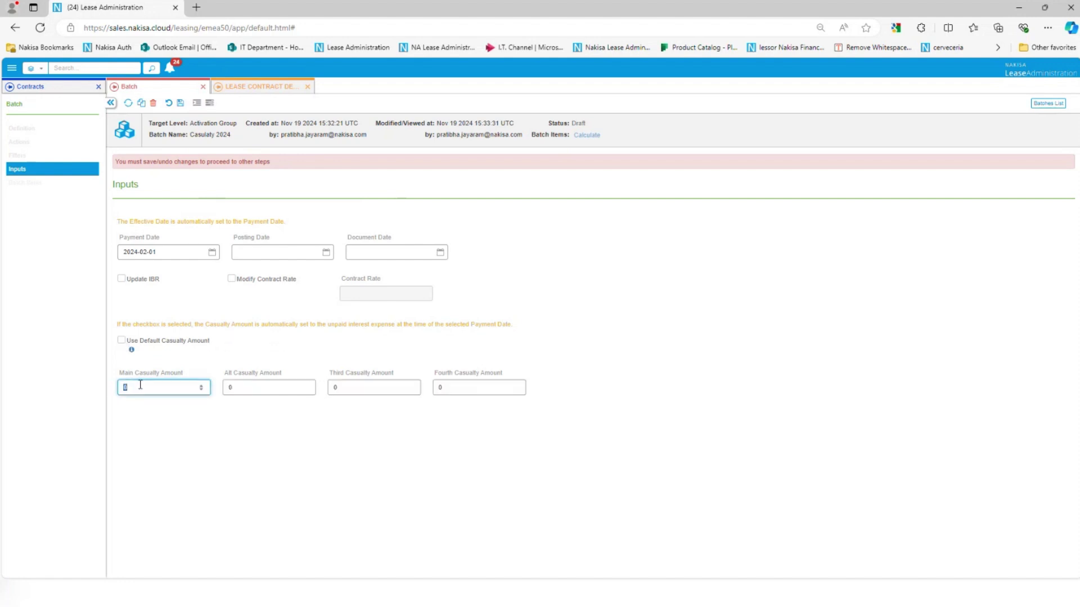
pyautogui.click(122, 342)
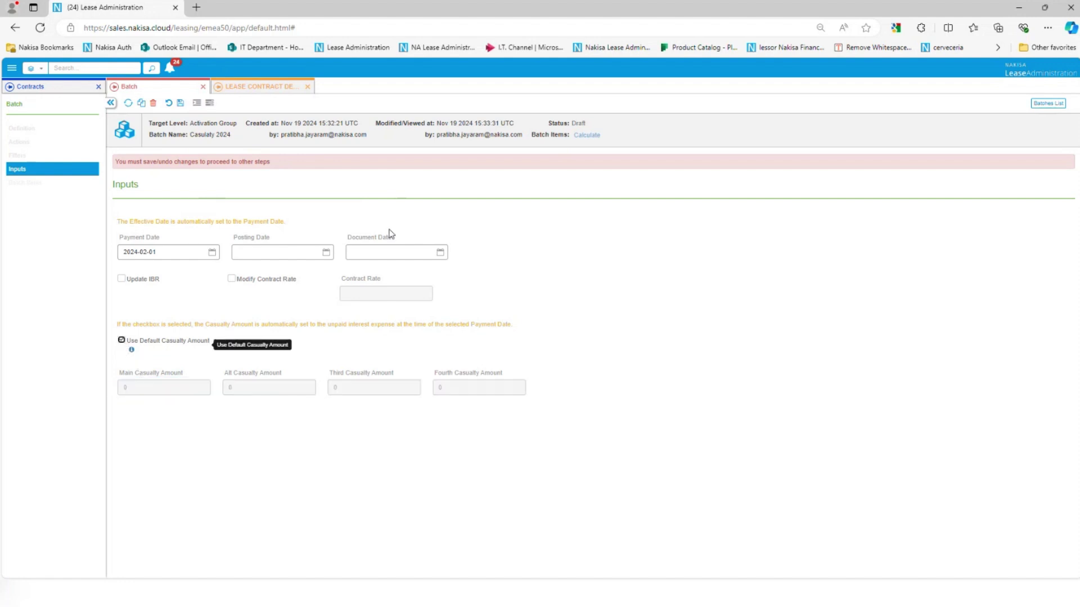
pyautogui.click(180, 106)
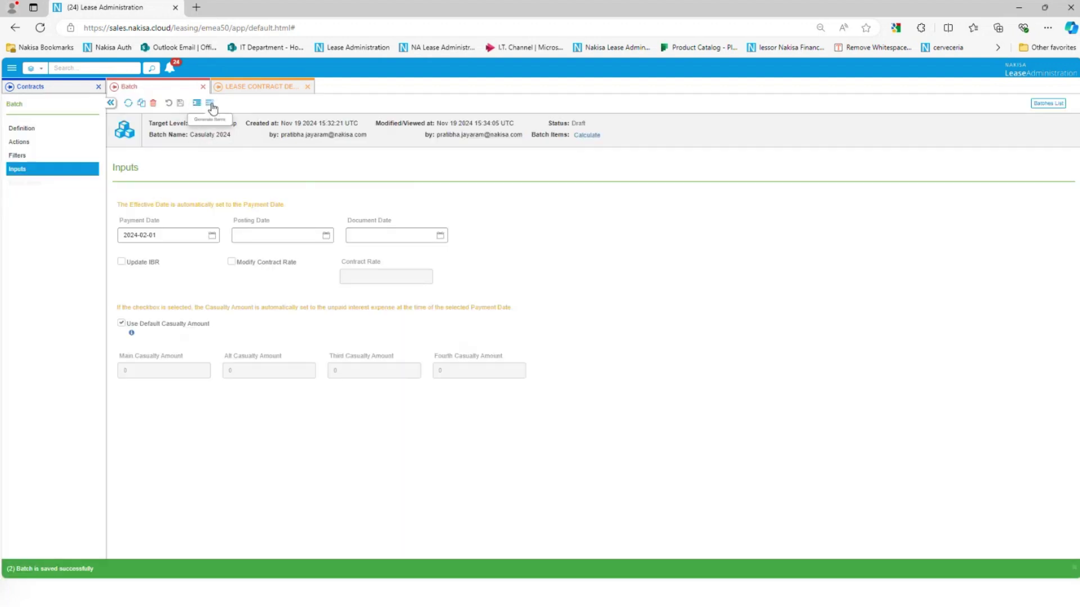
# - Generate the items of the Casulaty 2024 batch, refresh it and show the batch items list
pyautogui.click(210, 106)
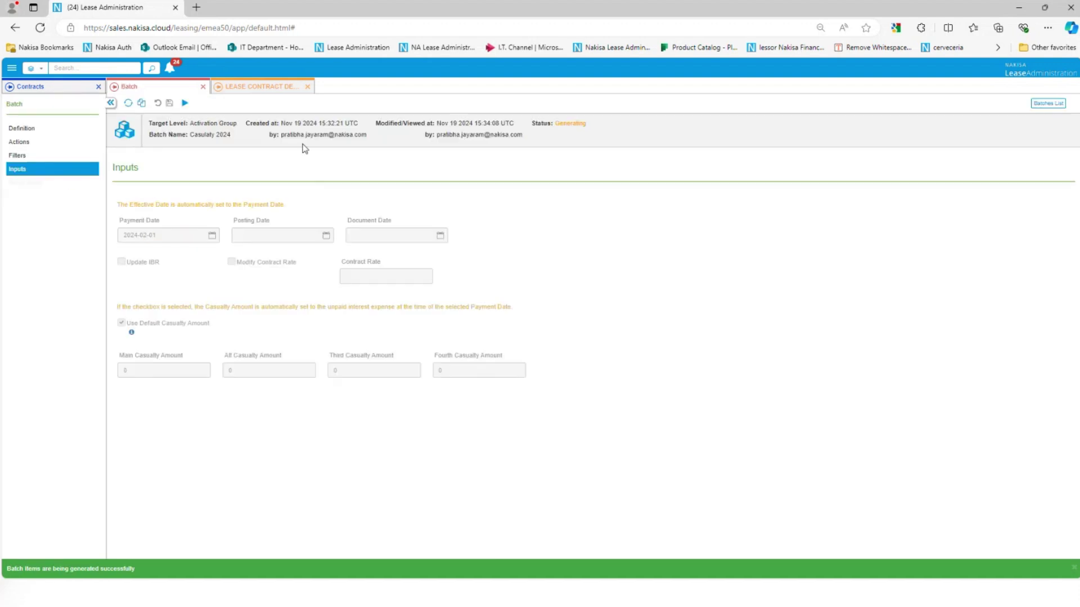
pyautogui.click(128, 103)
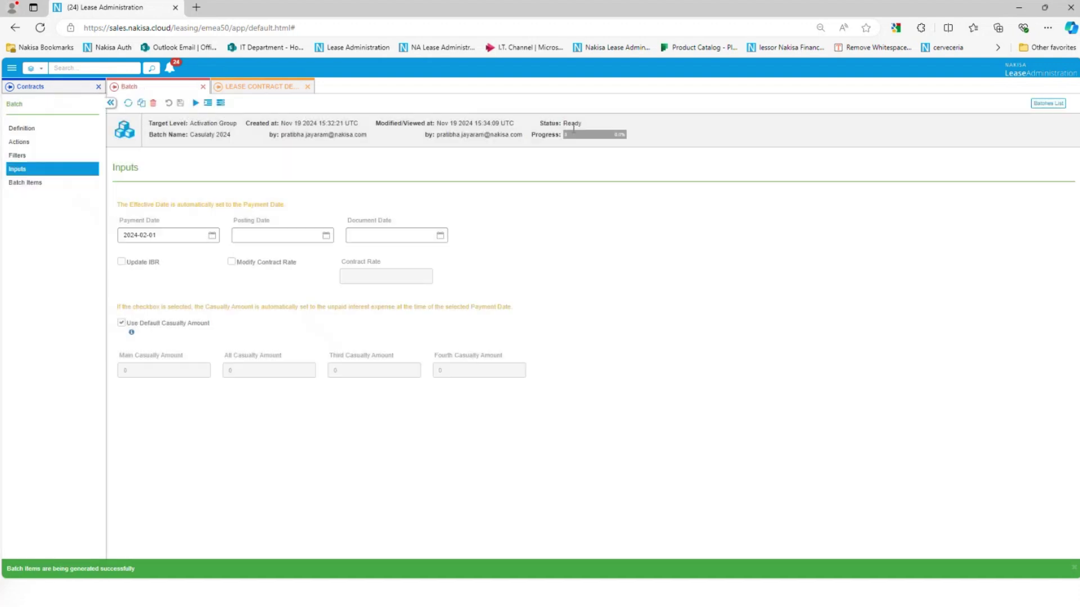
pyautogui.click(27, 183)
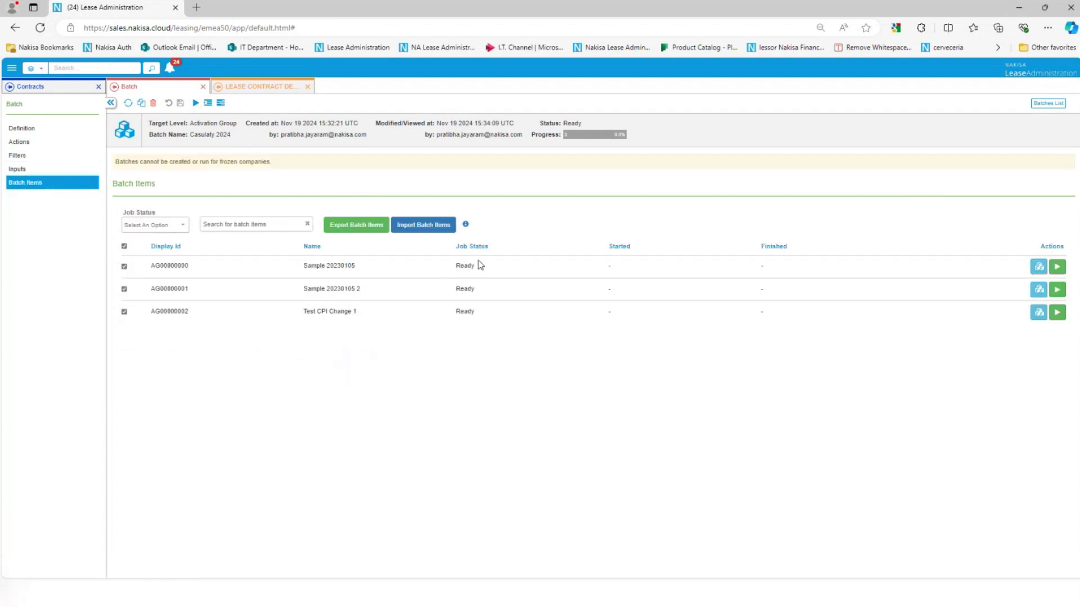
# - Run the whole Mass Casualty batch, agreeing to apply the casualty to all units, and refresh its status
pyautogui.click(195, 103)
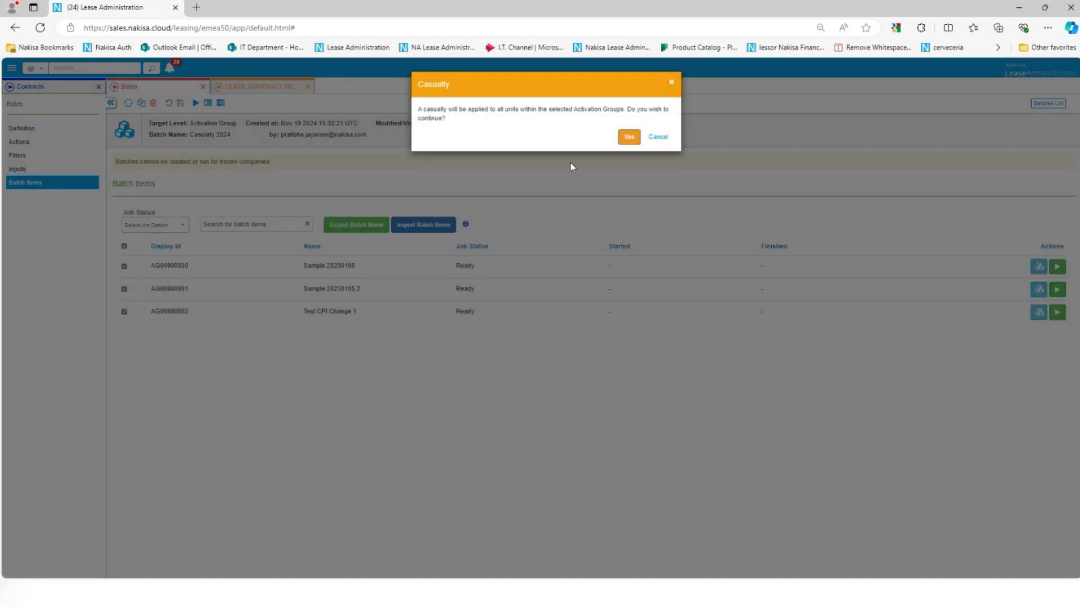
pyautogui.click(627, 141)
pyautogui.click(627, 137)
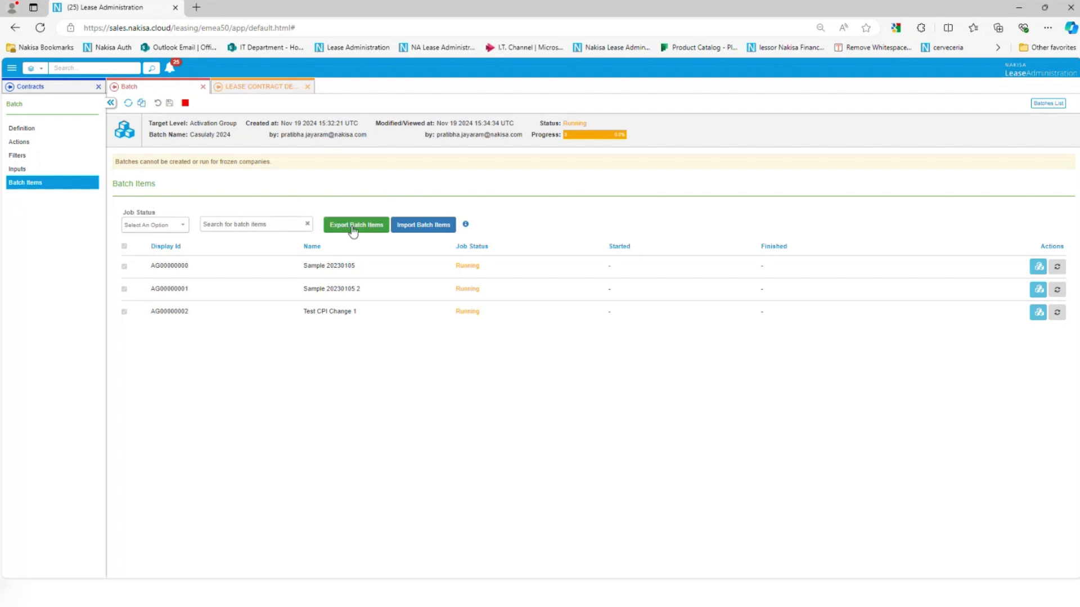
pyautogui.moveTo(595, 137)
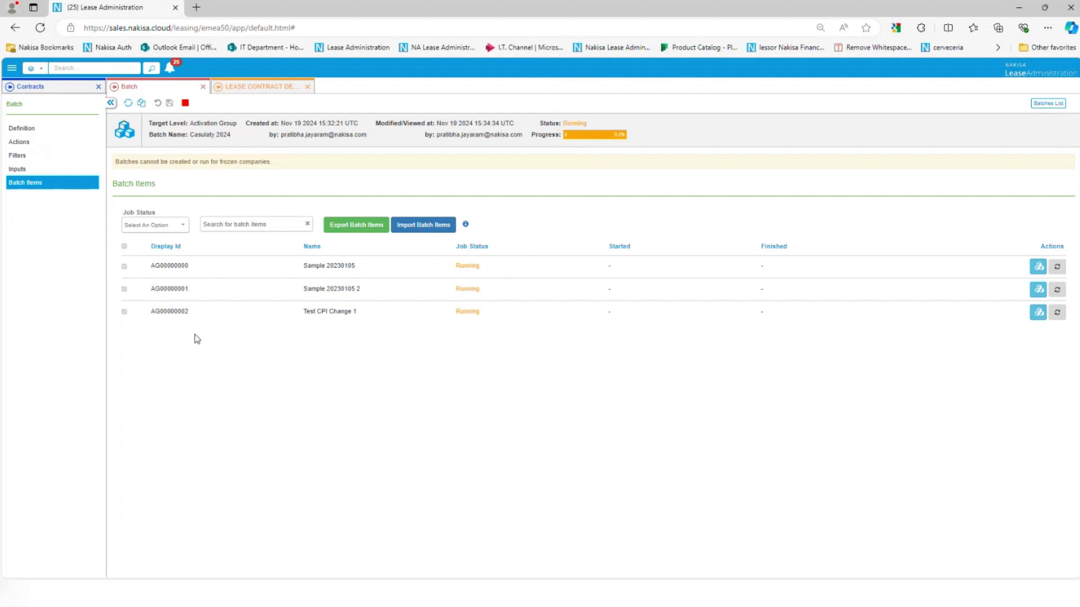
pyautogui.click(126, 104)
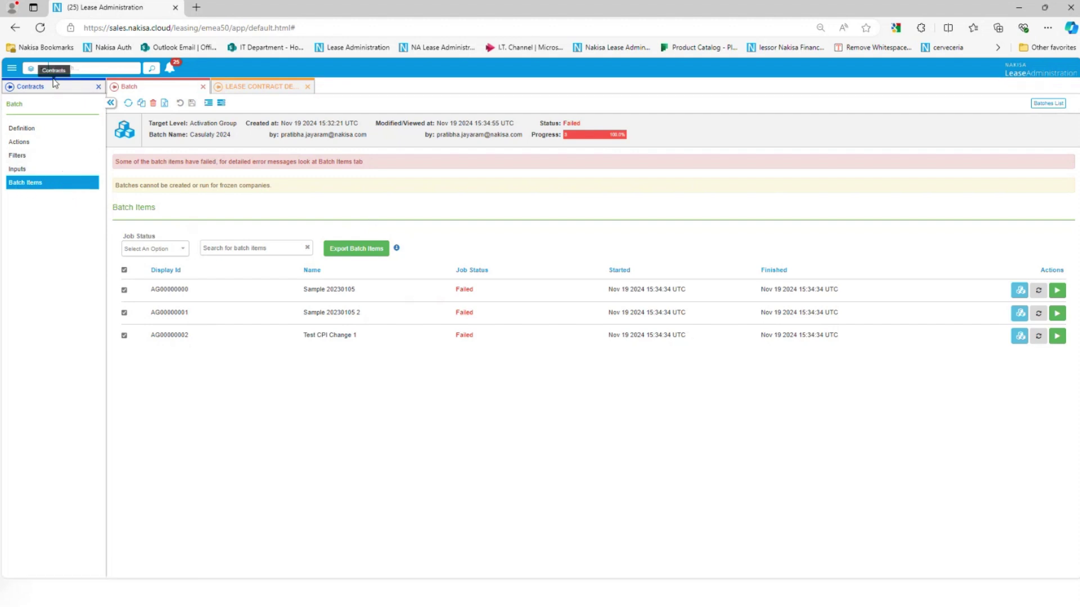
# - Open Mass Lease Modifications from the import/export functions and clear all its existing data and reports
pyautogui.click(12, 70)
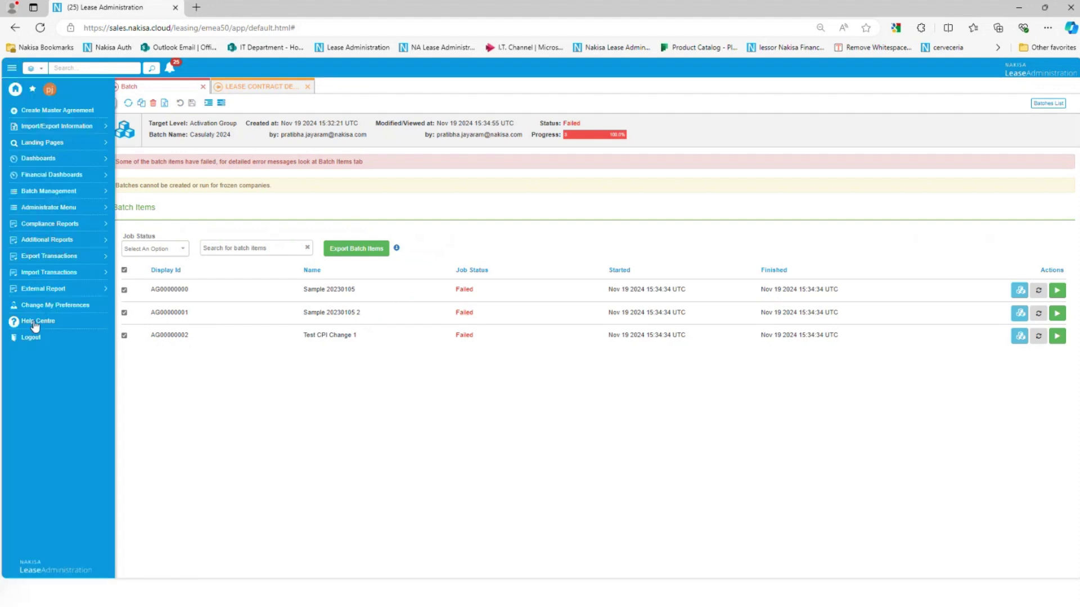
pyautogui.click(83, 129)
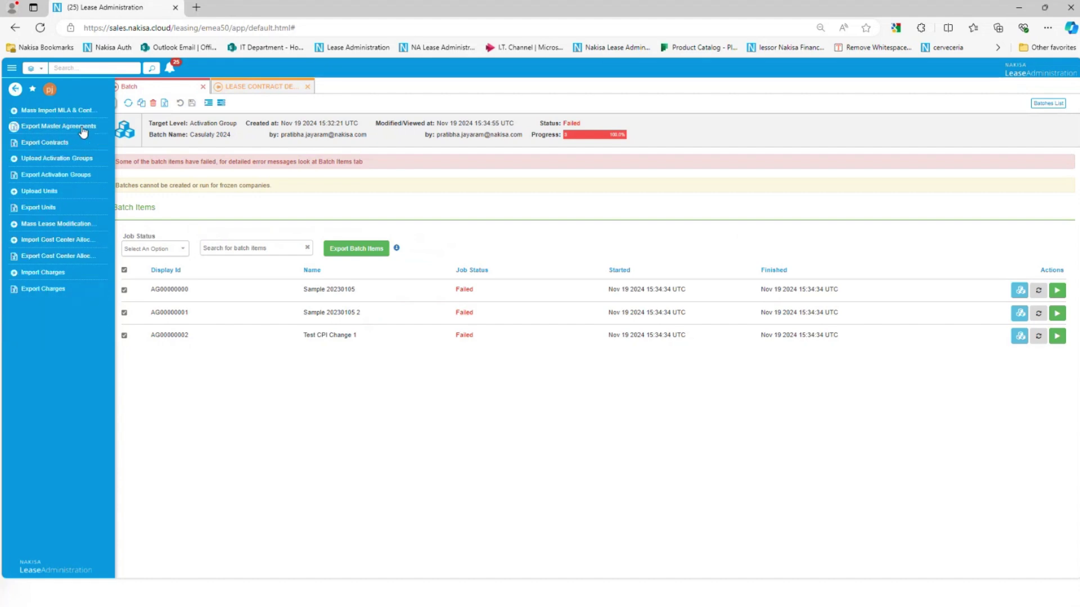
pyautogui.click(54, 225)
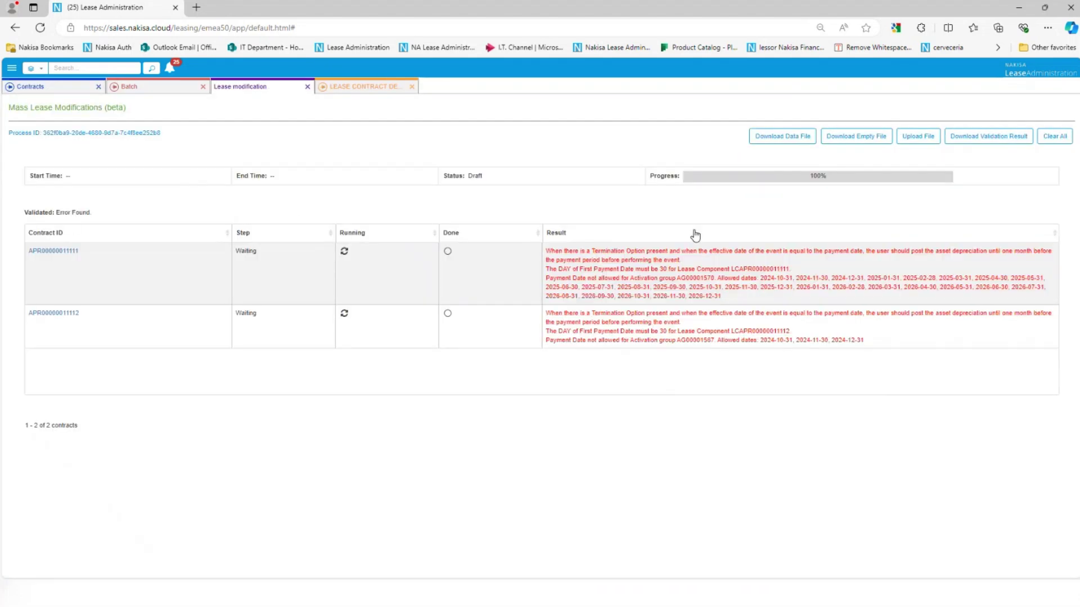
pyautogui.click(1055, 136)
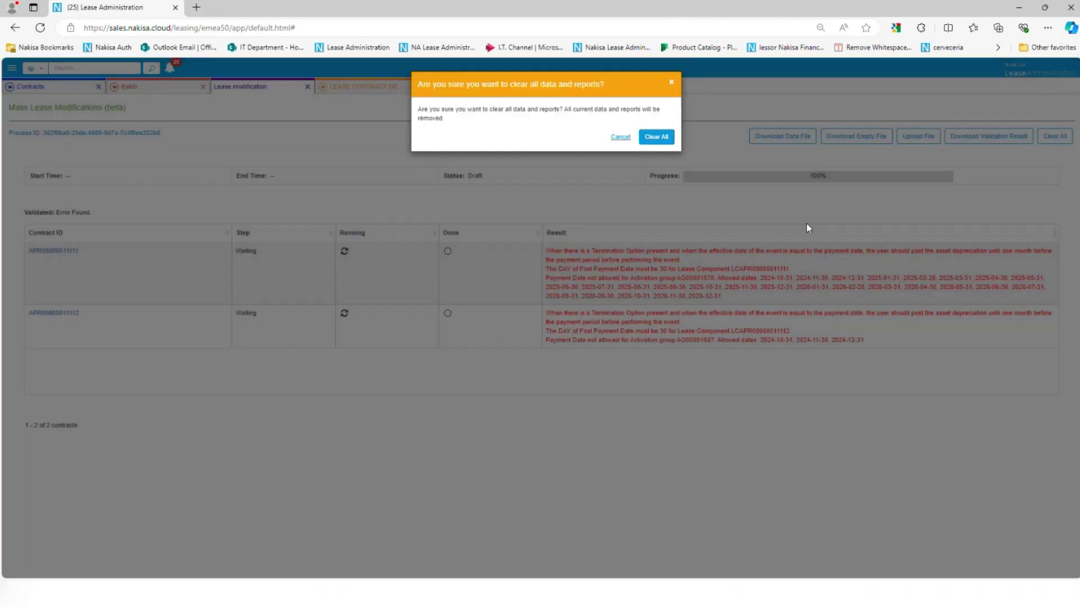
pyautogui.click(654, 137)
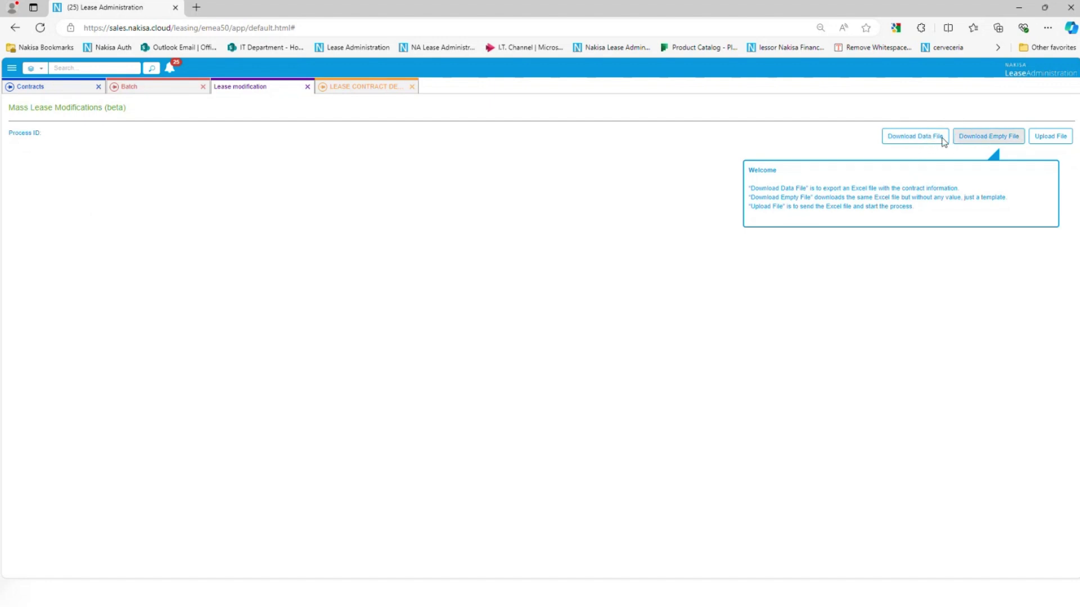
# - Start a data file download for the mass lease modifications and filter it by Bulk Contracts
pyautogui.click(906, 137)
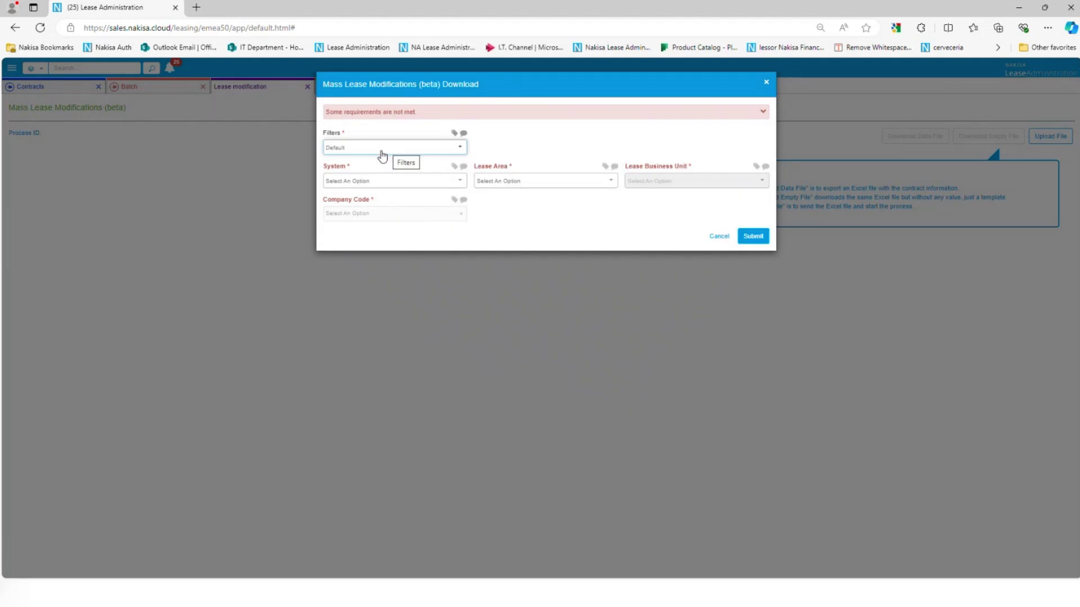
pyautogui.click(381, 150)
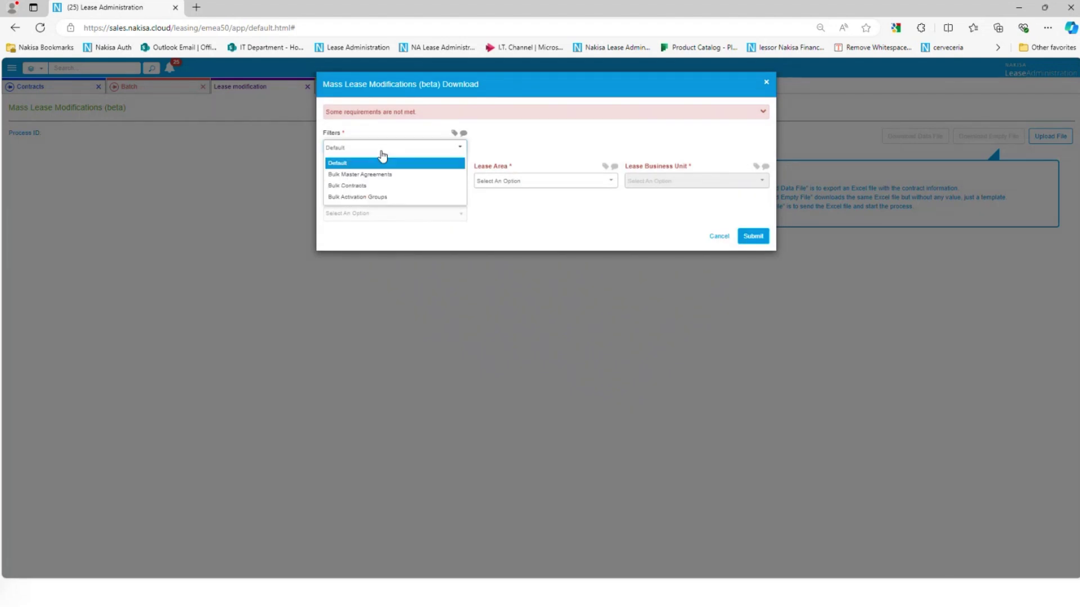
pyautogui.click(370, 186)
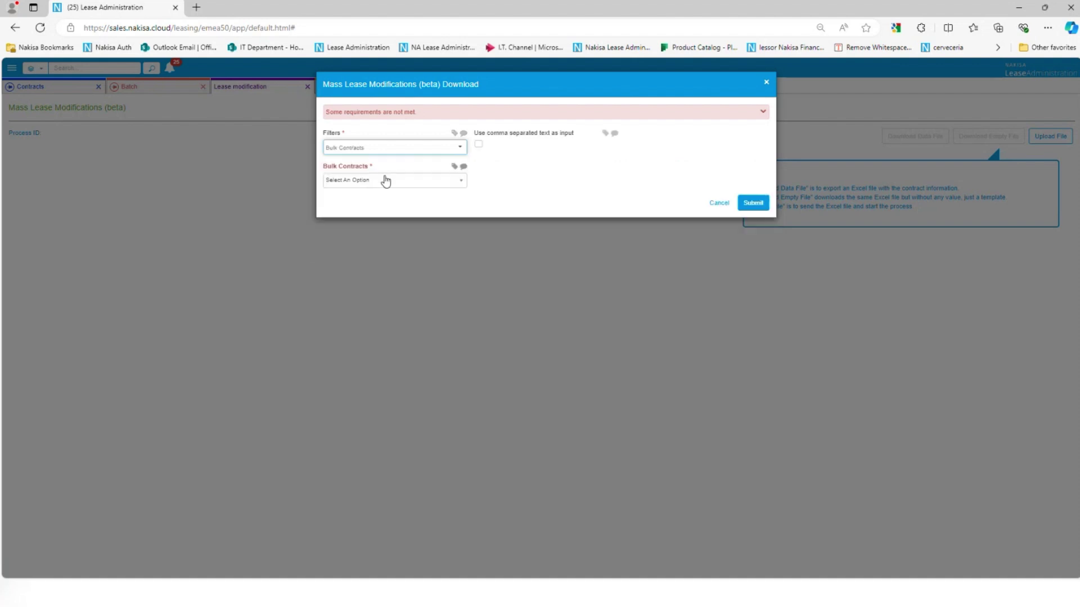
# - Choose the contracts Reconciliation, Test Ex Report and termination - active contract, and submit the data file download
pyautogui.click(390, 180)
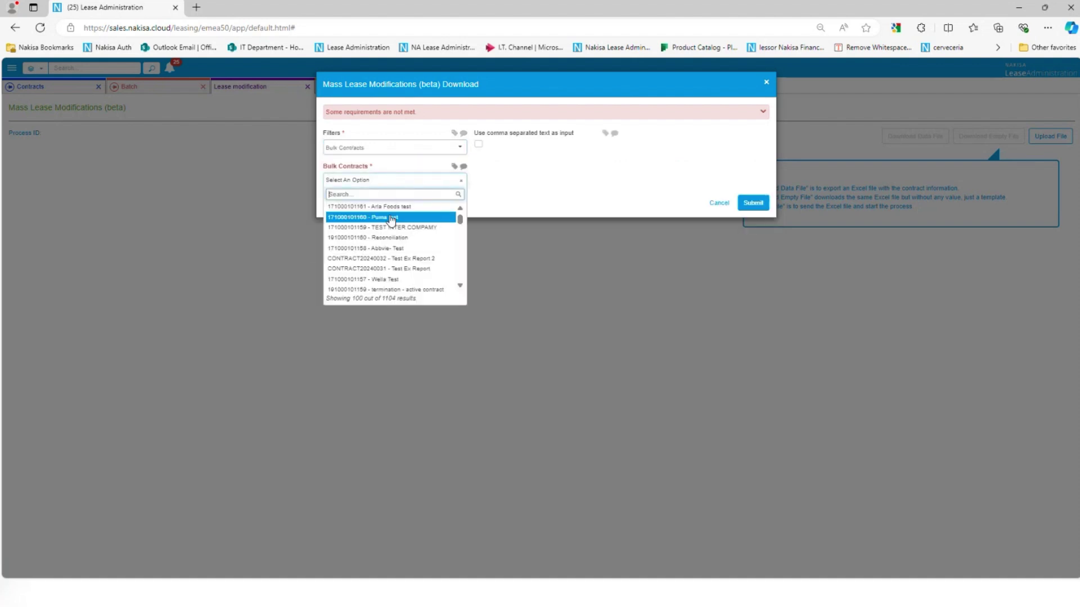
pyautogui.click(394, 239)
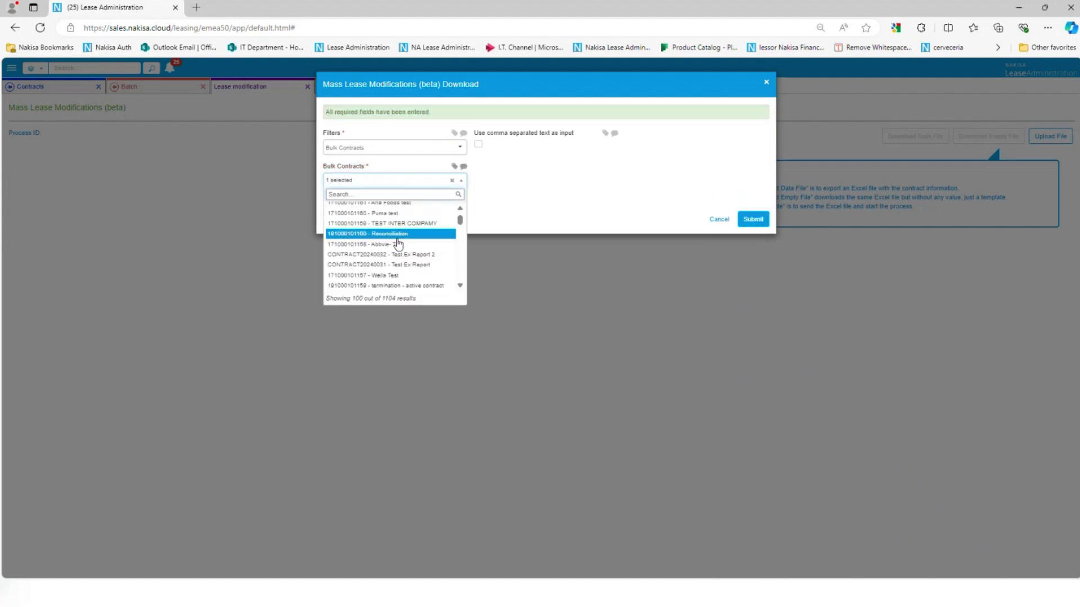
pyautogui.click(400, 256)
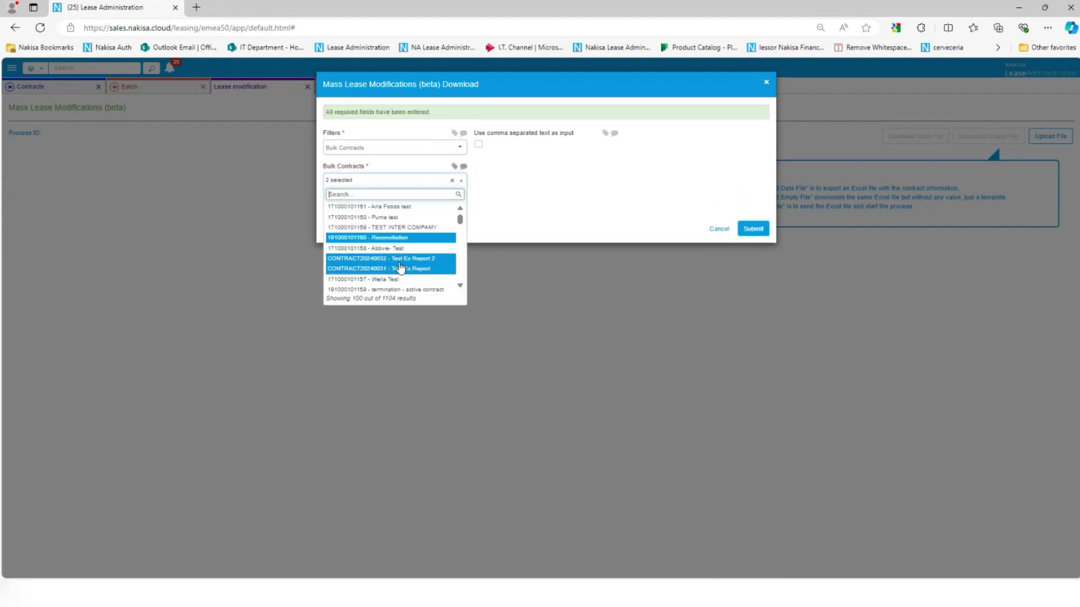
pyautogui.click(388, 289)
pyautogui.click(527, 205)
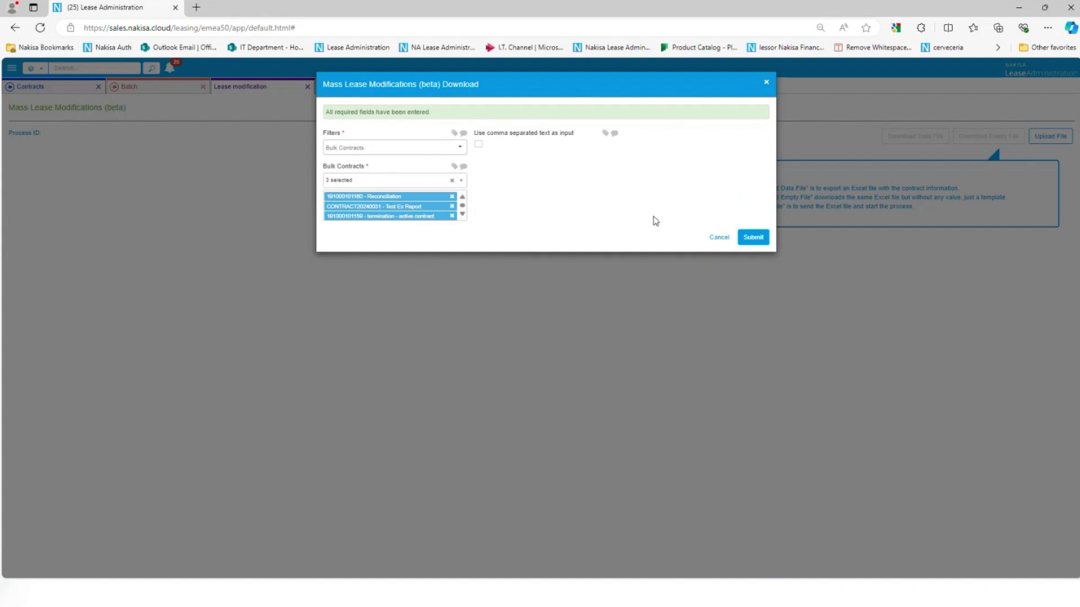
pyautogui.click(753, 237)
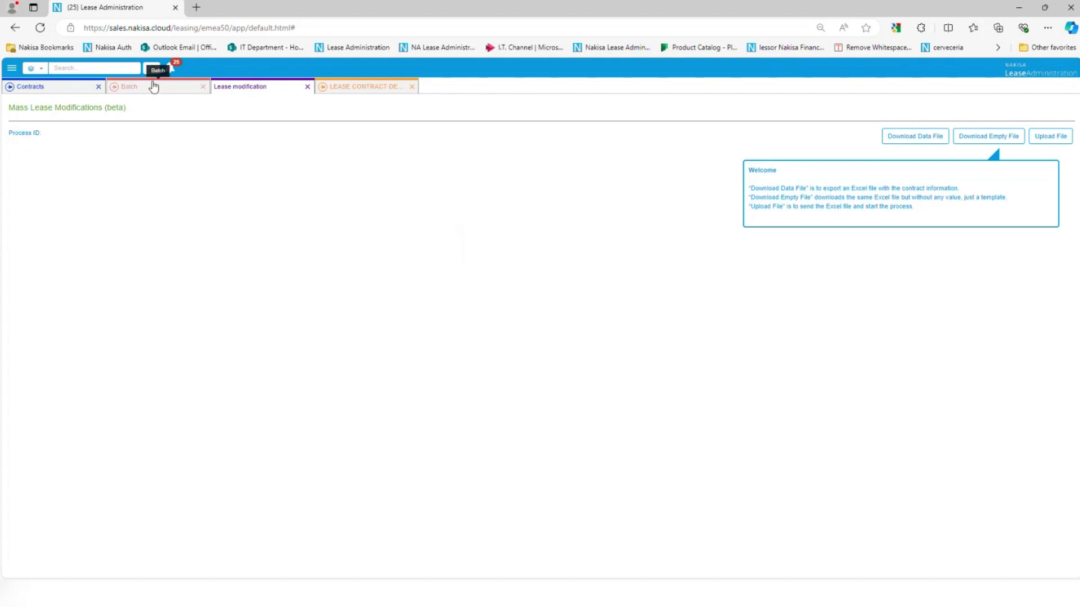
# - Download the lease modification file from the notifications, open it maximized in Excel and enable editing
pyautogui.click(171, 70)
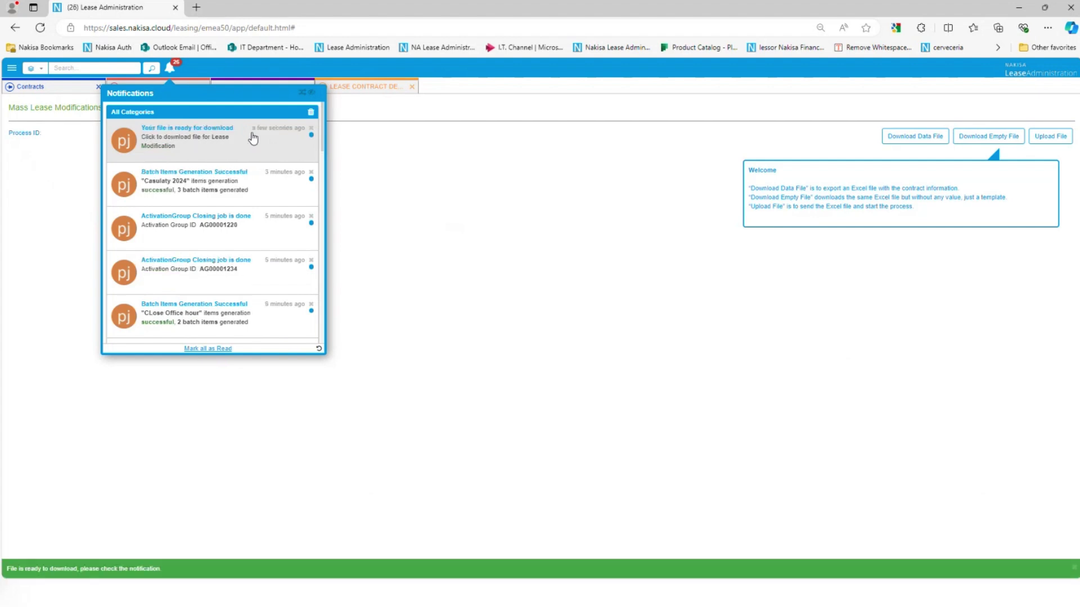
pyautogui.click(184, 149)
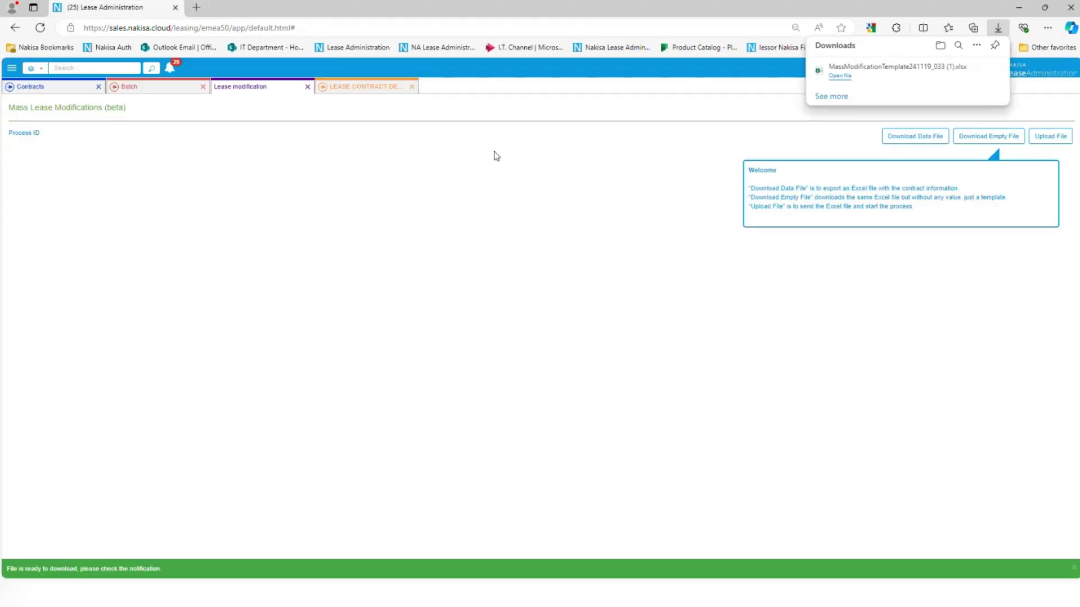
pyautogui.click(840, 76)
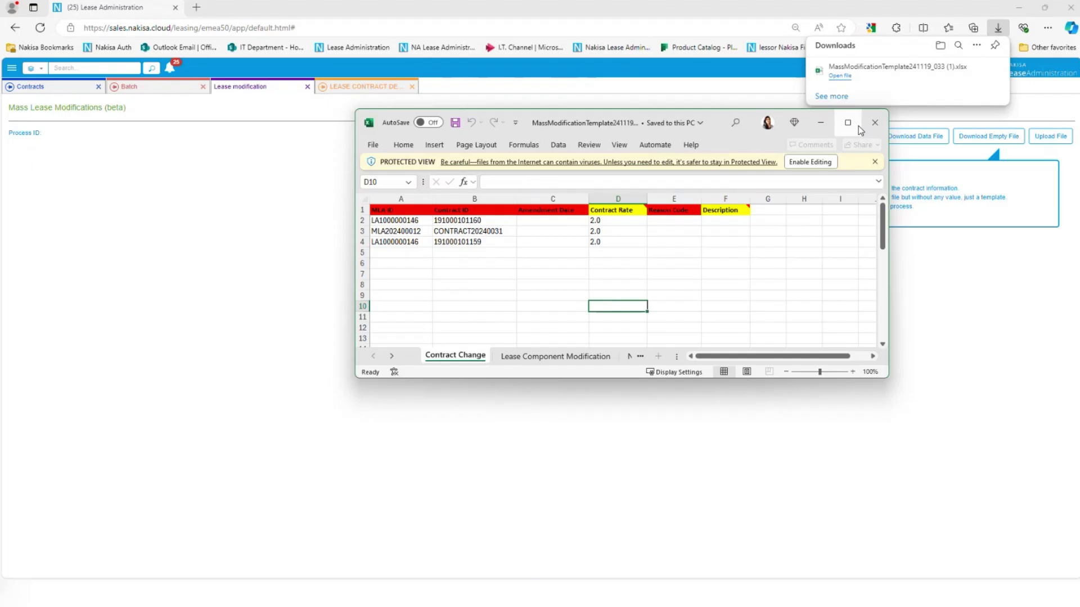
pyautogui.click(849, 124)
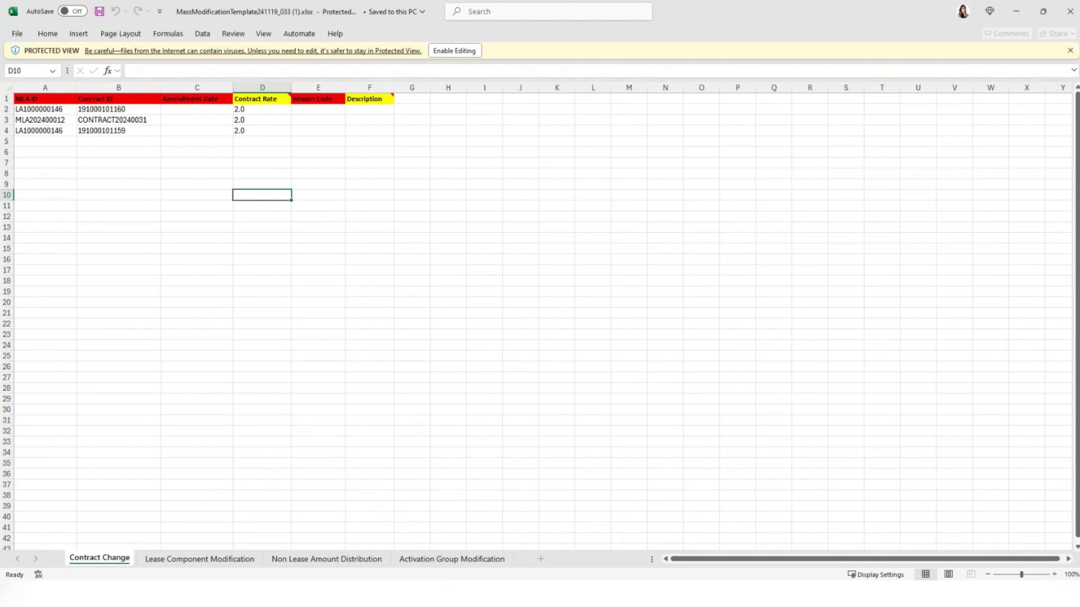
pyautogui.click(174, 166)
pyautogui.moveTo(205, 113); pyautogui.dragTo(205, 121)
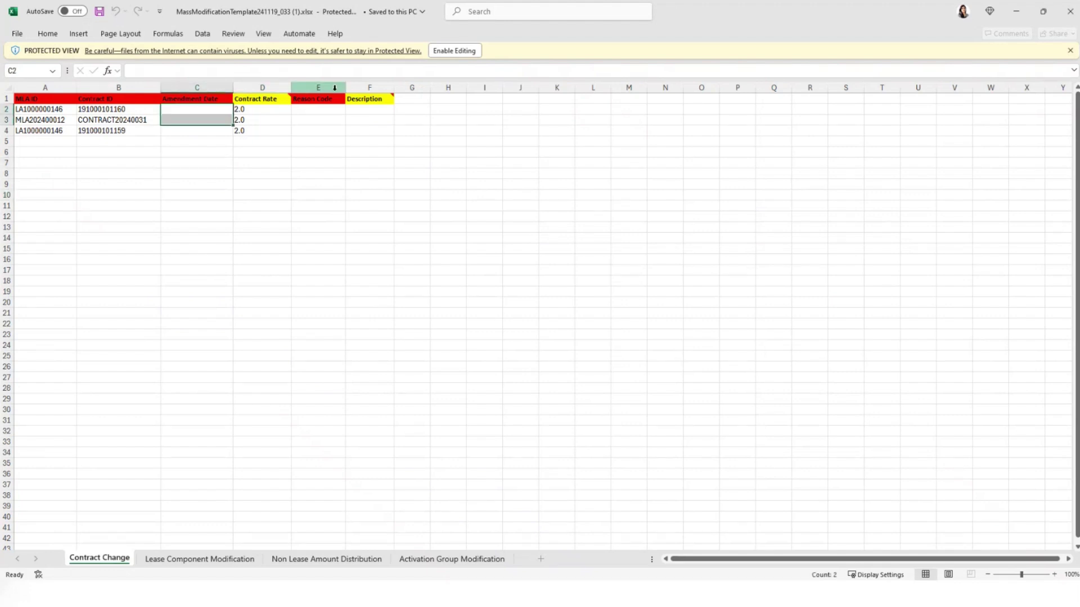
pyautogui.click(454, 50)
# - Set the Amendment Date to 1 June 2024 for all three contracts on the Contract Change sheet
pyautogui.click(191, 151)
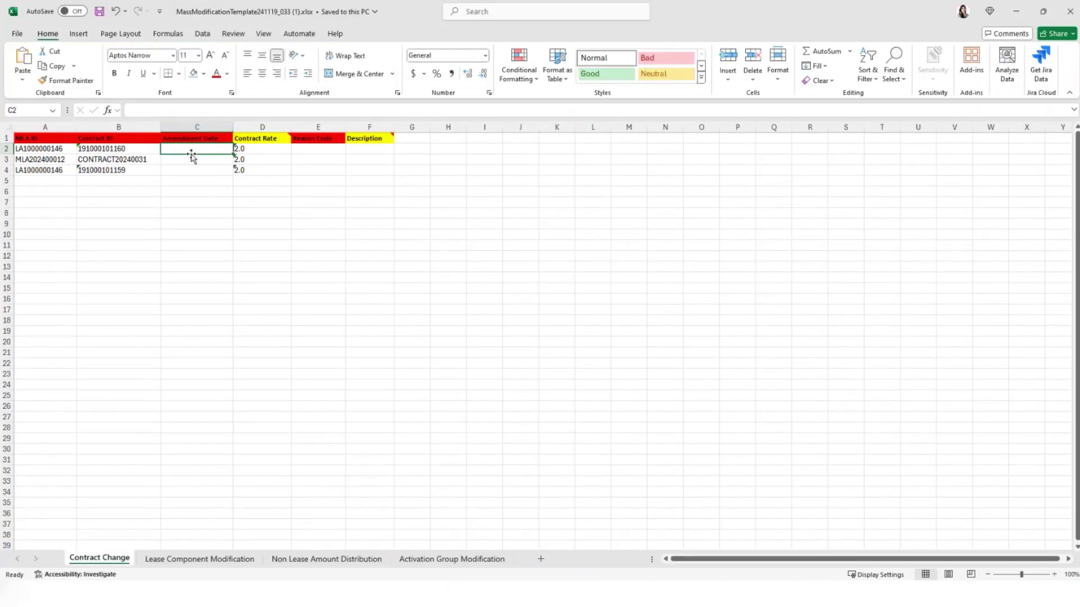
pyautogui.keyDown('shift'); pyautogui.click(193, 140); pyautogui.keyUp('shift')
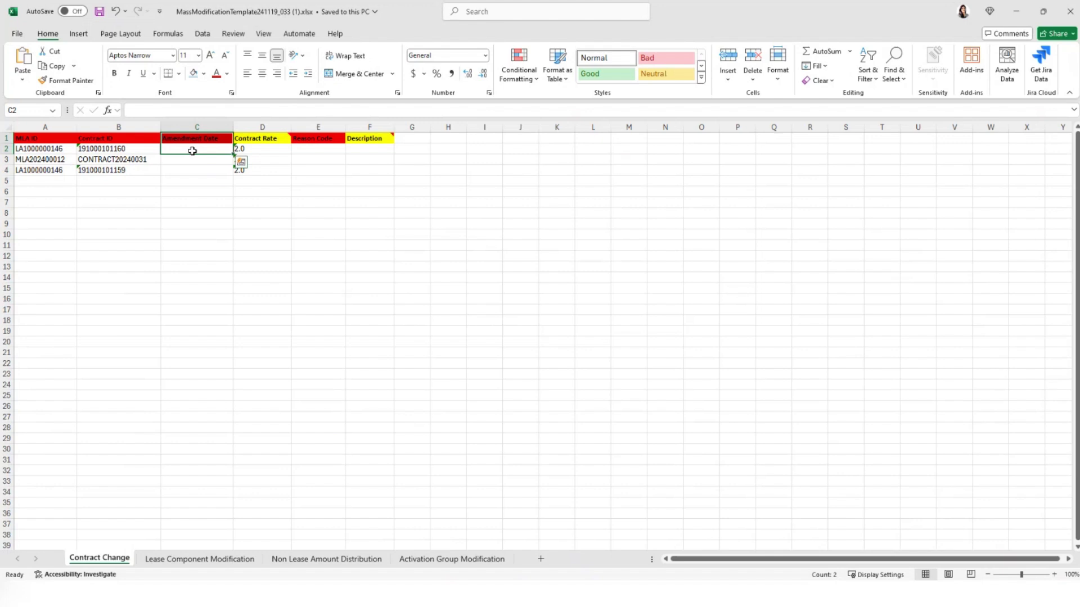
pyautogui.write('1 j')
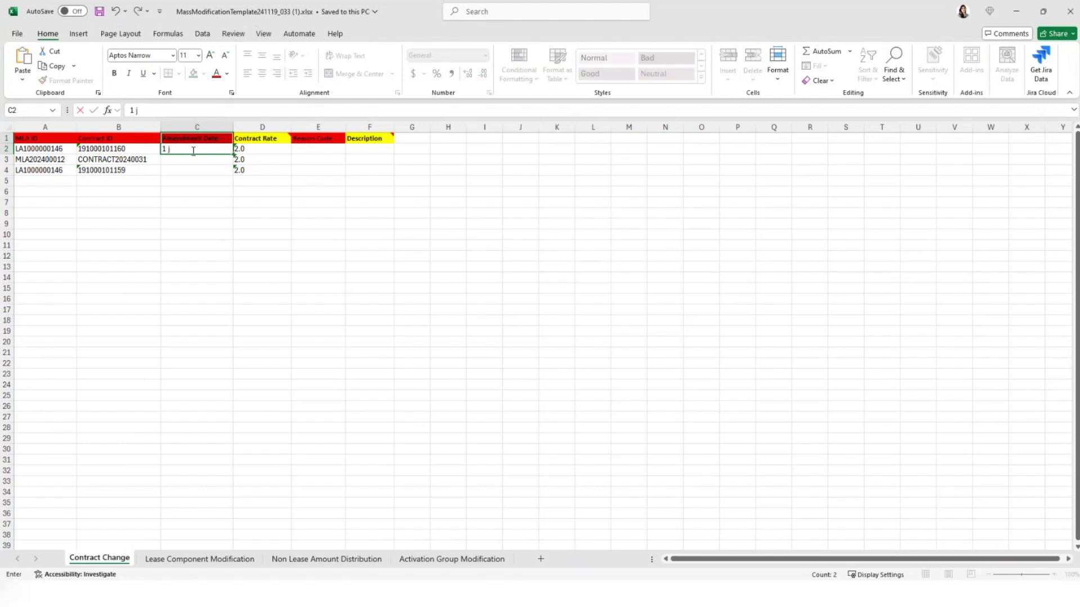
pyautogui.write('une 2024')
pyautogui.press('Return')
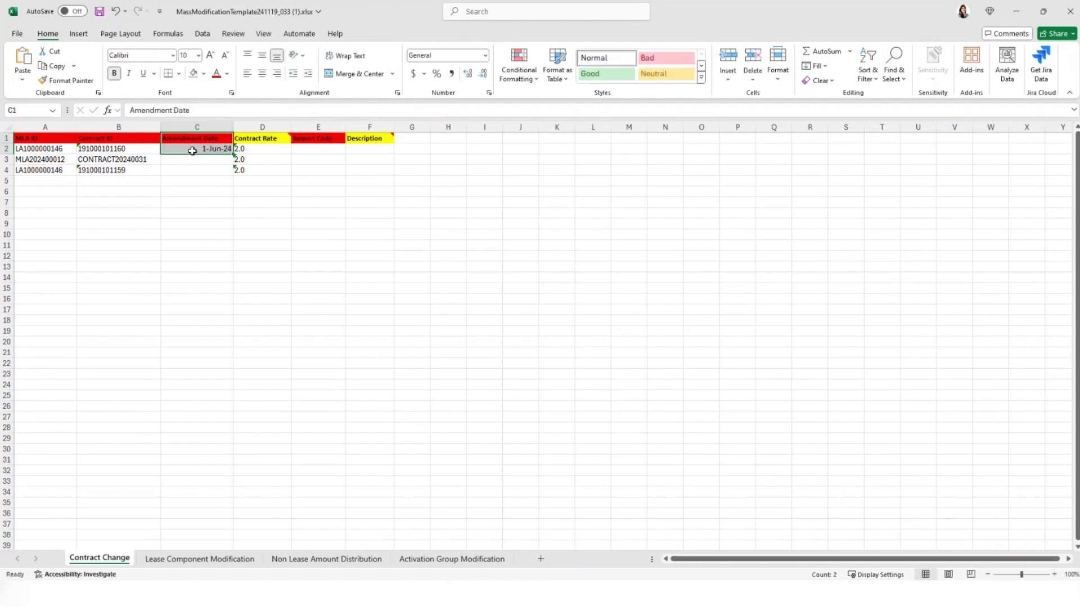
pyautogui.click(192, 151)
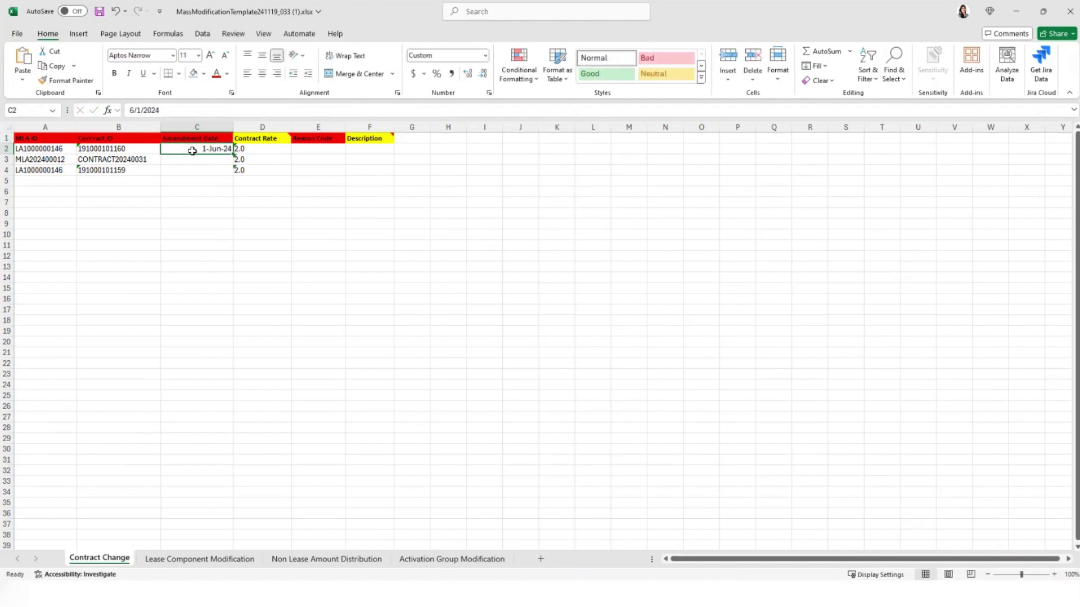
pyautogui.hotkey('ctrl', 'c')
pyautogui.hotkey('shift', 'Down')
pyautogui.hotkey('shift', 'Down')
pyautogui.press('Return')
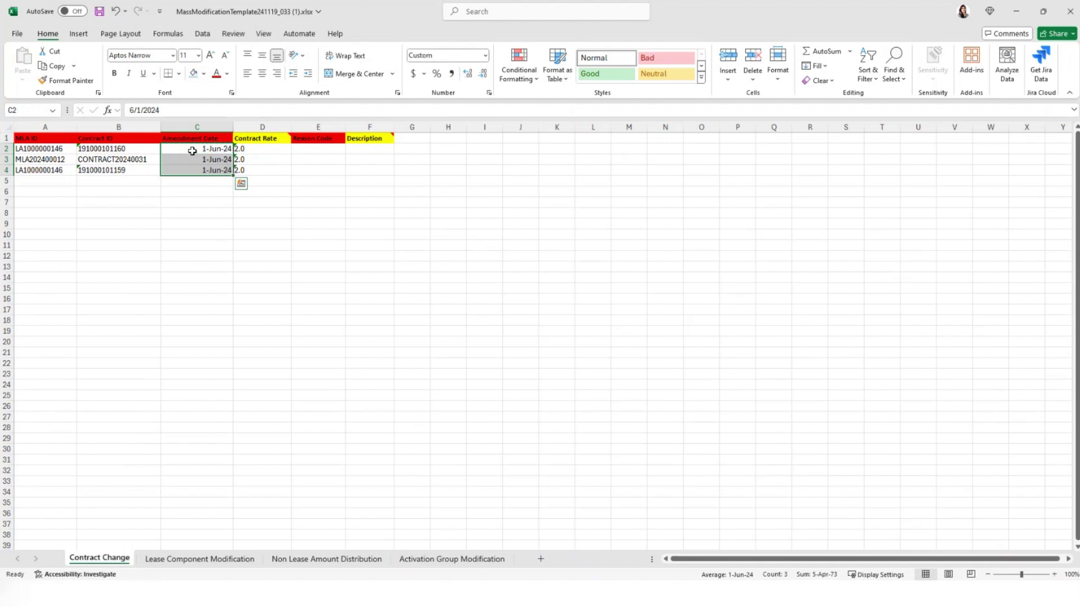
# - Fill the Reason Code with 70 for all three contracts in E2:E4
pyautogui.press('Right')
pyautogui.press('Right')
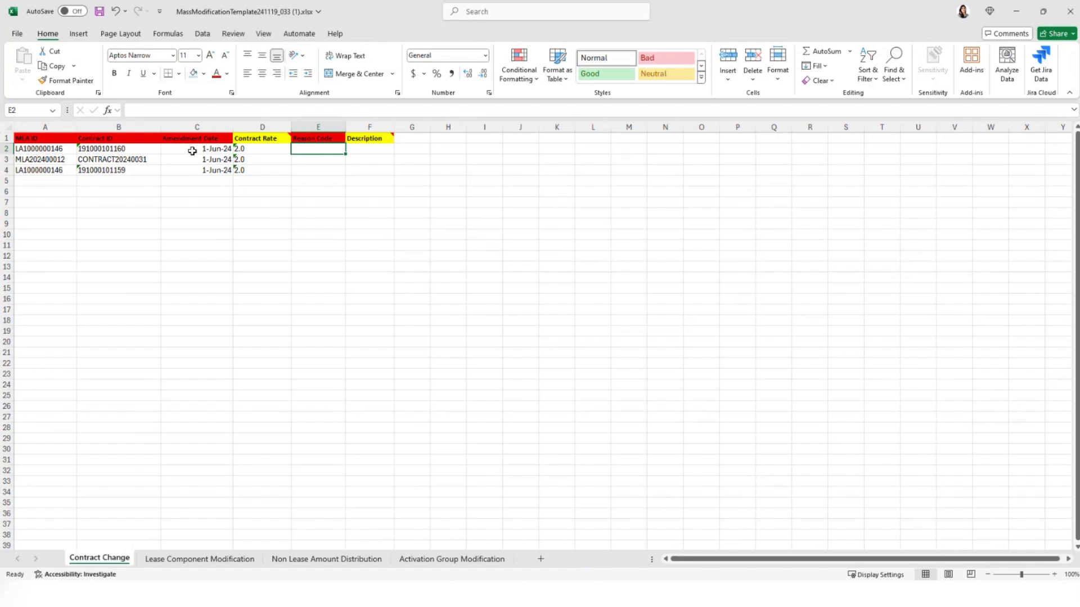
pyautogui.write('70')
pyautogui.press('Up')
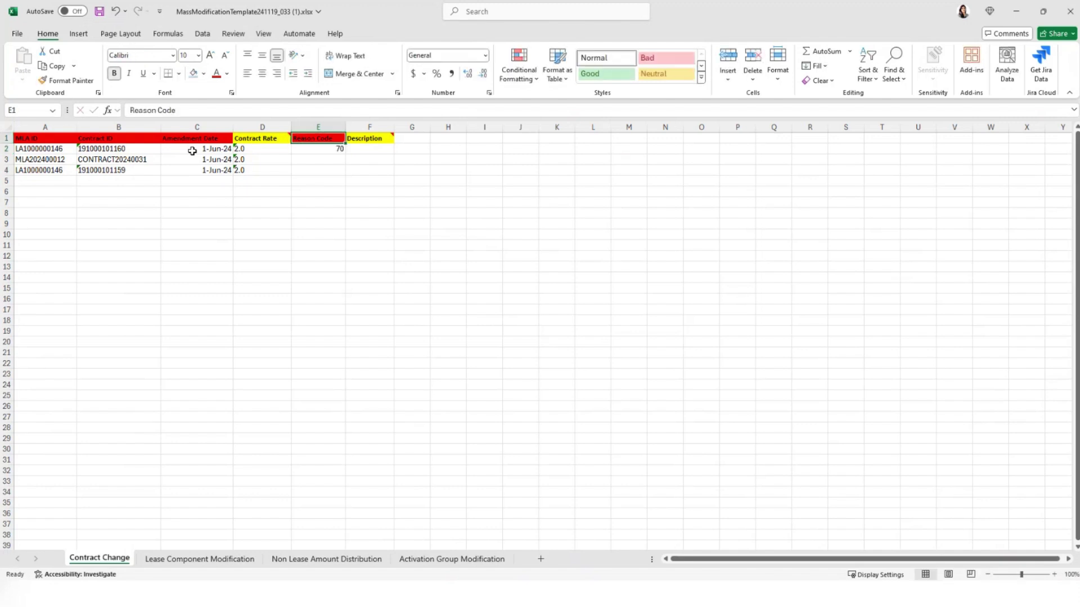
pyautogui.press('Down')
pyautogui.hotkey('ctrl', 'c')
pyautogui.hotkey('shift', 'Down')
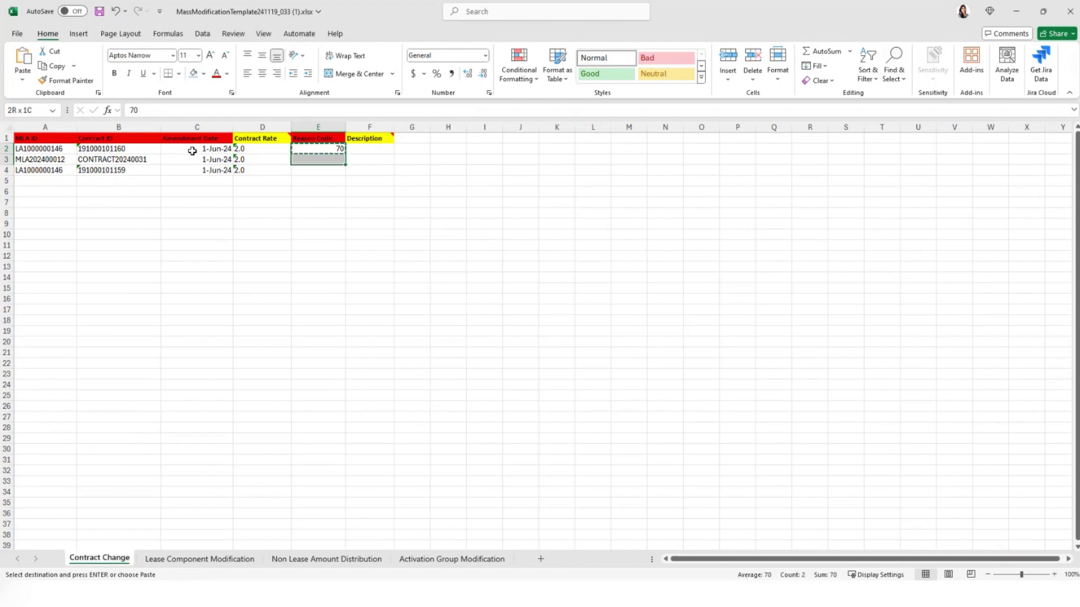
pyautogui.hotkey('shift', 'Down')
pyautogui.hotkey('ctrl', 'v')
pyautogui.press('Escape')
# - Enter the Description "add a new term" for the first contract and copy it to the other two
pyautogui.press('Right')
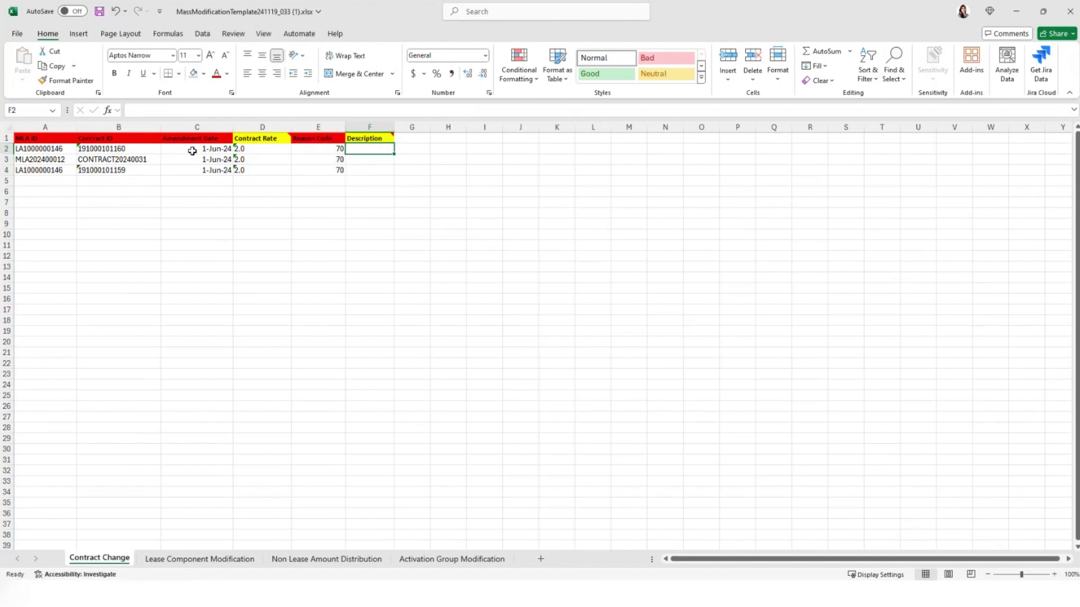
pyautogui.write('add a new term')
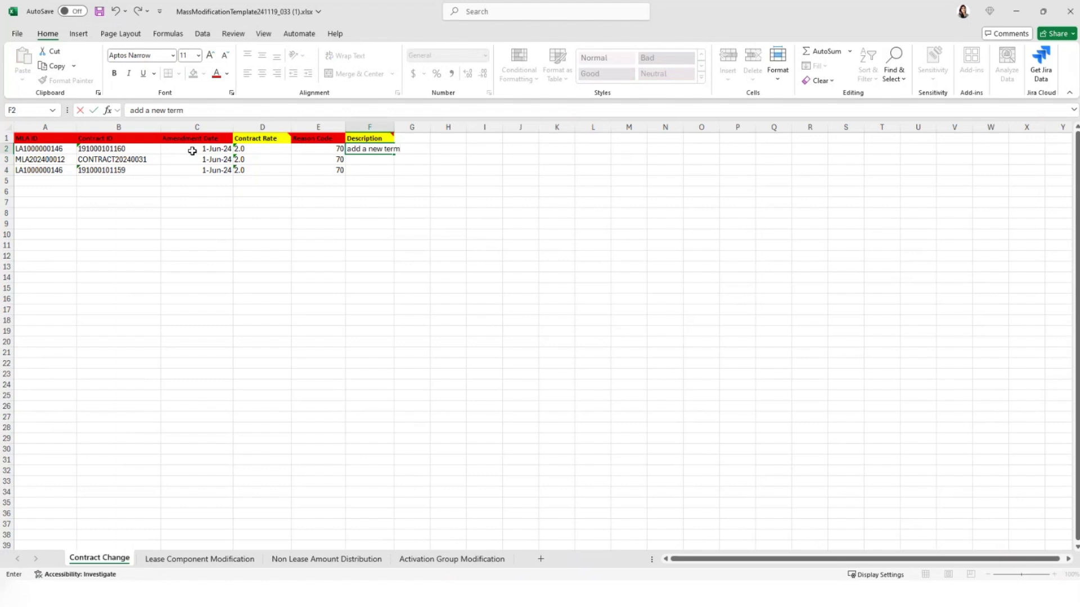
pyautogui.press('Return')
pyautogui.press('Up')
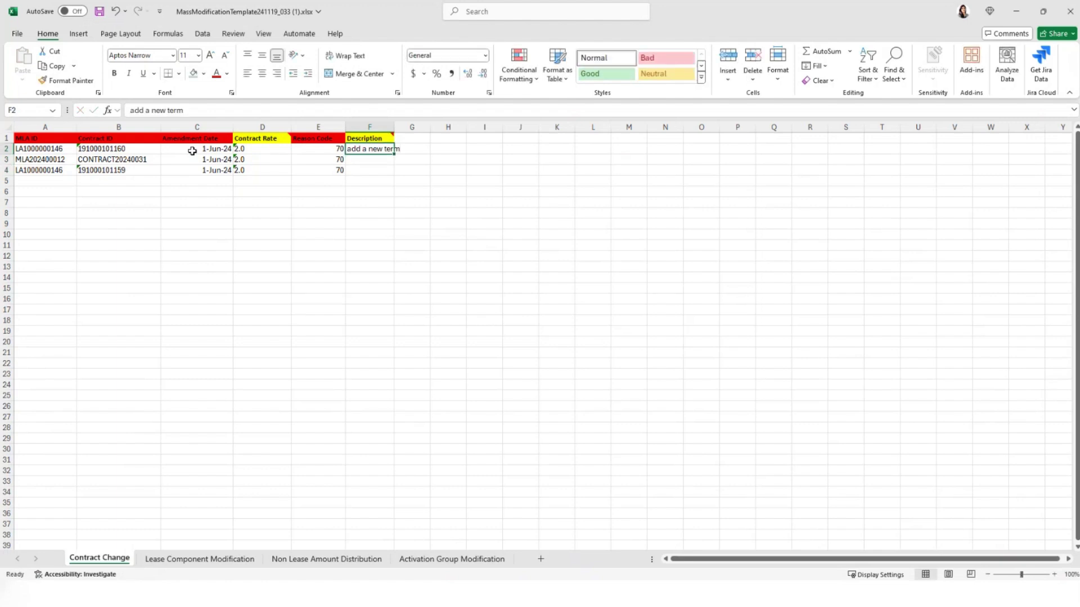
pyautogui.hotkey('ctrl', 'c')
pyautogui.press('Down')
pyautogui.hotkey('shift', 'Down')
pyautogui.hotkey('ctrl', 'v')
pyautogui.press('Return')
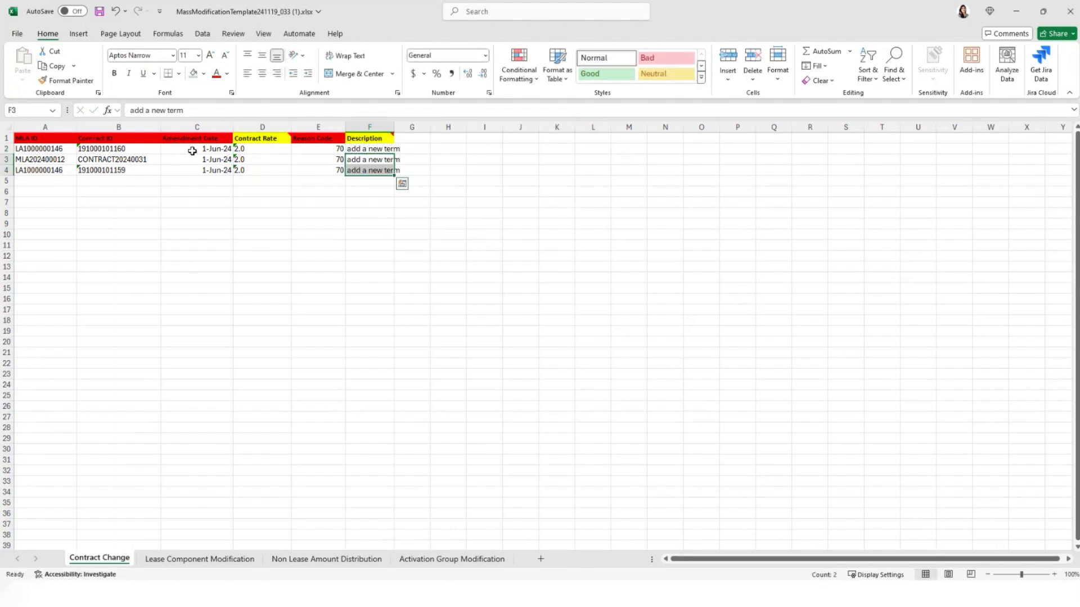
# - Set the Contract Rate of CONTRACT20240031 in D3 to 3, stored as text
pyautogui.press('Left')
pyautogui.press('Left')
pyautogui.press('Right')
pyautogui.press('Up')
pyautogui.press('Left')
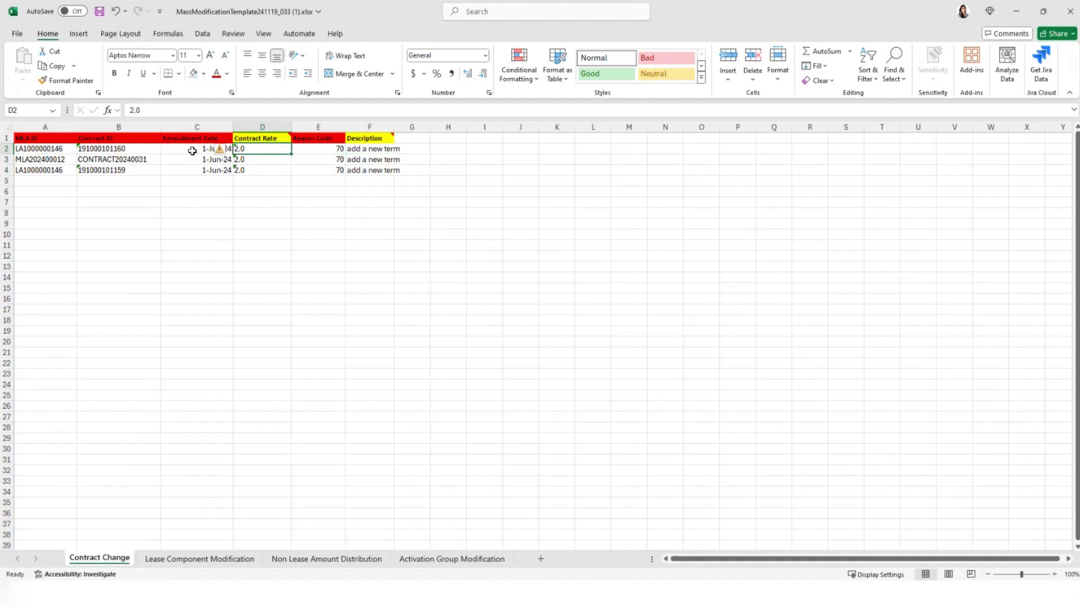
pyautogui.press('Up')
pyautogui.press('Down')
pyautogui.press('Down')
pyautogui.press('Down')
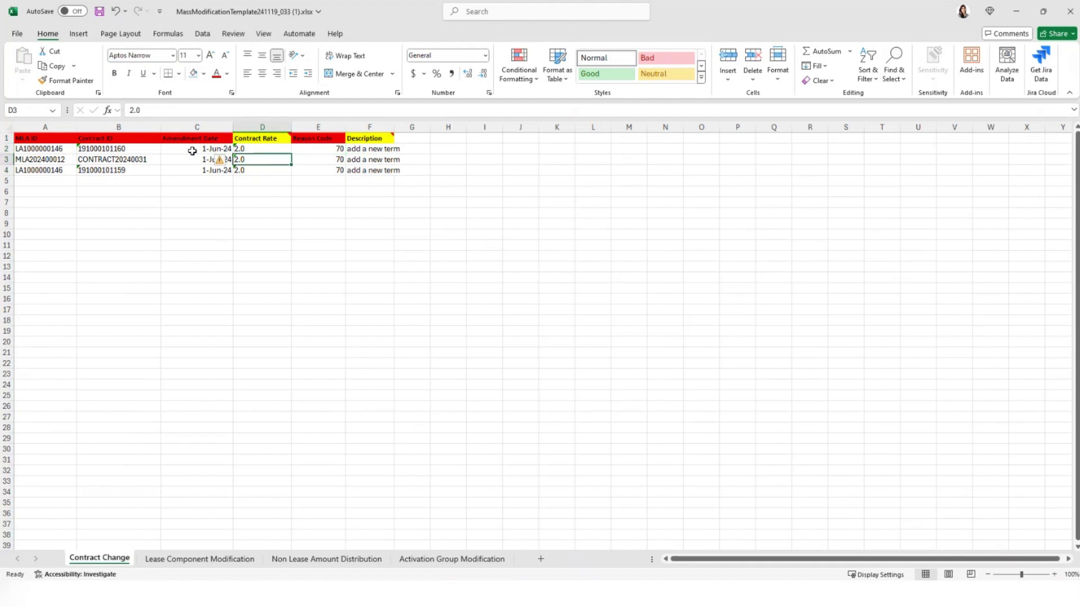
pyautogui.press('Up')
pyautogui.write('3')
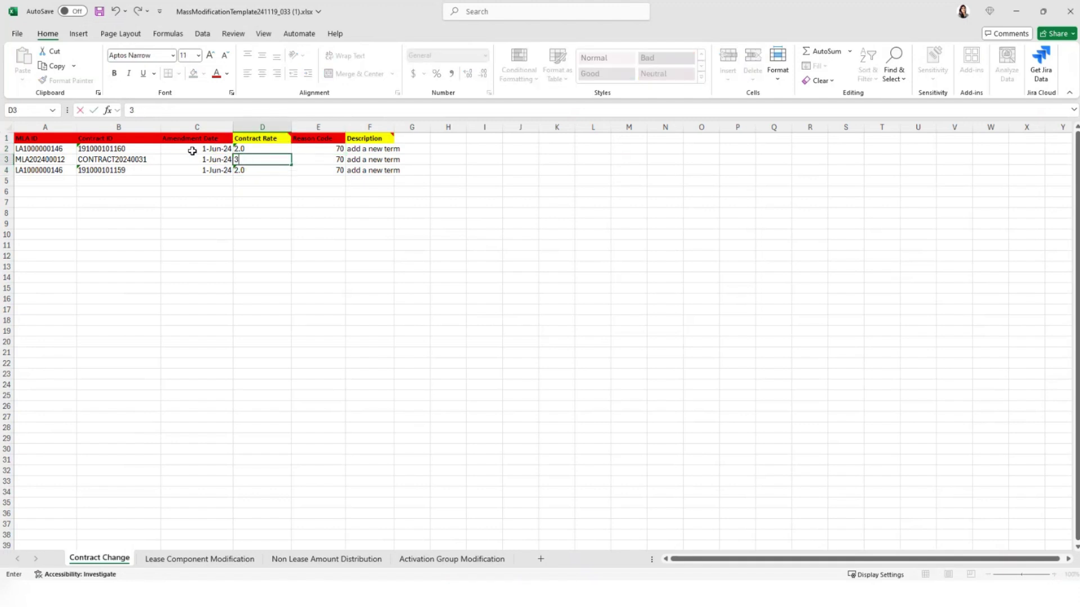
pyautogui.hotkey('ctrl', 'Return')
pyautogui.write("'3")
pyautogui.press('Return')
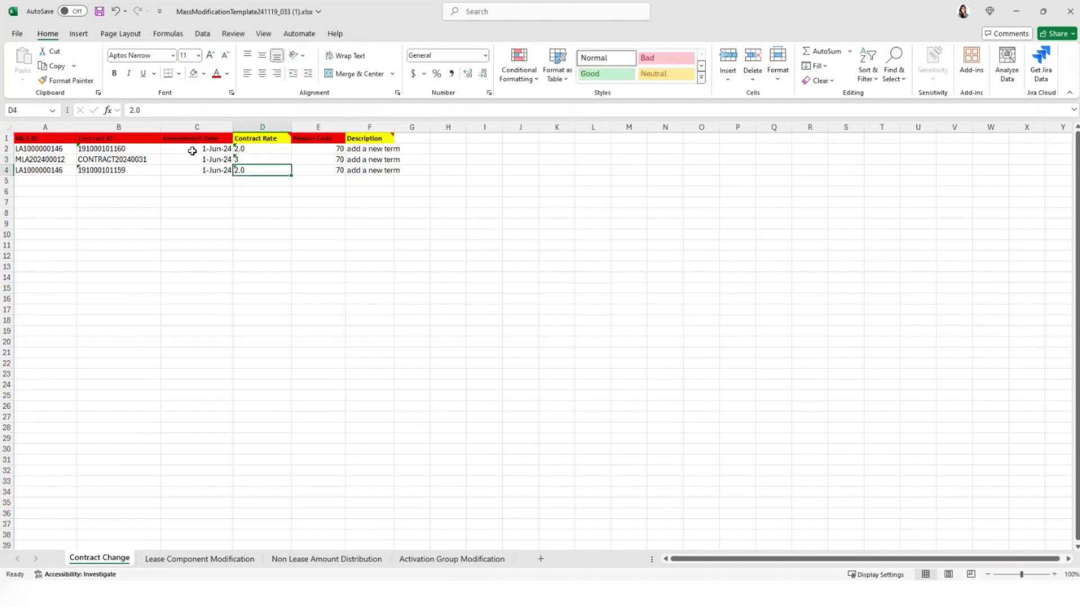
# - Open the Lease Component Modification sheet and review the component IDs, term object IDs and Category codes of the listed terms
pyautogui.press('Up')
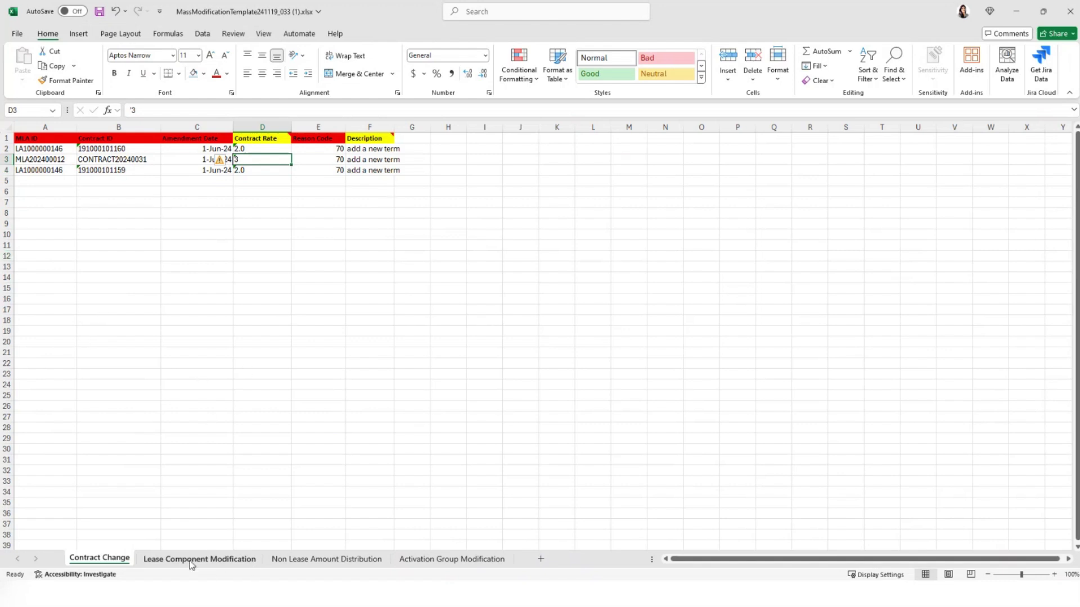
pyautogui.click(237, 560)
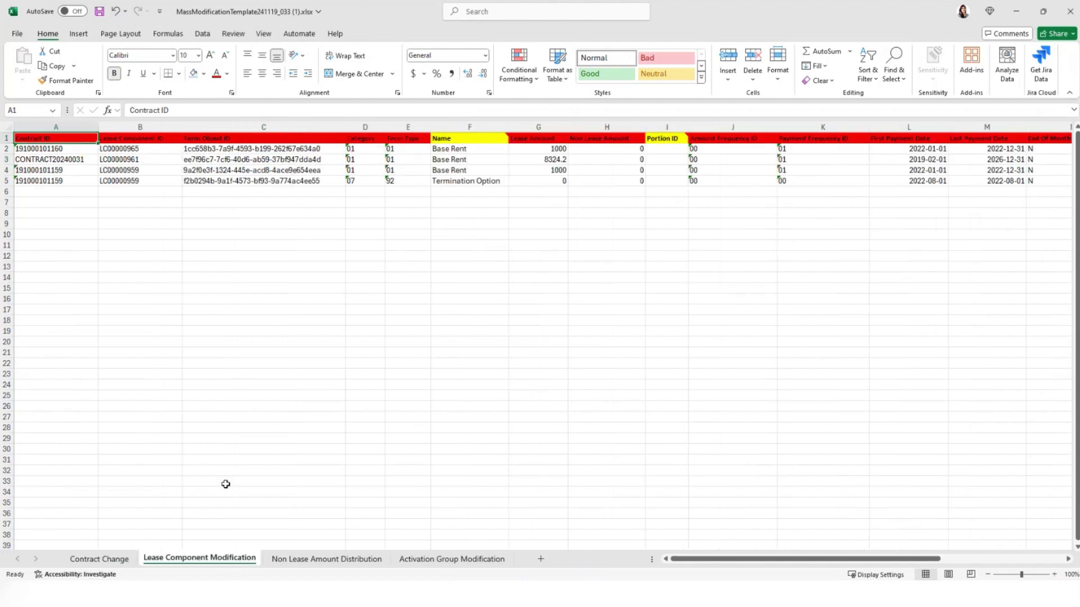
pyautogui.click(243, 309)
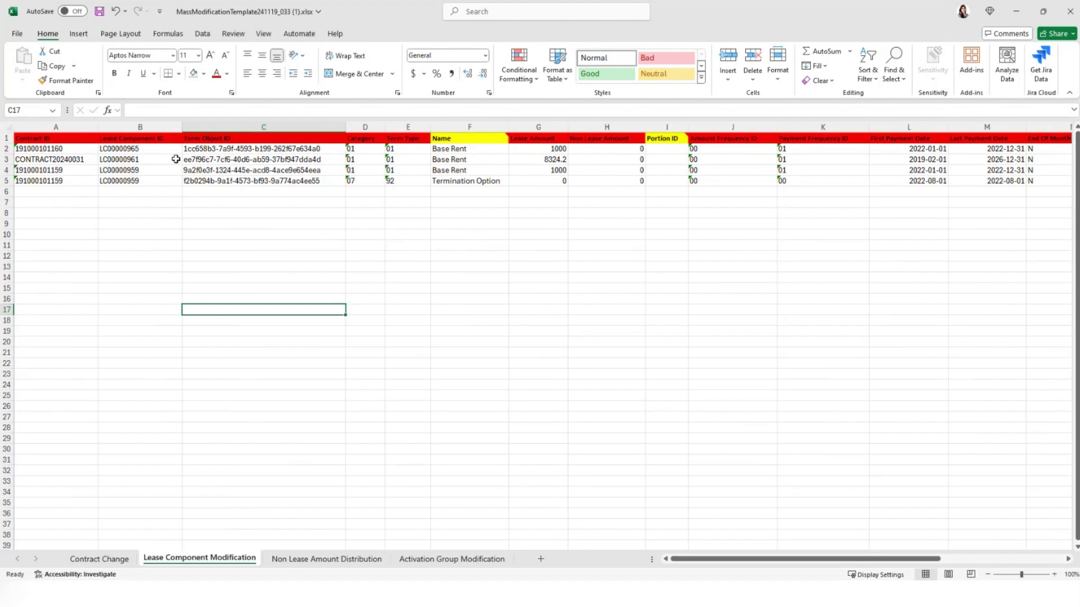
pyautogui.click(192, 169)
pyautogui.click(296, 150)
pyautogui.click(350, 150)
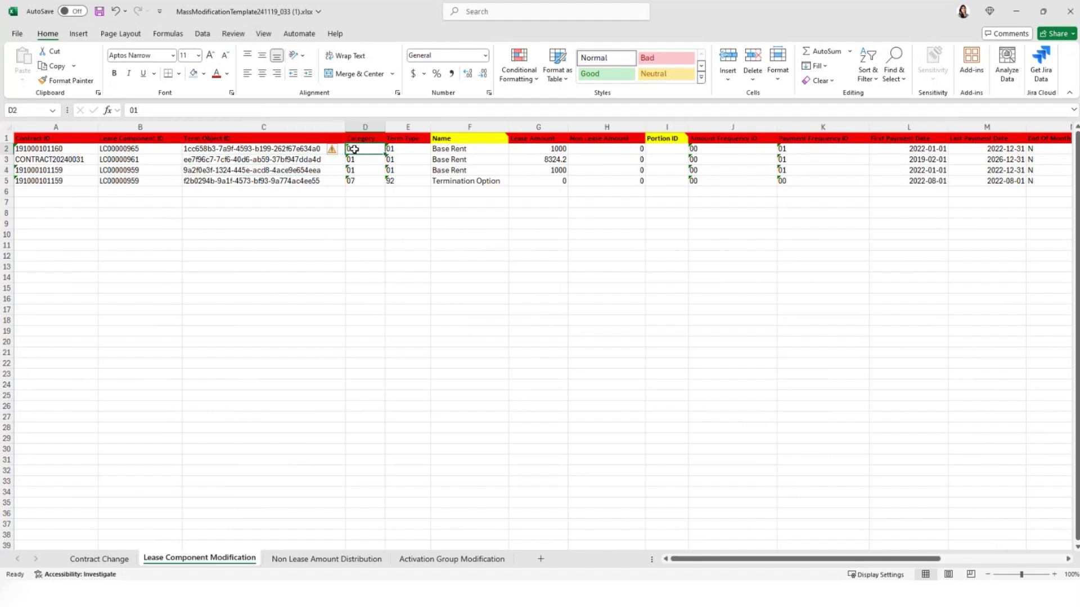
pyautogui.moveTo(370, 138)
pyautogui.click(5, 180)
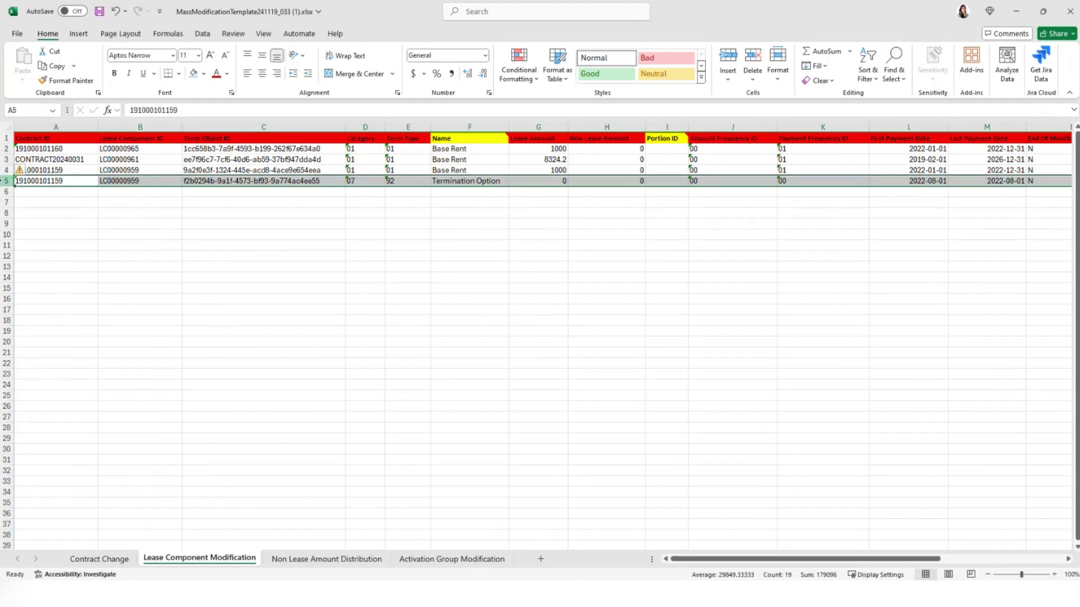
pyautogui.hotkey('ctrl', 'End')
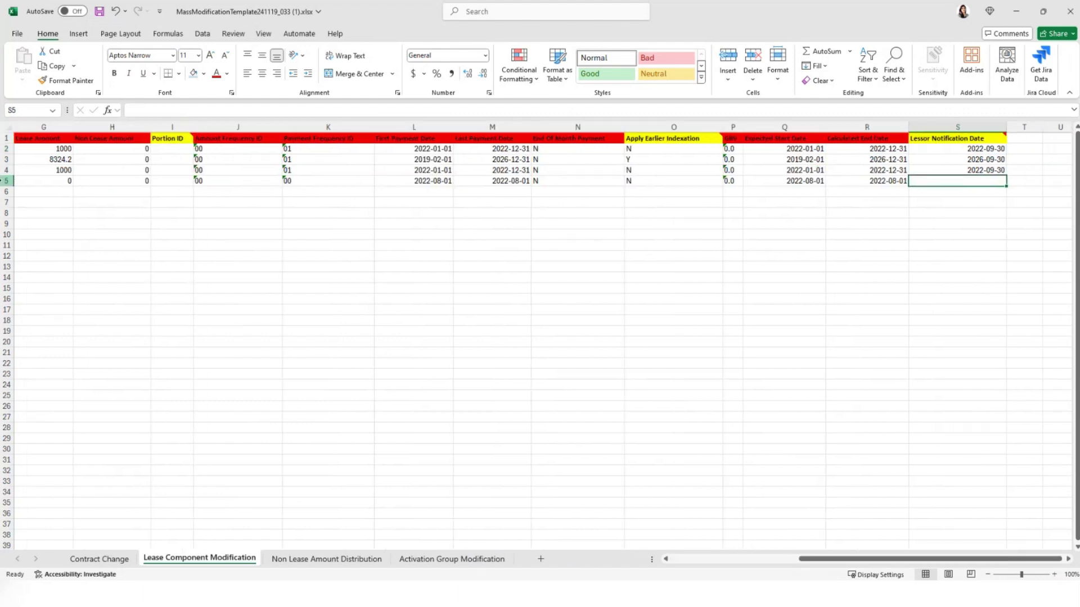
pyautogui.moveTo(869, 559); pyautogui.dragTo(675, 554)
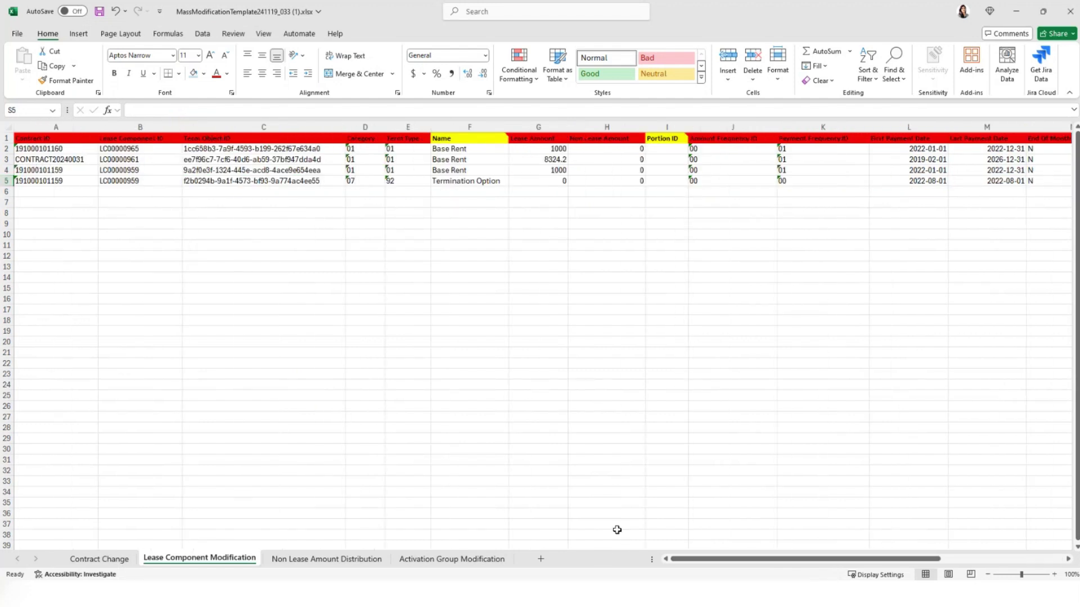
pyautogui.click(7, 180)
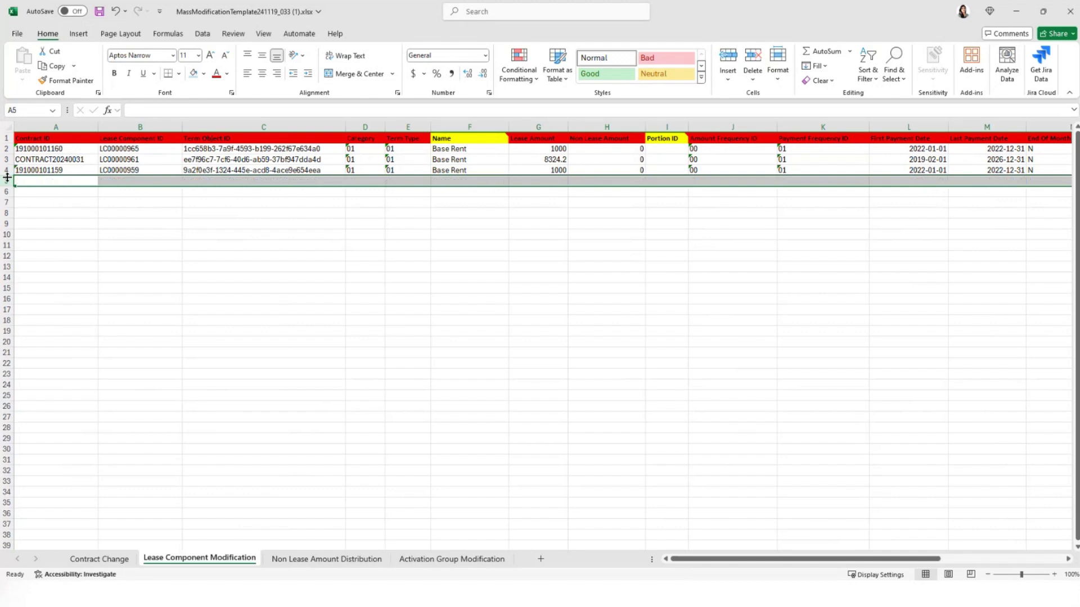
pyautogui.press('Delete')
# - Set the Category to 07, stored as text, for all three terms in D2:D4
pyautogui.click(172, 161)
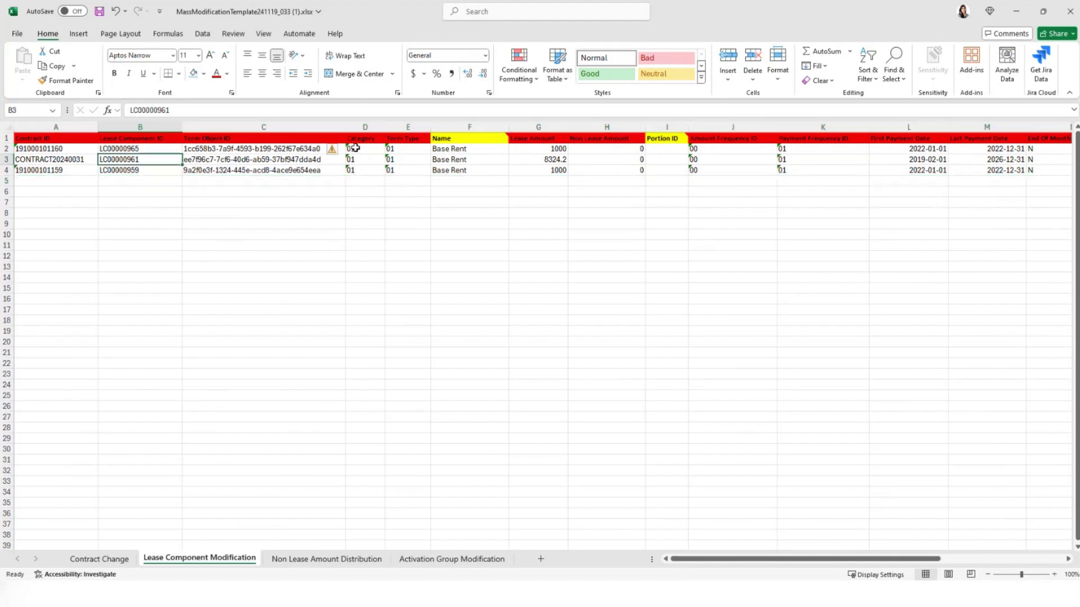
pyautogui.click(352, 148)
pyautogui.write("'0")
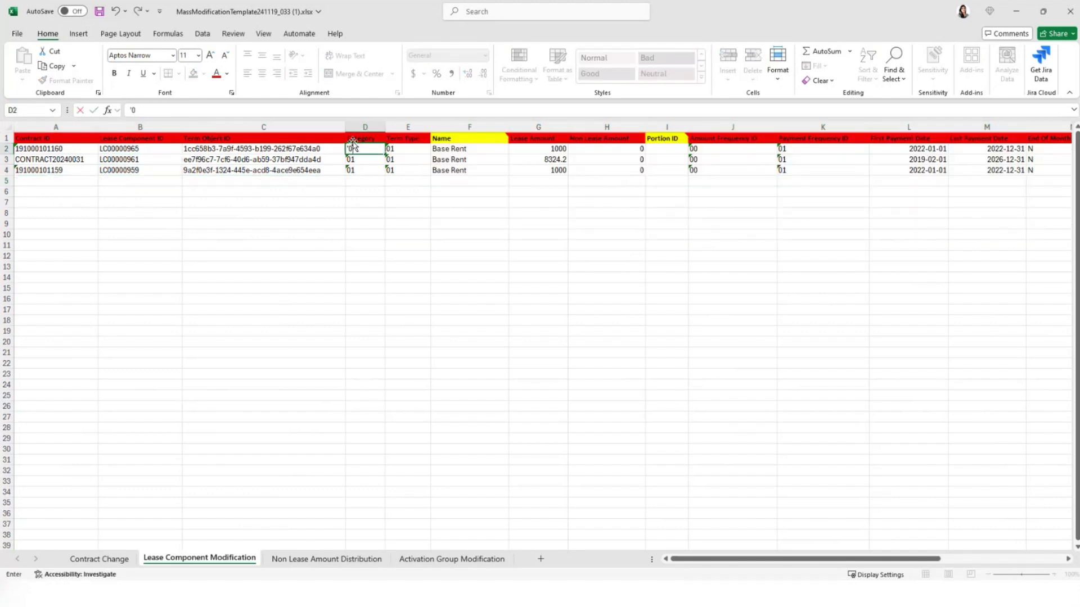
pyautogui.write('7')
pyautogui.hotkey('ctrl', 'Return')
pyautogui.hotkey('shift', 'Down')
pyautogui.hotkey('ctrl', 'c')
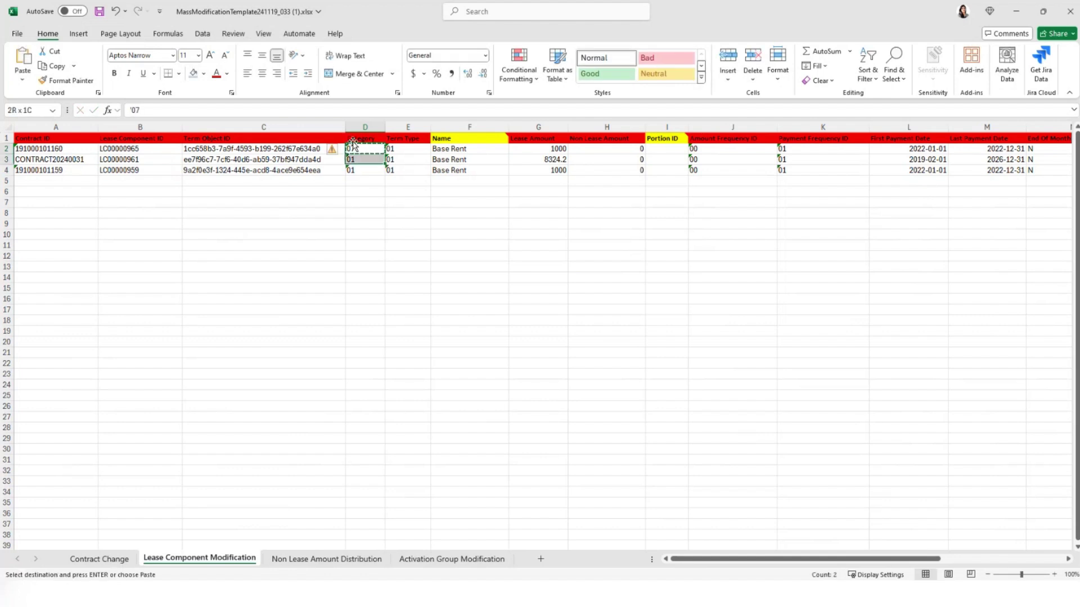
pyautogui.hotkey('shift', 'Down')
pyautogui.press('Return')
# - Set the Term Type to 92, stored as text, for all three terms in E2:E4
pyautogui.press('Right')
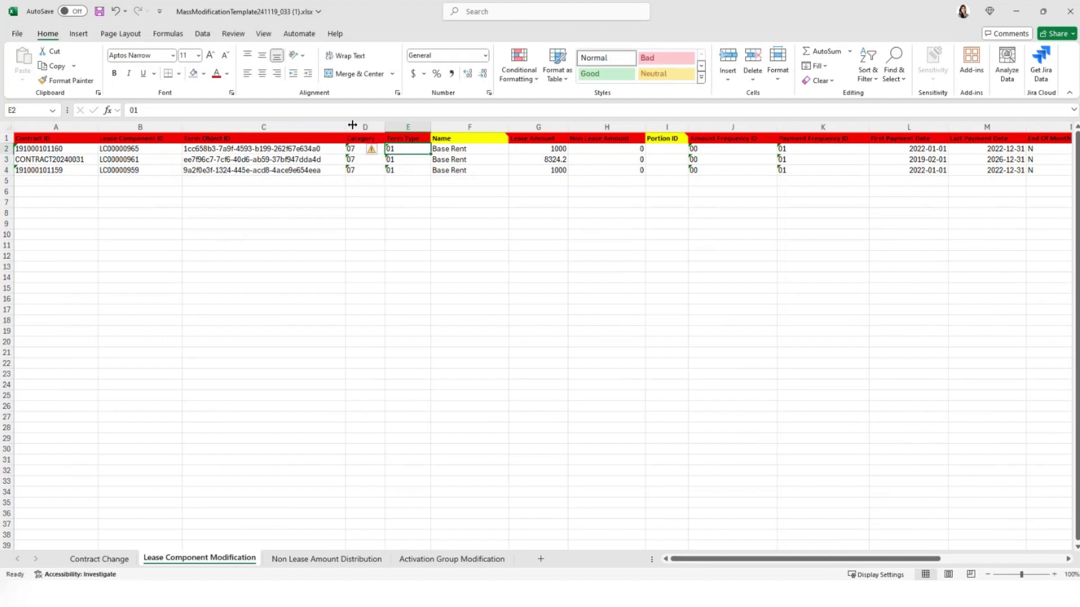
pyautogui.moveTo(421, 136)
pyautogui.write("'92")
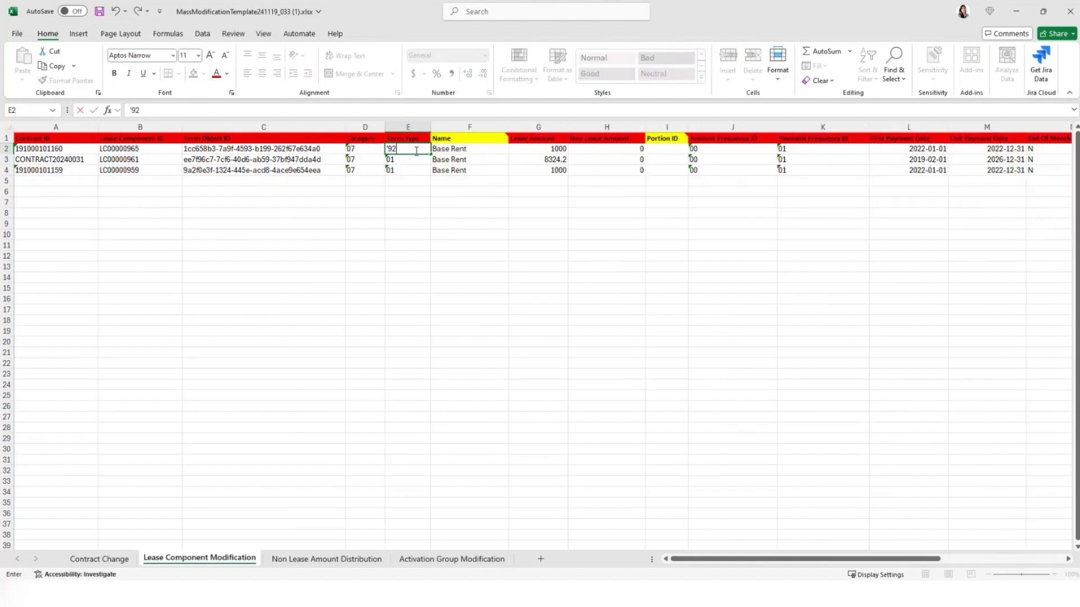
pyautogui.press('Return')
pyautogui.moveTo(416, 150); pyautogui.dragTo(416, 160)
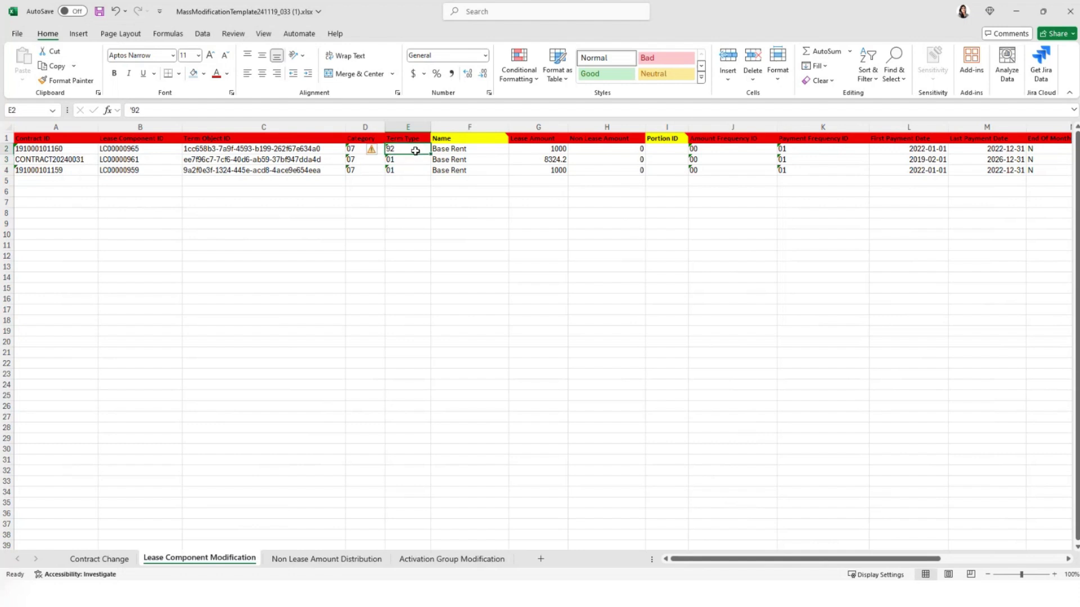
pyautogui.hotkey('ctrl', 'c')
pyautogui.hotkey('shift', 'Down')
pyautogui.press('Return')
# - Replace the Name of all three terms in F2:F4 with "Termination"
pyautogui.press('Right')
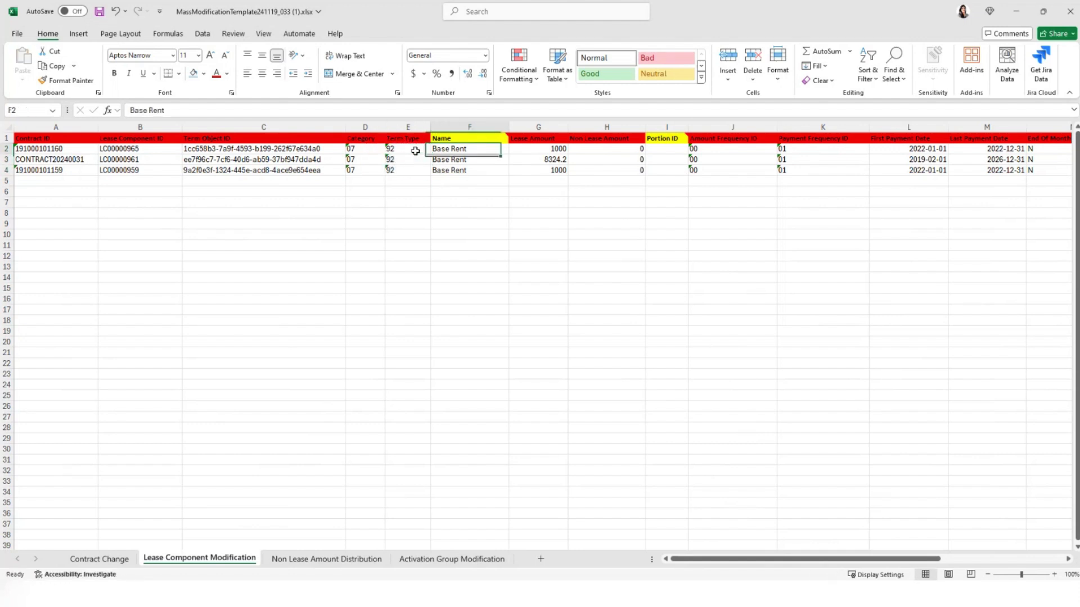
pyautogui.hotkey('shift', 'Down')
pyautogui.hotkey('shift', 'Down')
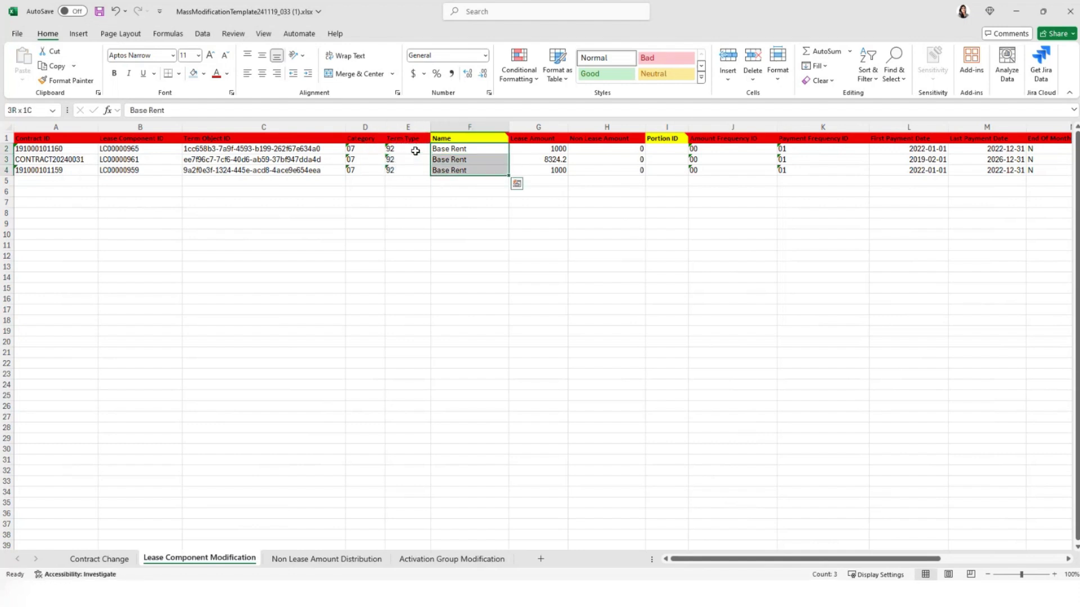
pyautogui.press('Delete')
pyautogui.press('Up')
pyautogui.press('Down')
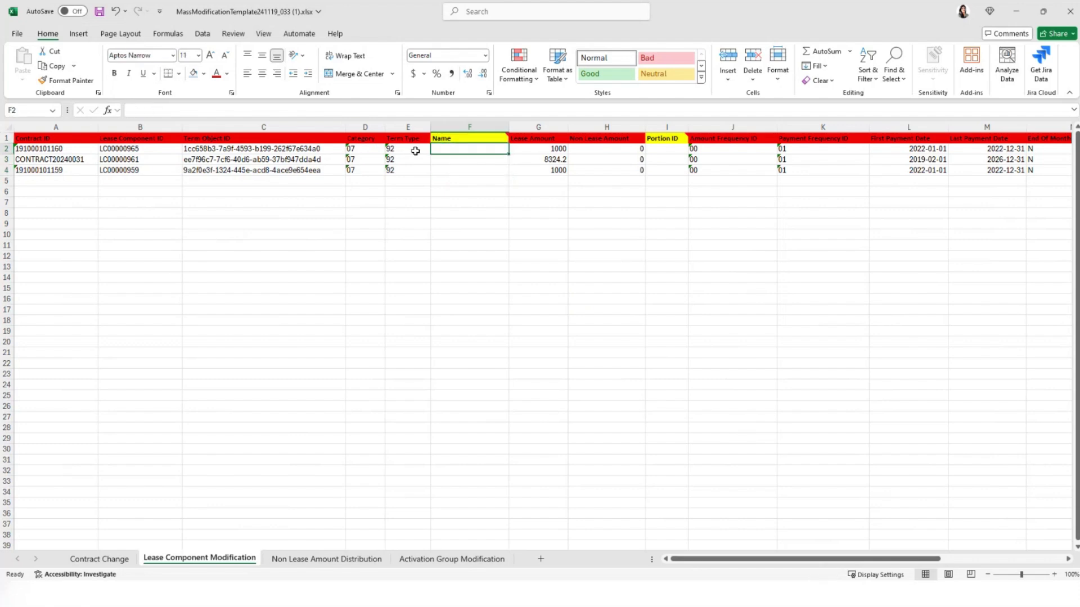
pyautogui.write('Termination')
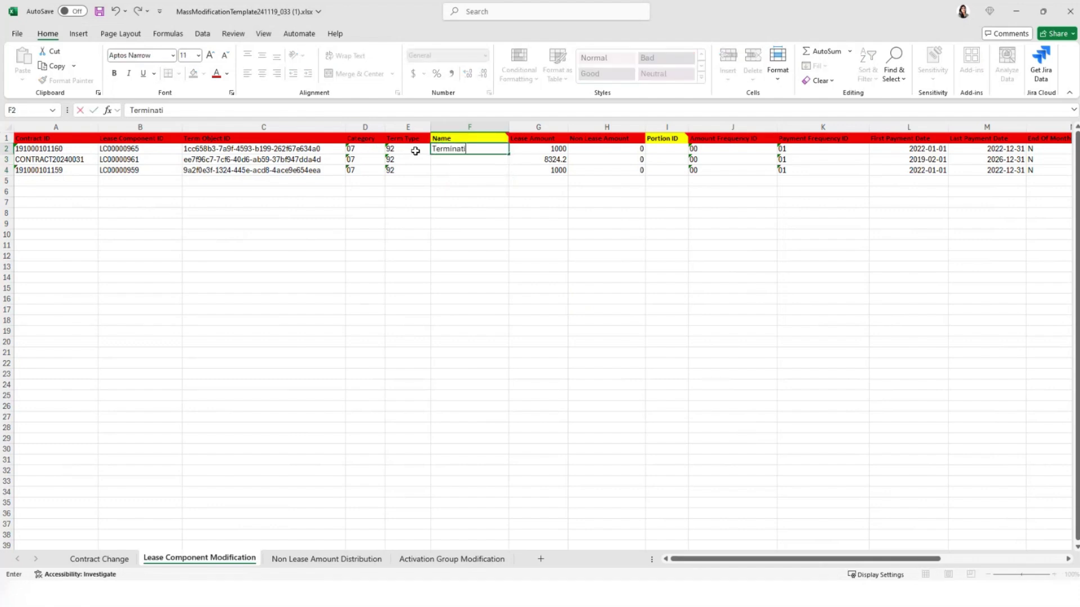
pyautogui.press('Return')
pyautogui.press('Up')
pyautogui.hotkey('shift', 'Down')
pyautogui.hotkey('shift', 'Down')
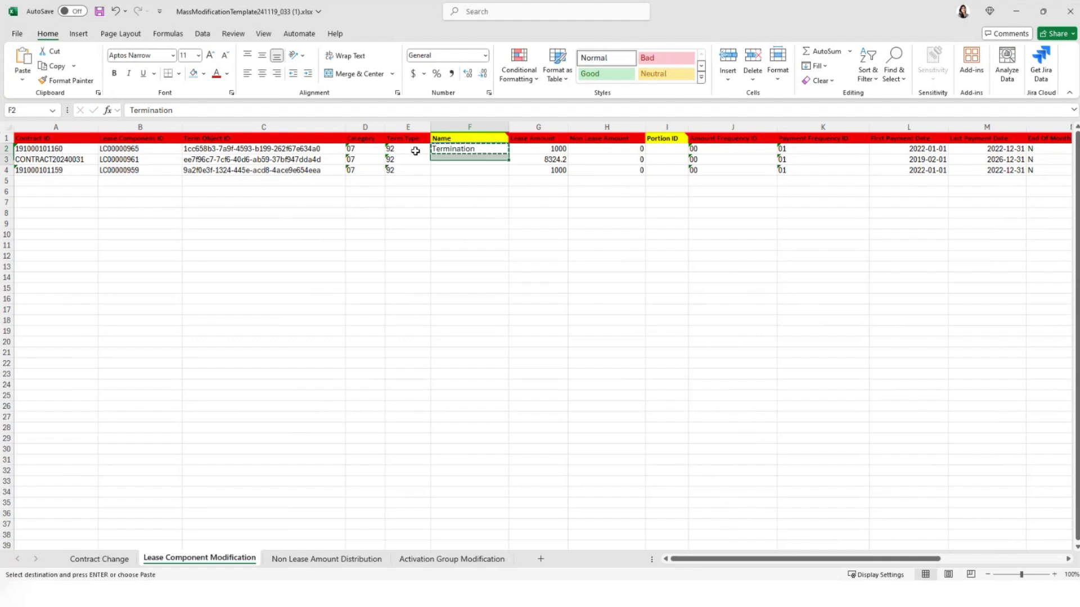
pyautogui.hotkey('ctrl', 'd')
# - Replace the Lease Amounts with 0 for the first and third contracts and 10,000 for CONTRACT20240031
pyautogui.press('Right')
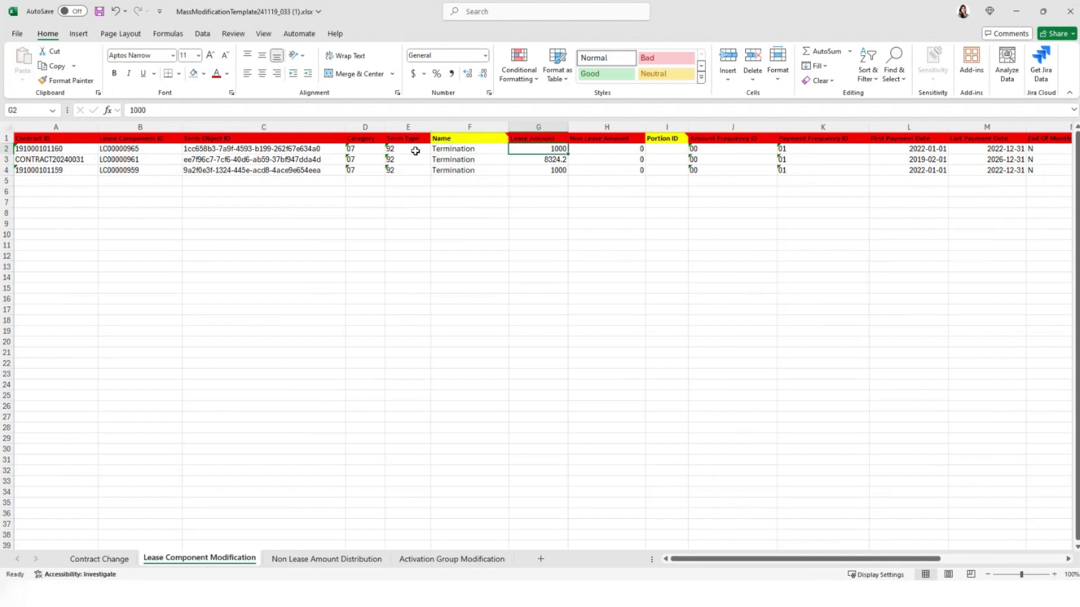
pyautogui.hotkey('shift', 'Down')
pyautogui.hotkey('shift', 'Down')
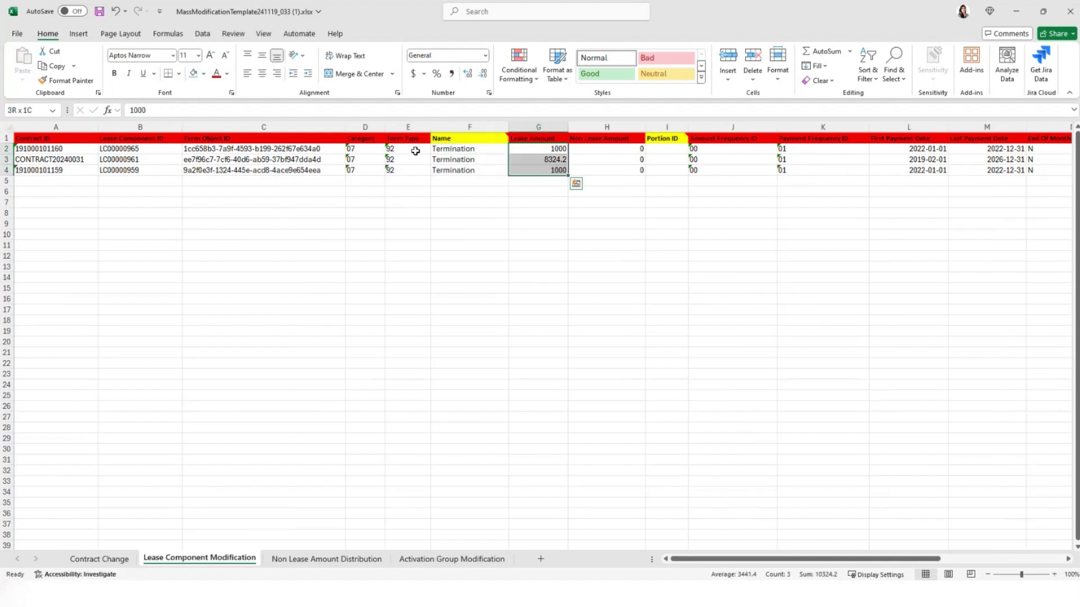
pyautogui.press('Delete')
pyautogui.hotkey('shift', 'Up')
pyautogui.hotkey('shift', 'Up')
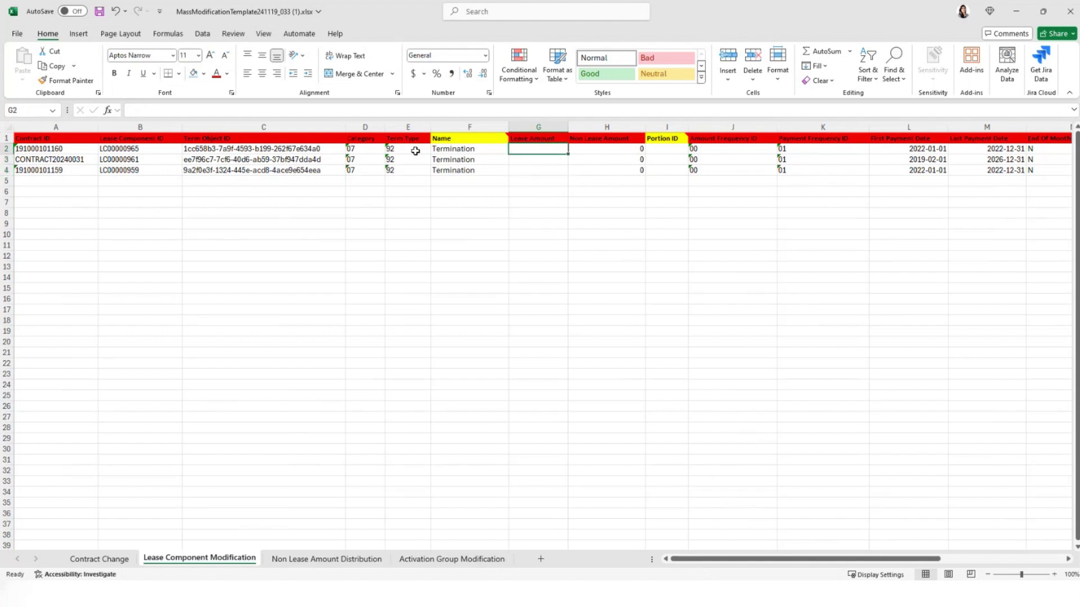
pyautogui.write('0')
pyautogui.press('Return')
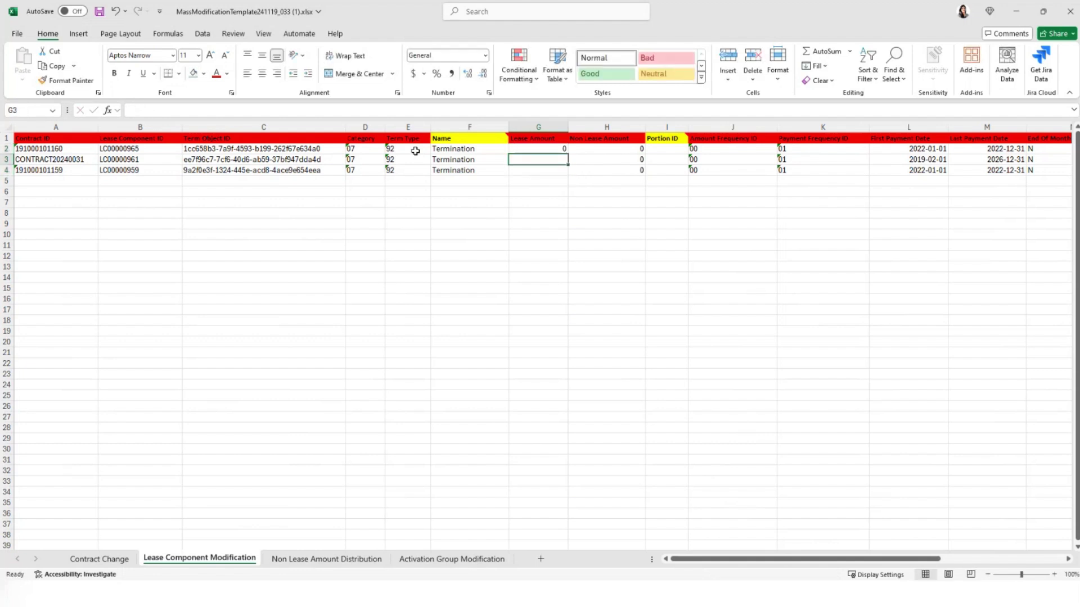
pyautogui.write('10,00')
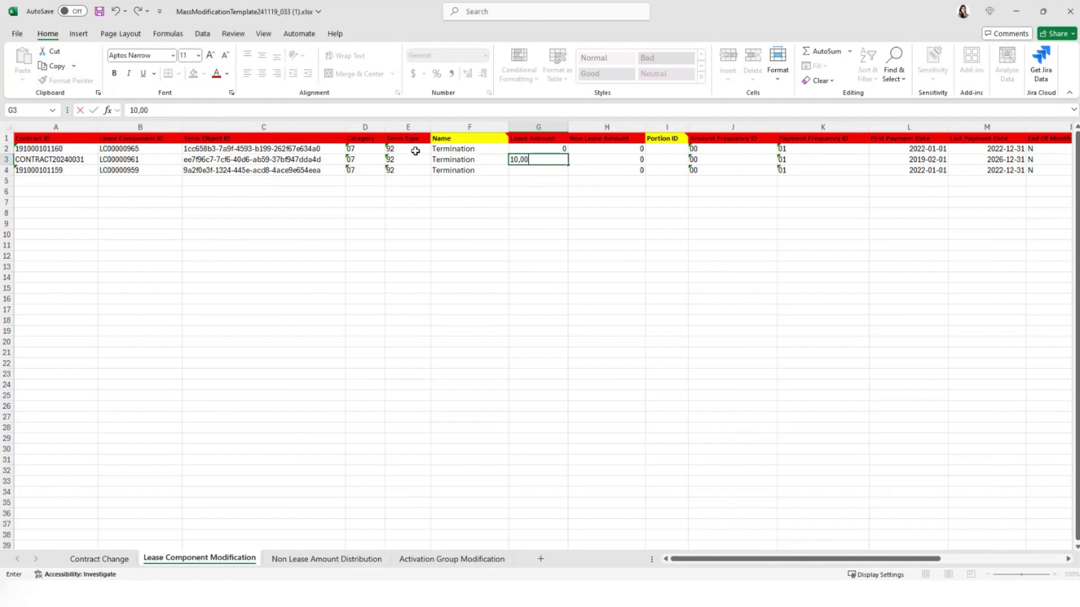
pyautogui.write('0')
pyautogui.press('Return')
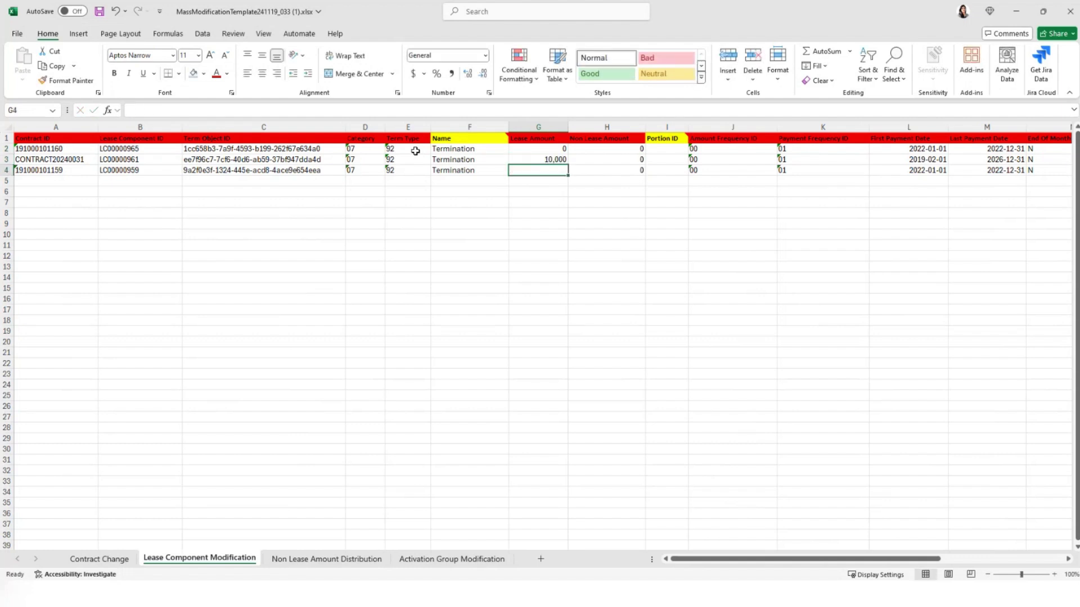
pyautogui.write('0')
pyautogui.press('Tab')
# - Review the remaining columns of the three terms, from Non Lease Amount through the payment, start and end dates
pyautogui.press('Up')
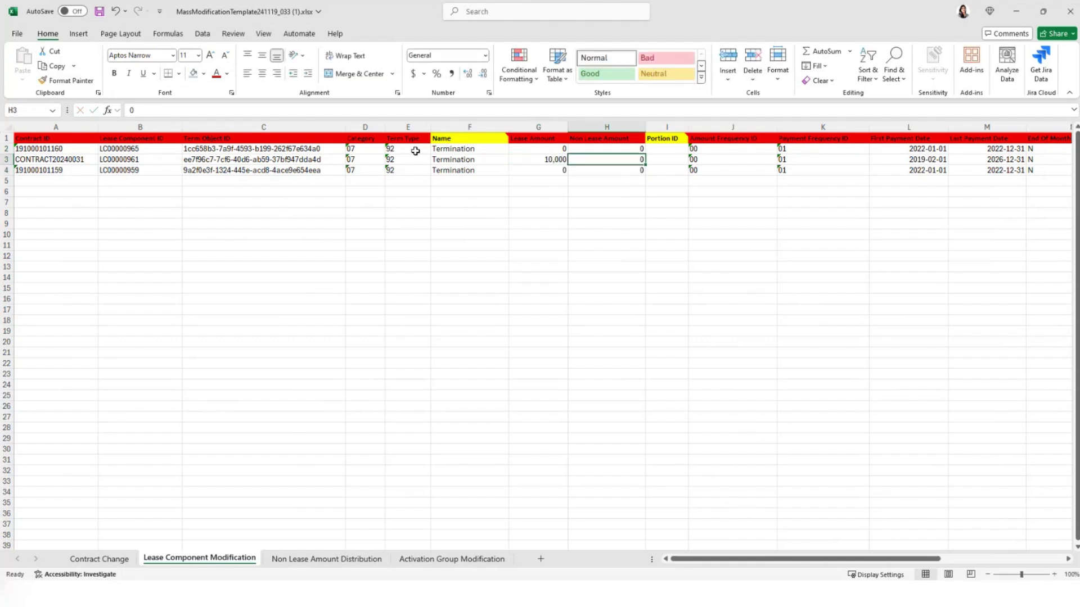
pyautogui.press('Right')
pyautogui.press('Right')
pyautogui.press('Right')
pyautogui.press('Right')
pyautogui.press('Right')
pyautogui.press('Left')
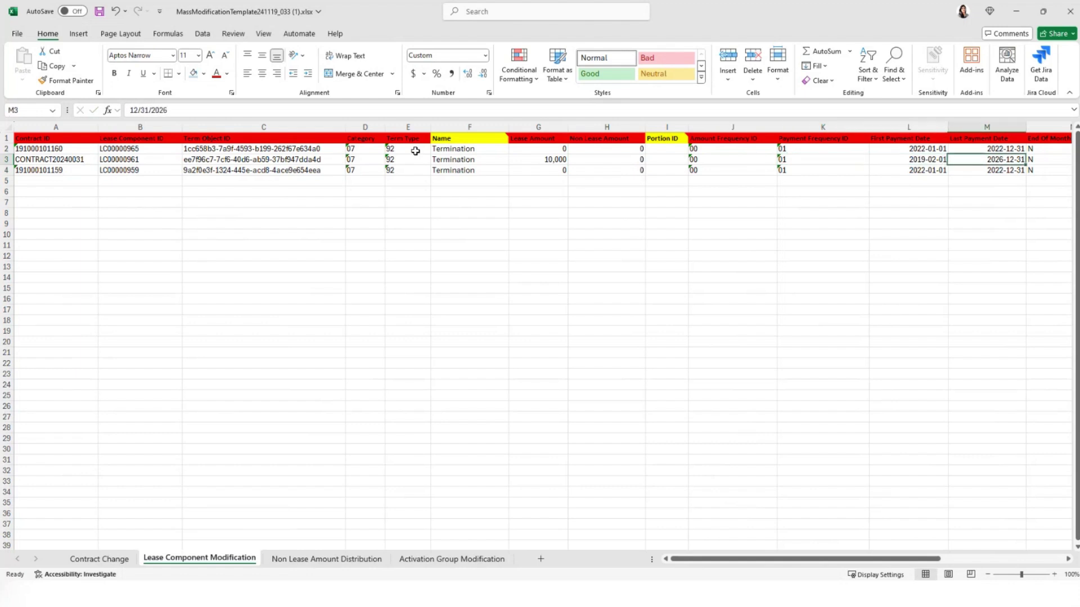
pyautogui.press('Up')
pyautogui.press('Right')
pyautogui.press('Right')
pyautogui.press('Right')
pyautogui.press('Right')
pyautogui.press('Right')
pyautogui.press('Right')
pyautogui.press('Right')
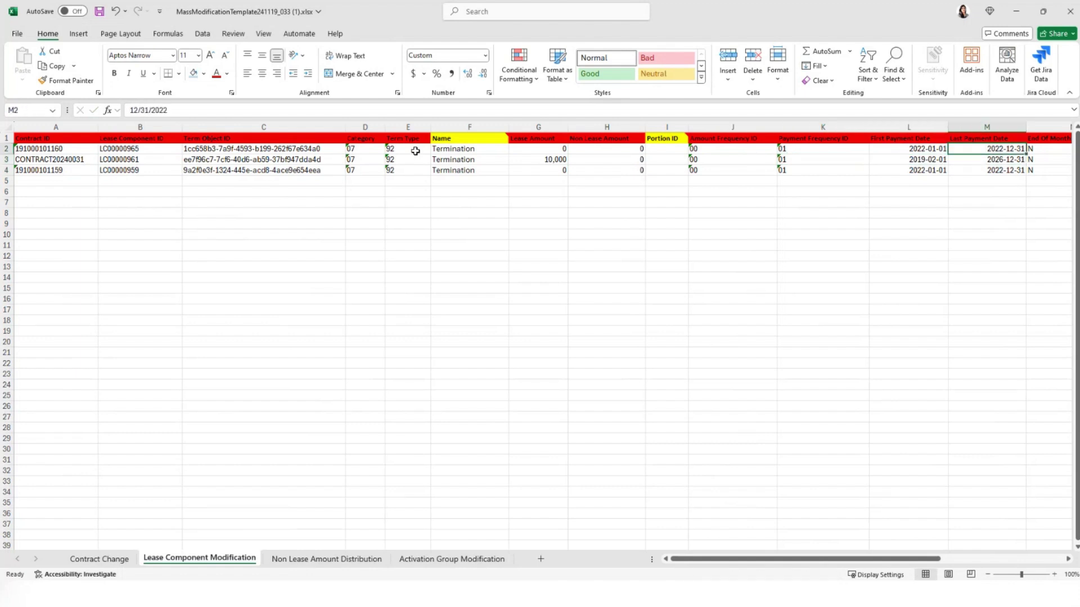
pyautogui.press('Left')
pyautogui.press('Left')
pyautogui.press('Left')
pyautogui.press('Left')
pyautogui.press('Left')
pyautogui.press('Left')
pyautogui.press('Left')
pyautogui.press('Left')
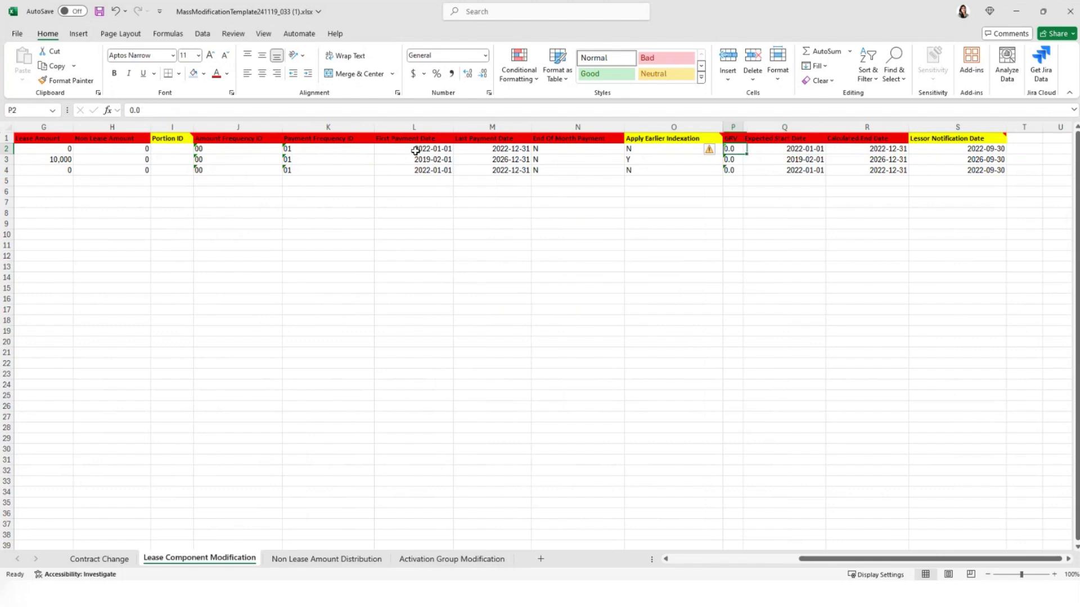
# - Set the First Payment Date in L2 to 2024-01-06 and copy it to the other two terms
pyautogui.press('Right')
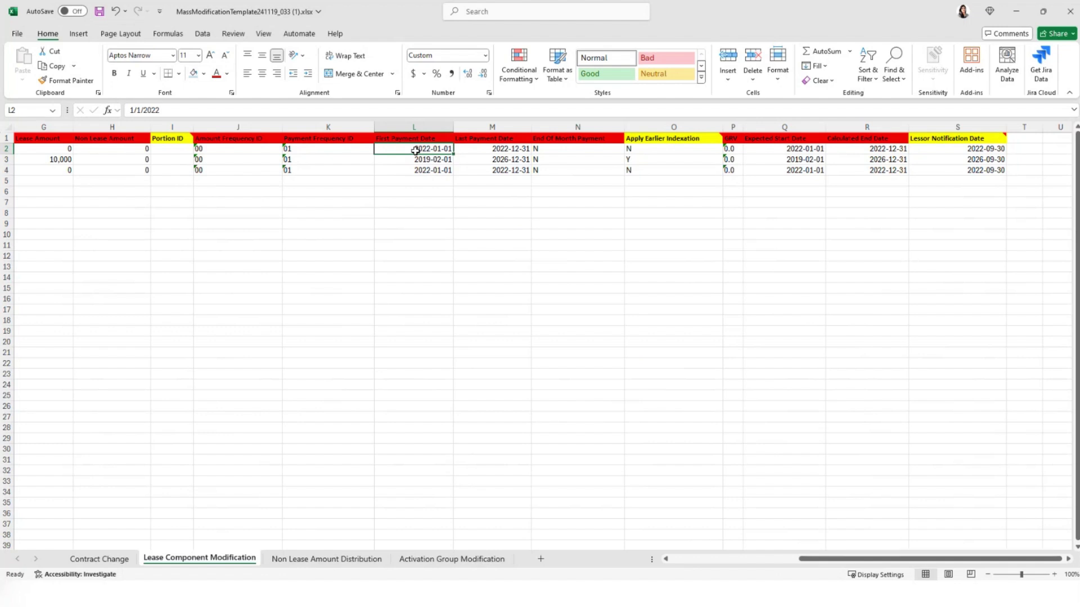
pyautogui.write('01-')
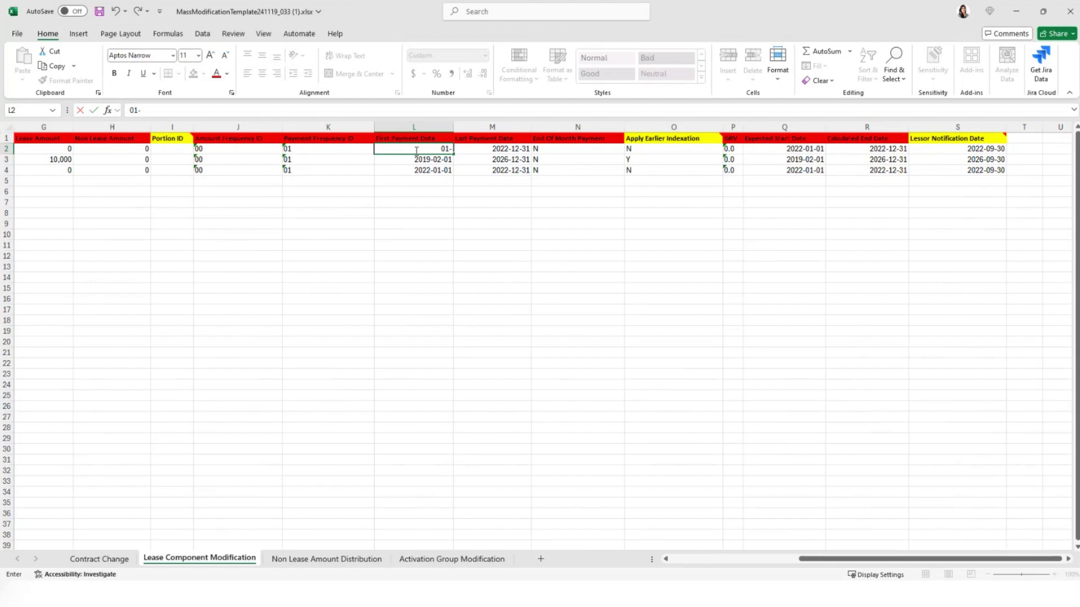
pyautogui.write('06-2024')
pyautogui.click(416, 149)
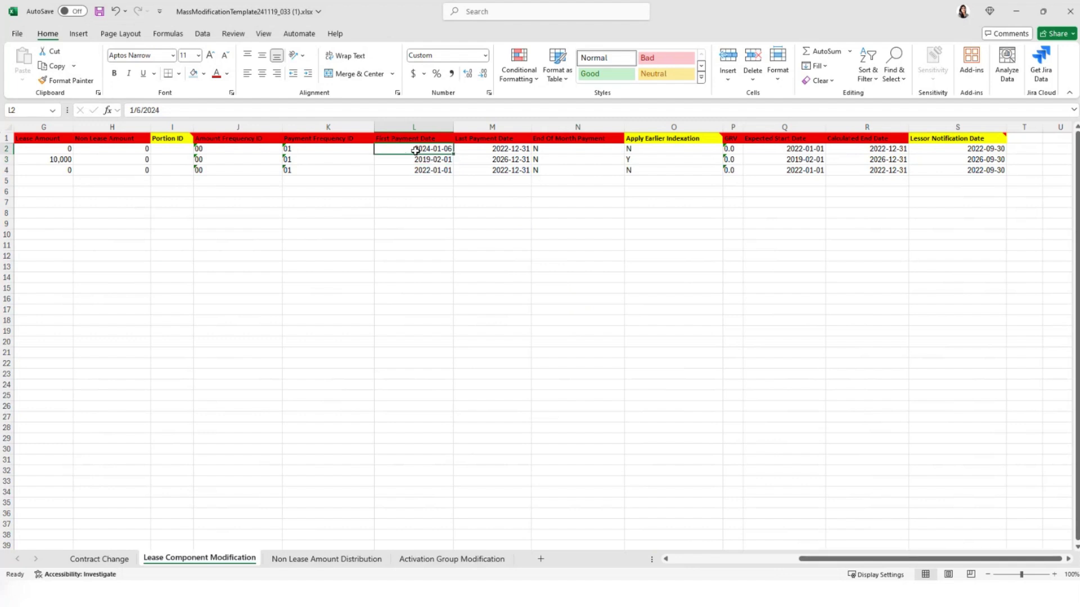
pyautogui.hotkey('ctrl', 'c')
pyautogui.hotkey('shift', 'Down')
pyautogui.hotkey('shift', 'Down')
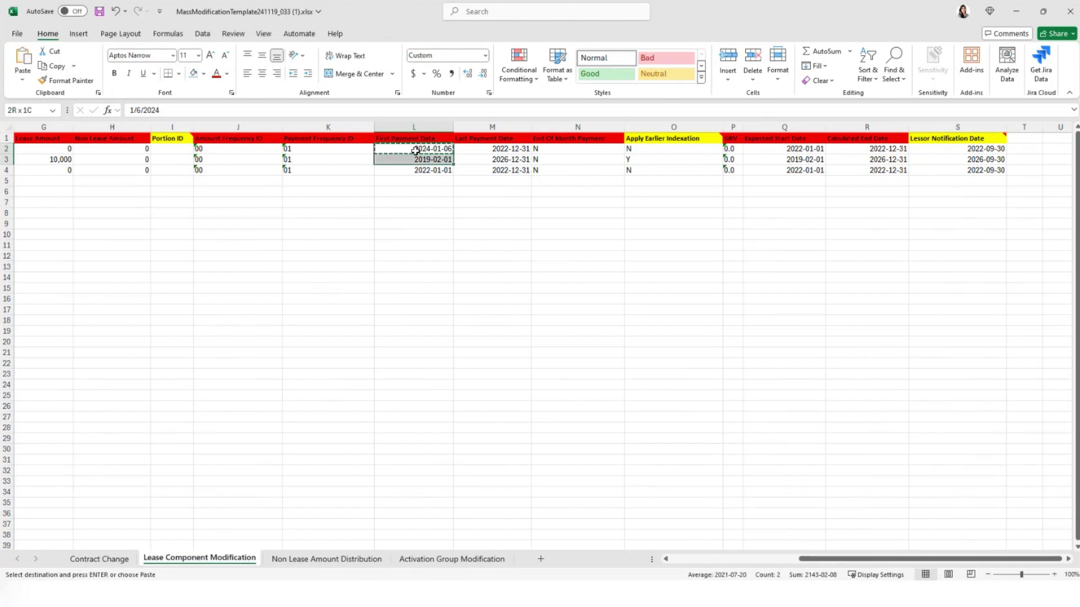
pyautogui.hotkey('ctrl', 'v')
# - Copy the three First Payment Dates into the Last Payment Date cells M2:M4
pyautogui.click(416, 150)
pyautogui.press('Down')
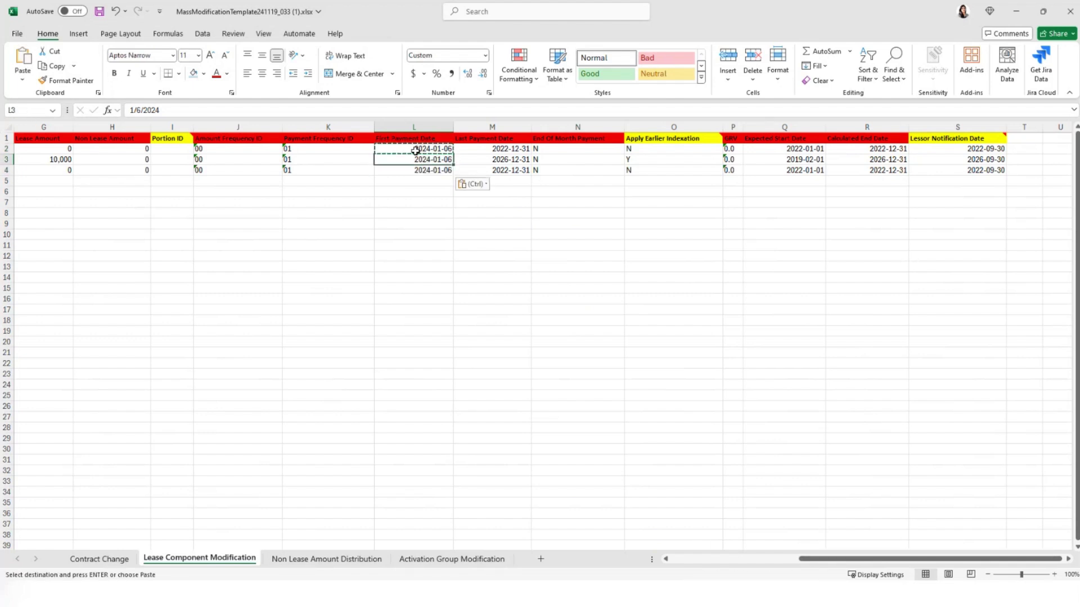
pyautogui.press('Up')
pyautogui.hotkey('shift', 'Down')
pyautogui.hotkey('shift', 'Down')
pyautogui.hotkey('ctrl', 'c')
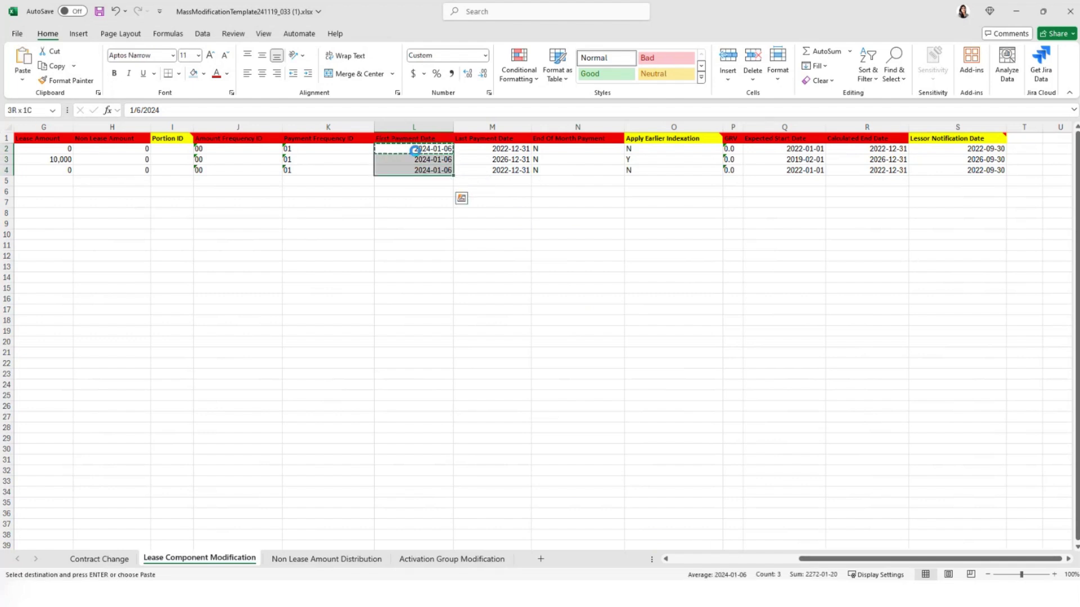
pyautogui.press('Right')
pyautogui.hotkey('ctrl', 'v')
# - Fill the Expected Start Date and Calculated End Date of all three terms, Q2:R4, with the copied 2024-01-06 dates
pyautogui.press('Right')
pyautogui.press('Right')
pyautogui.press('Right')
pyautogui.press('Right')
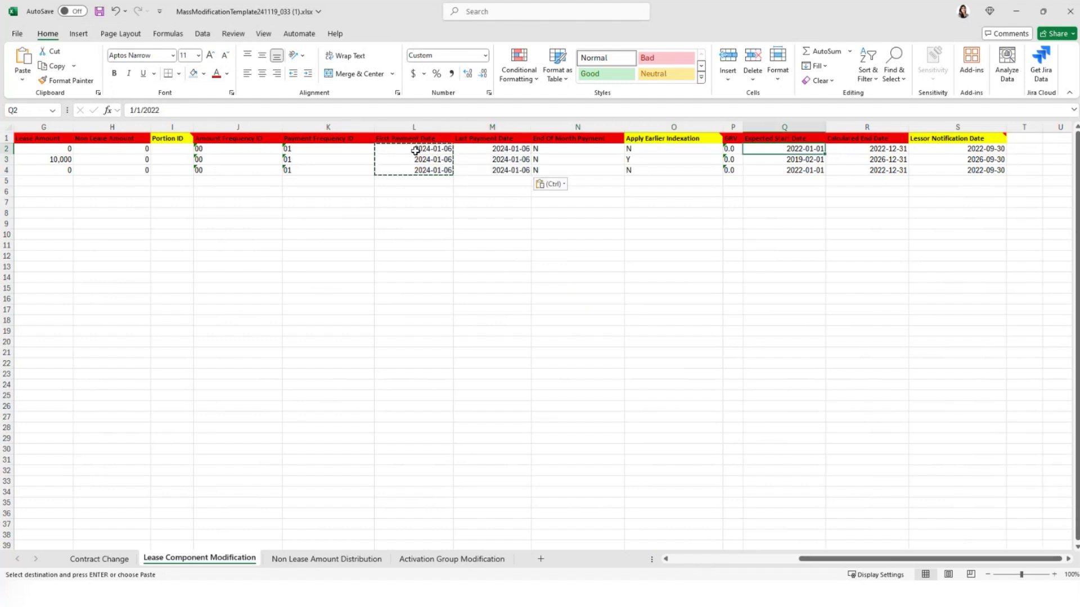
pyautogui.hotkey('shift', 'Down')
pyautogui.hotkey('shift', 'Down')
pyautogui.hotkey('shift', 'Right')
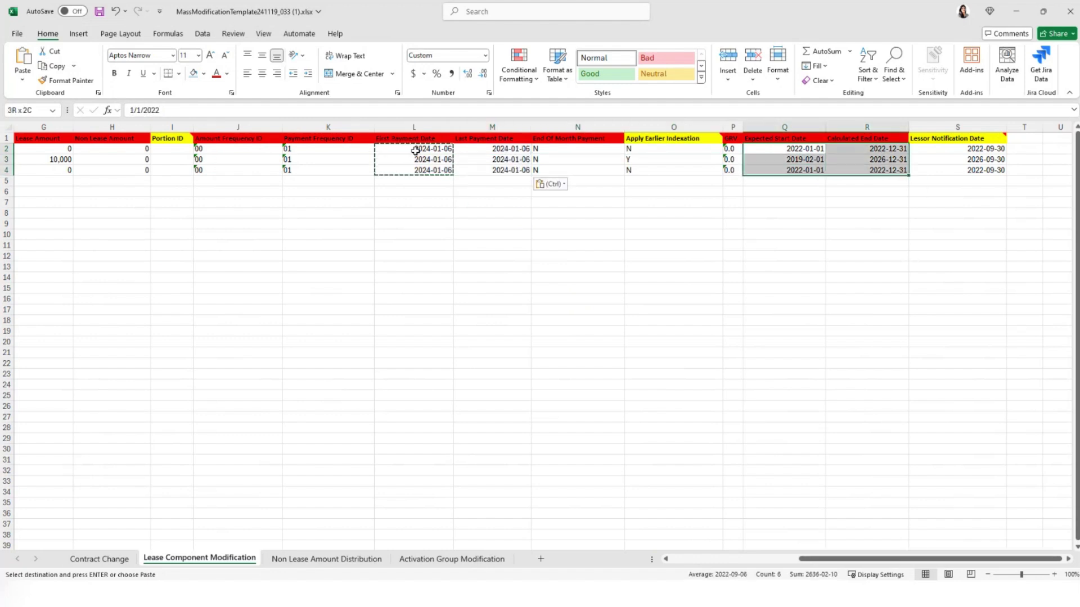
pyautogui.hotkey('ctrl', 'v')
pyautogui.press('Down')
pyautogui.press('Down')
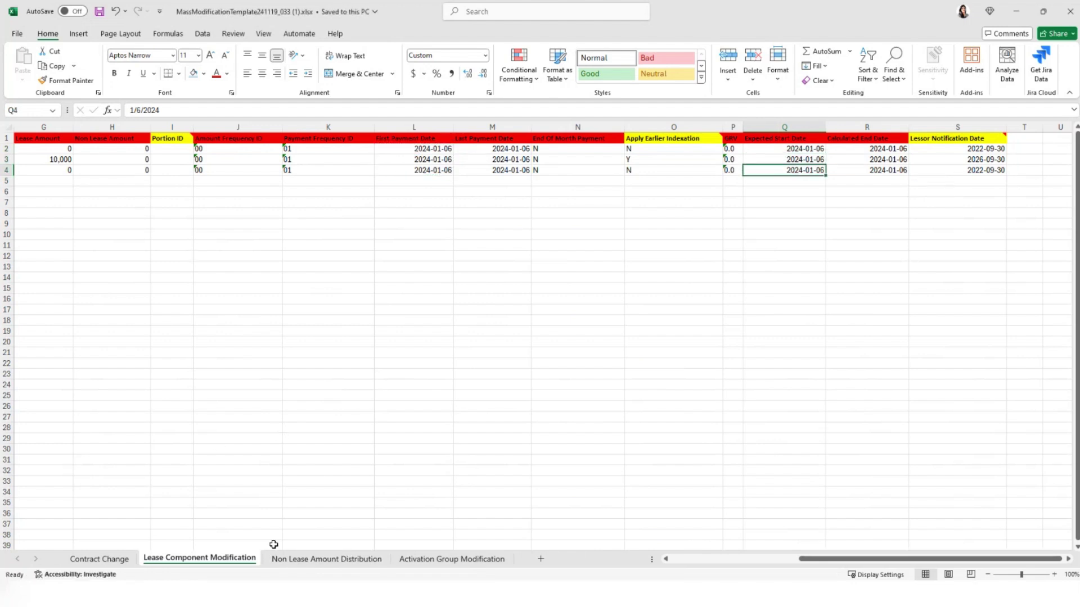
# - Review the Non Lease Amount Distribution sheet and the Activation Group Modification sheet
pyautogui.click(309, 560)
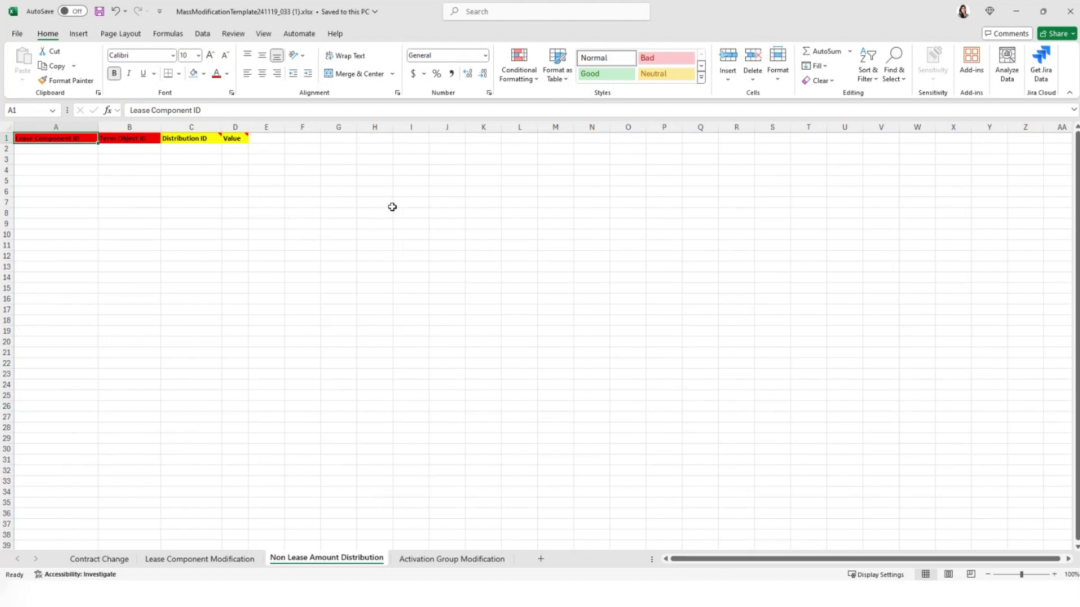
pyautogui.click(84, 148)
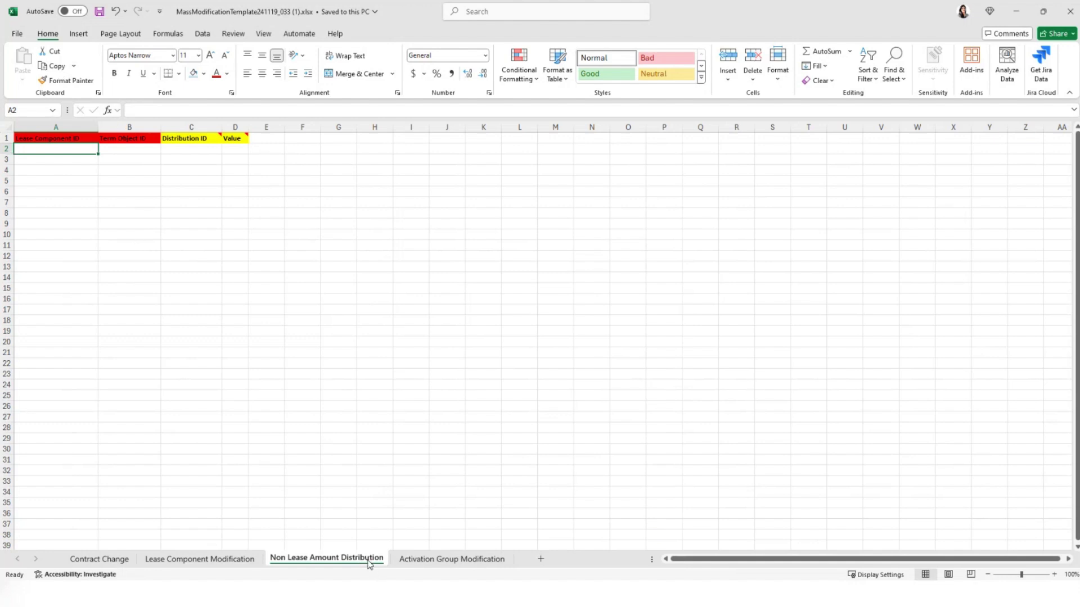
pyautogui.click(444, 503)
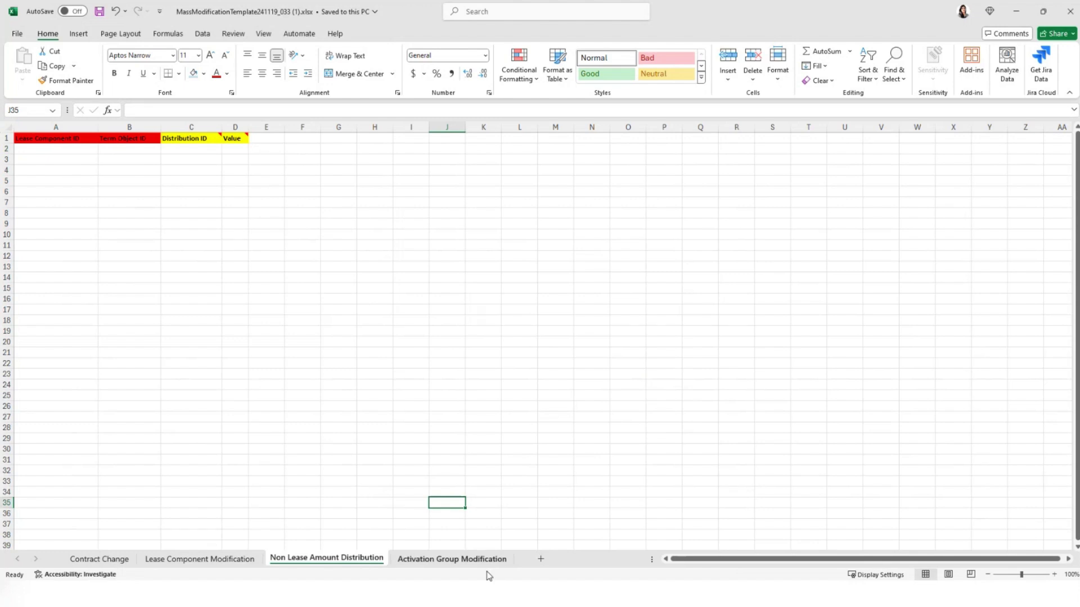
pyautogui.click(446, 562)
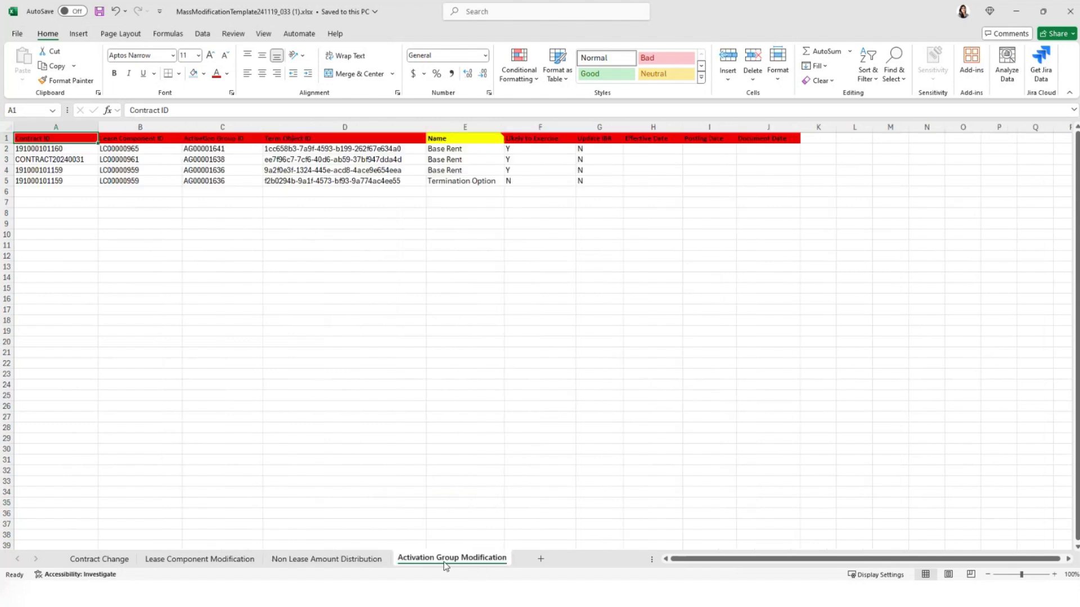
pyautogui.moveTo(393, 299); pyautogui.dragTo(390, 291)
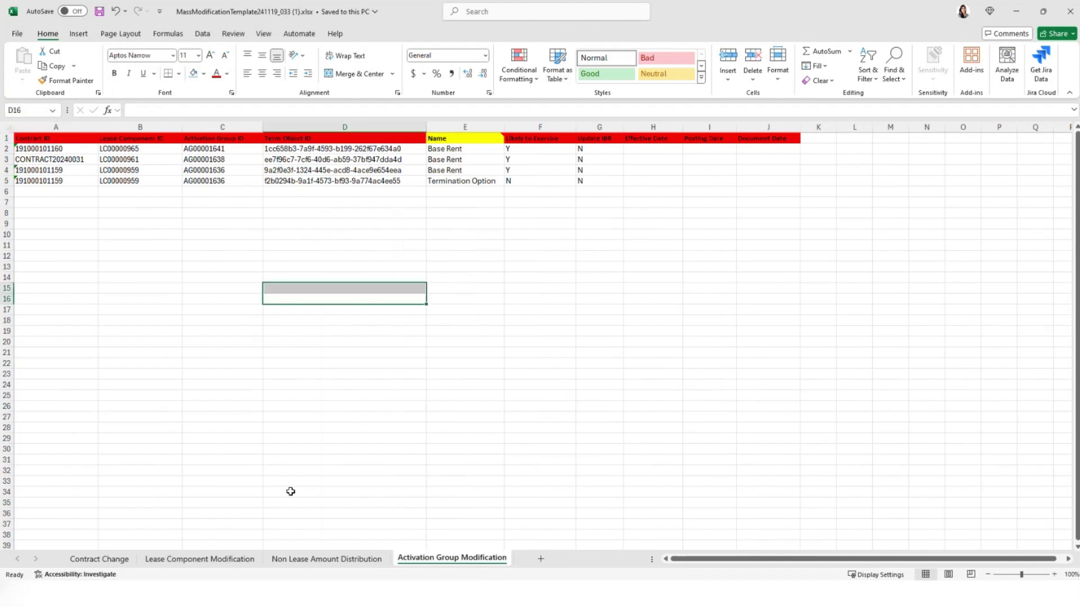
# - On the Lease Component Modification sheet, replace the first contract's Term Object ID in C2 with Term1
pyautogui.click(186, 560)
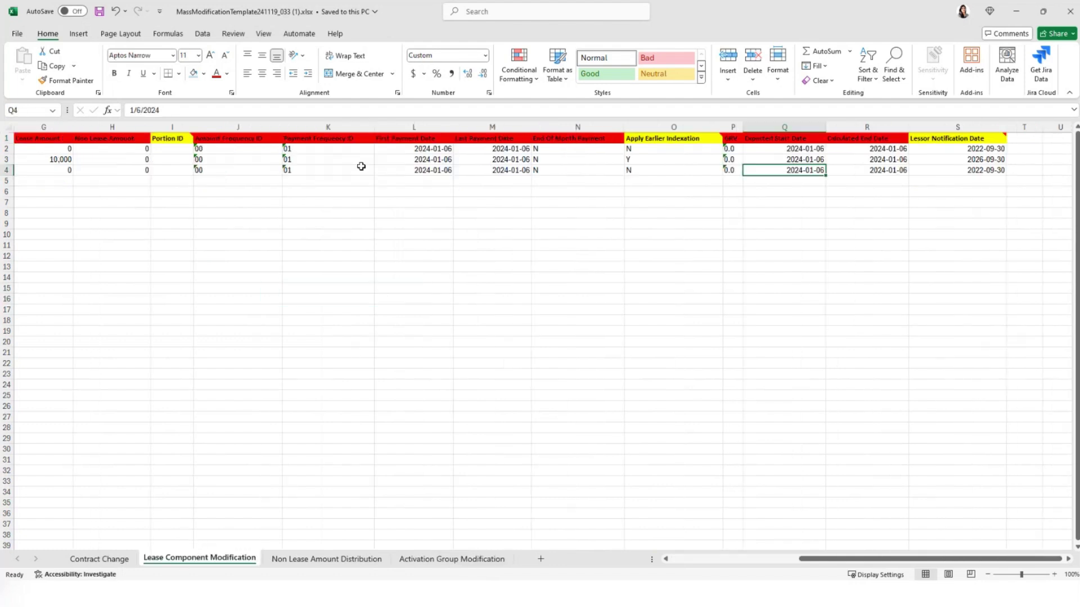
pyautogui.click(344, 146)
pyautogui.press('Left')
pyautogui.press('Left')
pyautogui.press('Left')
pyautogui.press('Left')
pyautogui.press('Left')
pyautogui.press('Left')
pyautogui.press('Left')
pyautogui.press('Left')
pyautogui.press('Left')
pyautogui.press('Left')
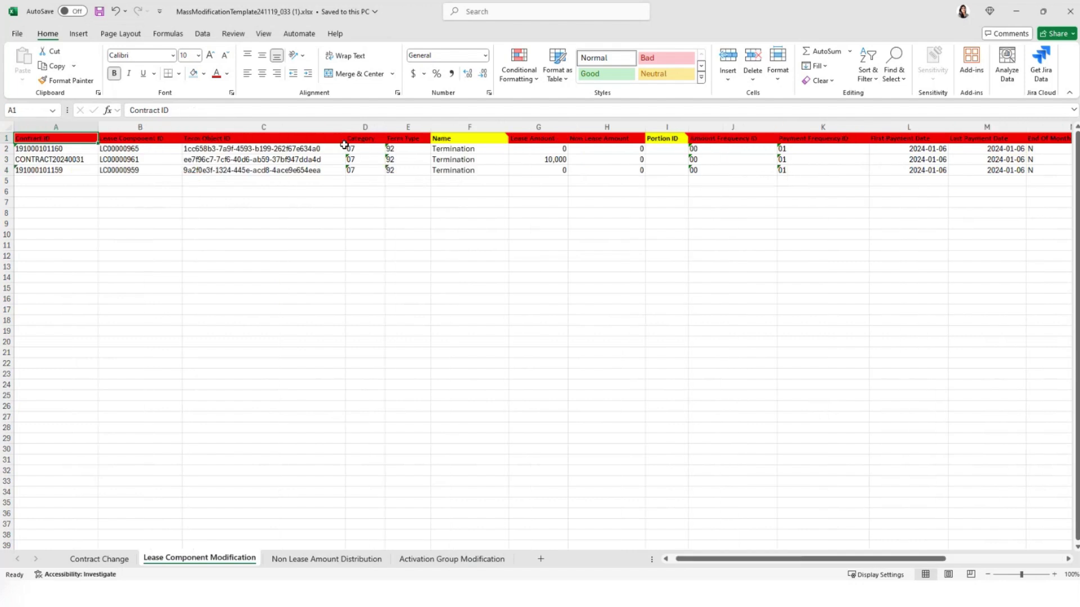
pyautogui.press('Right')
pyautogui.press('Down')
pyautogui.press('Right')
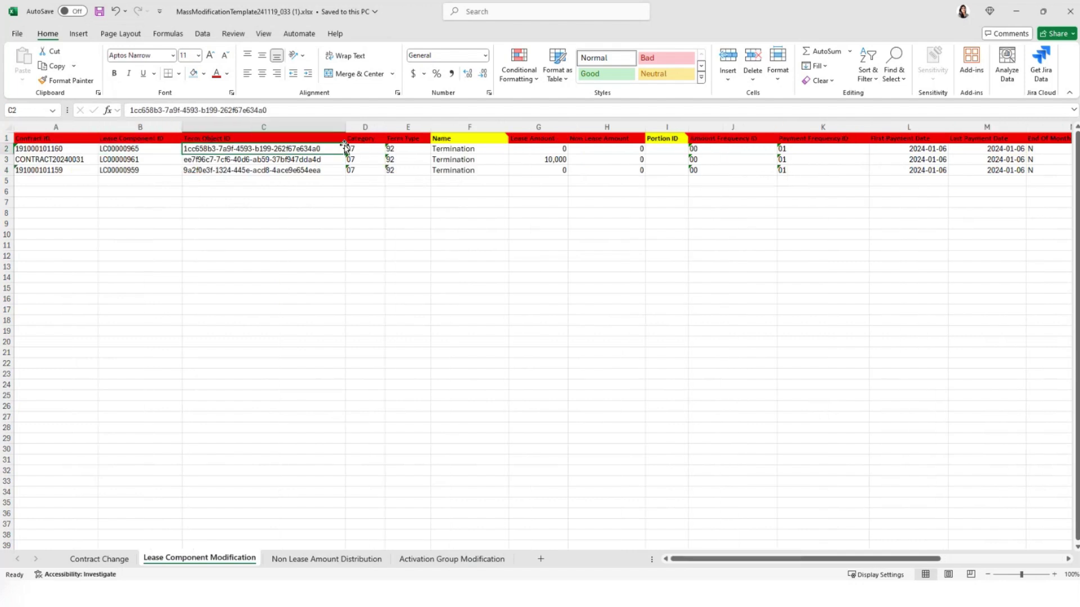
pyautogui.write('Term1')
pyautogui.press('Return')
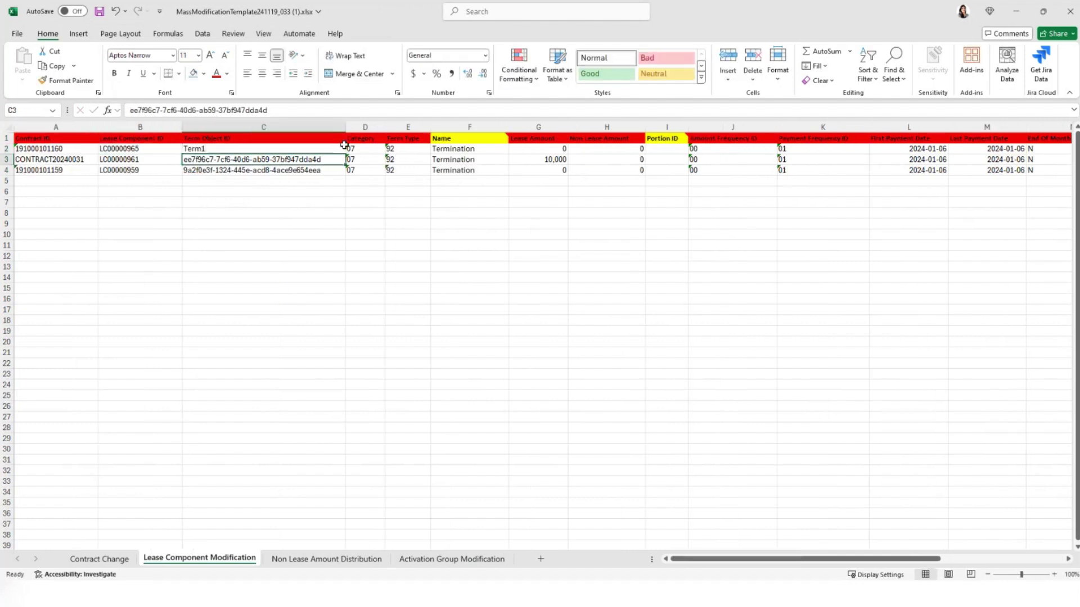
# - Replace the Term Object IDs of the second and third contracts in C3:C4 with Term2 and Term3
pyautogui.press('Up')
pyautogui.press('Down')
pyautogui.write('Term2')
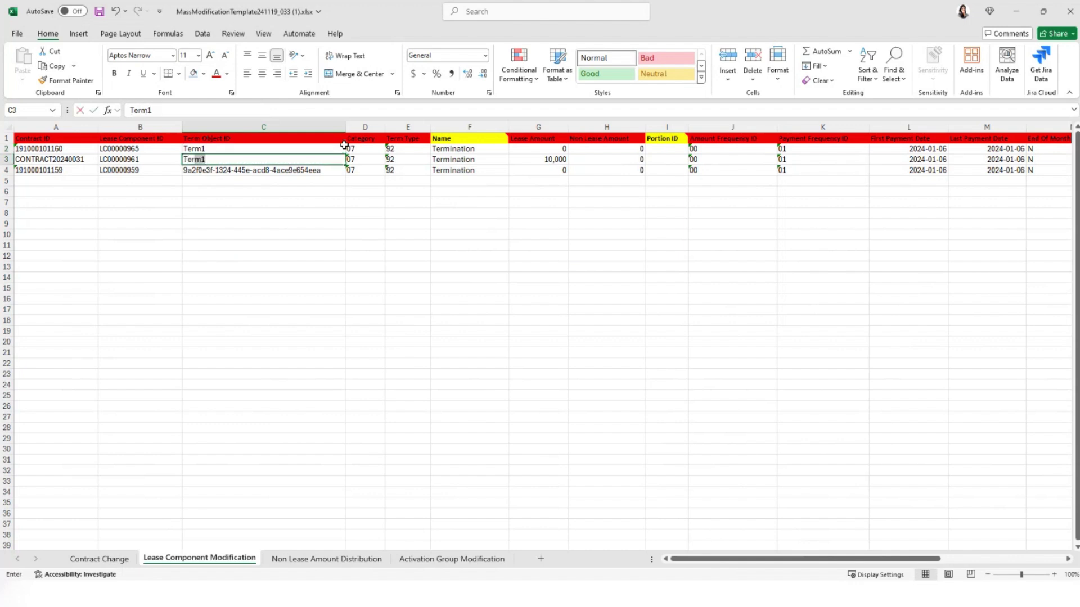
pyautogui.press('Return')
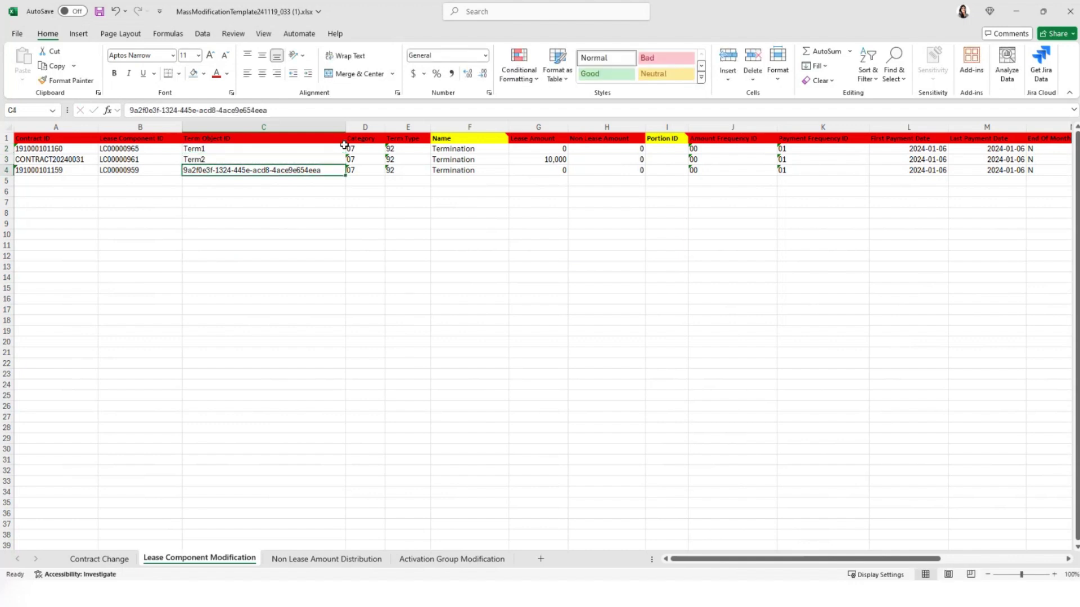
pyautogui.write('Term3')
pyautogui.press('Return')
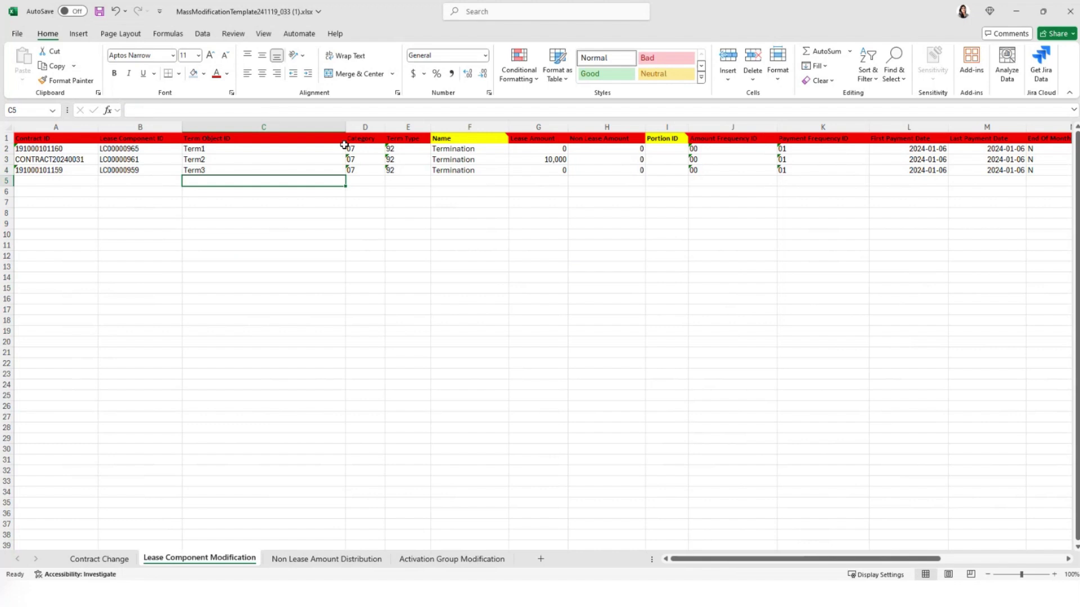
# - Copy the three new Term Object IDs in C2:C4
pyautogui.press('Up')
pyautogui.press('Up')
pyautogui.press('Up')
pyautogui.hotkey('shift', 'Down')
pyautogui.hotkey('shift', 'Down')
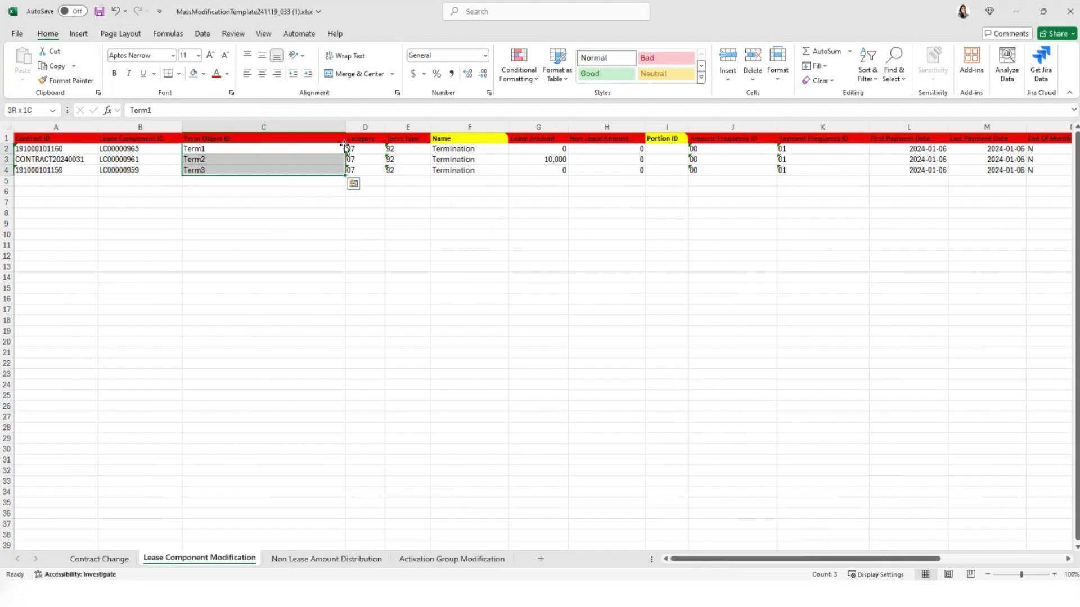
pyautogui.hotkey('ctrl', 'c')
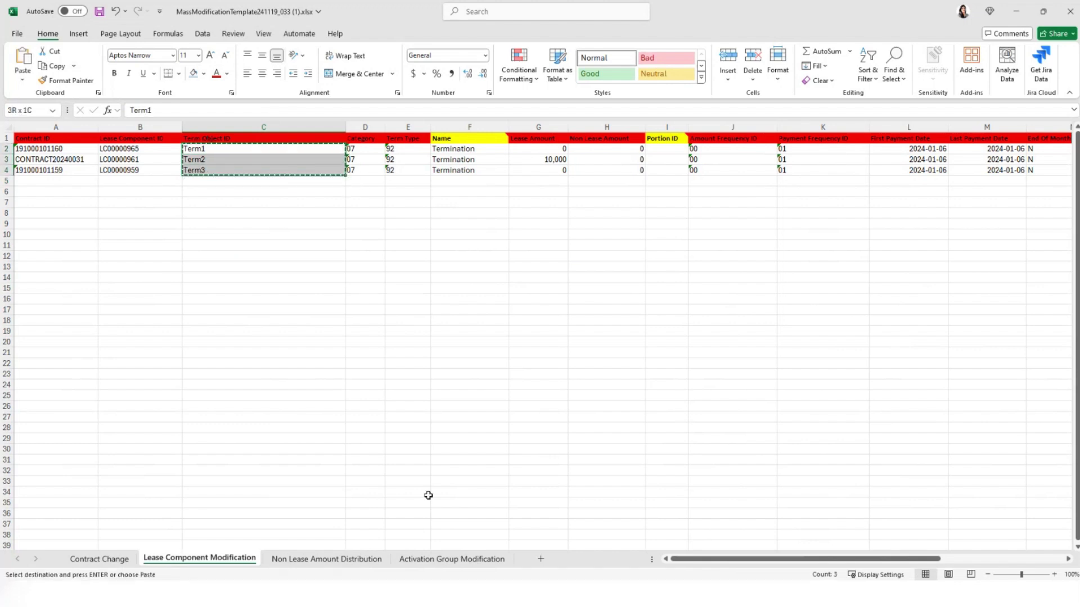
# - Delete the Termination Option entry in row 5 of the Activation Group Modification sheet
pyautogui.click(456, 559)
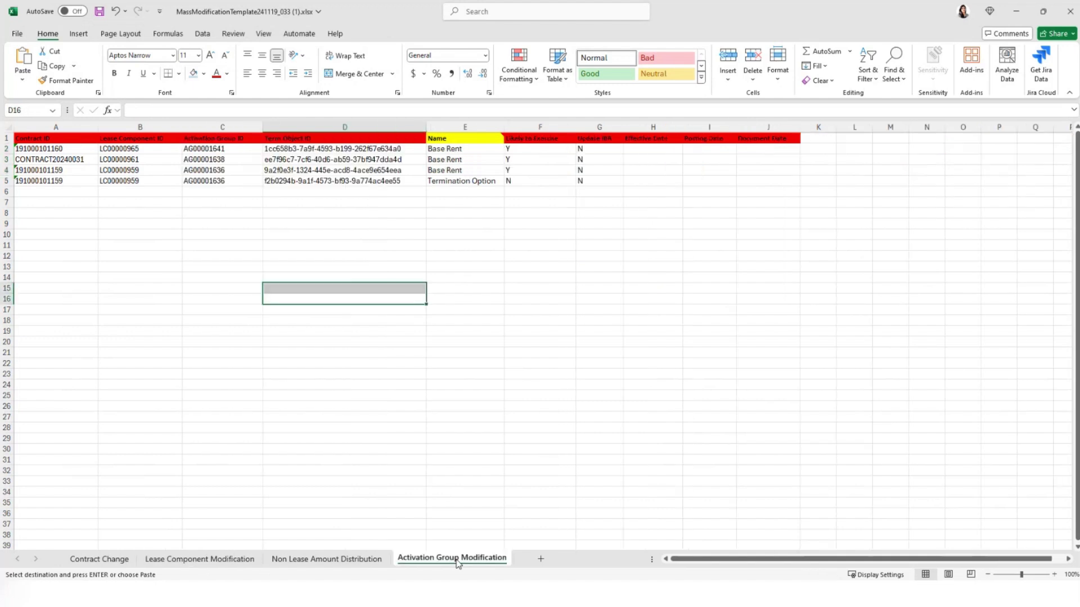
pyautogui.click(10, 180)
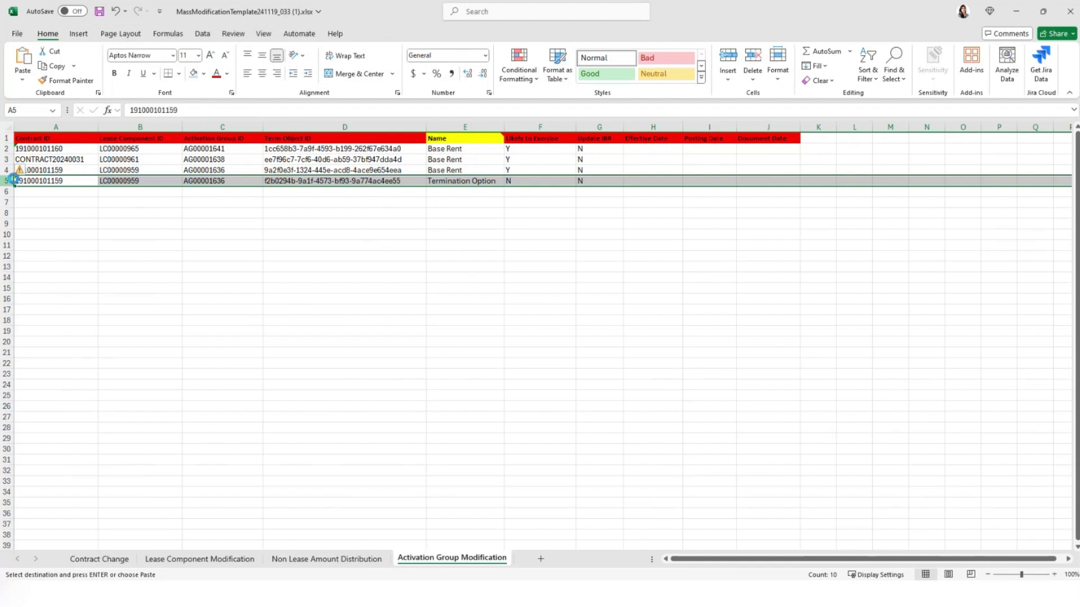
pyautogui.press('Delete')
pyautogui.moveTo(194, 157); pyautogui.dragTo(236, 151)
# - Copy Term1 to Term3 from the Lease Component Modification sheet over the Term Object IDs in D2:D4 of Activation Group Modification
pyautogui.click(283, 149)
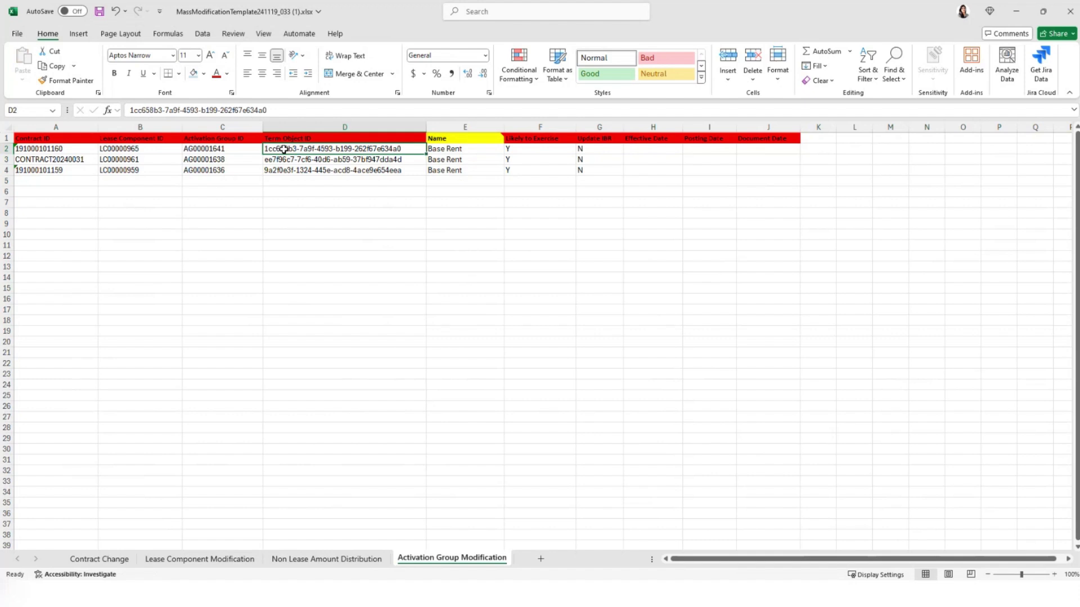
pyautogui.click(199, 558)
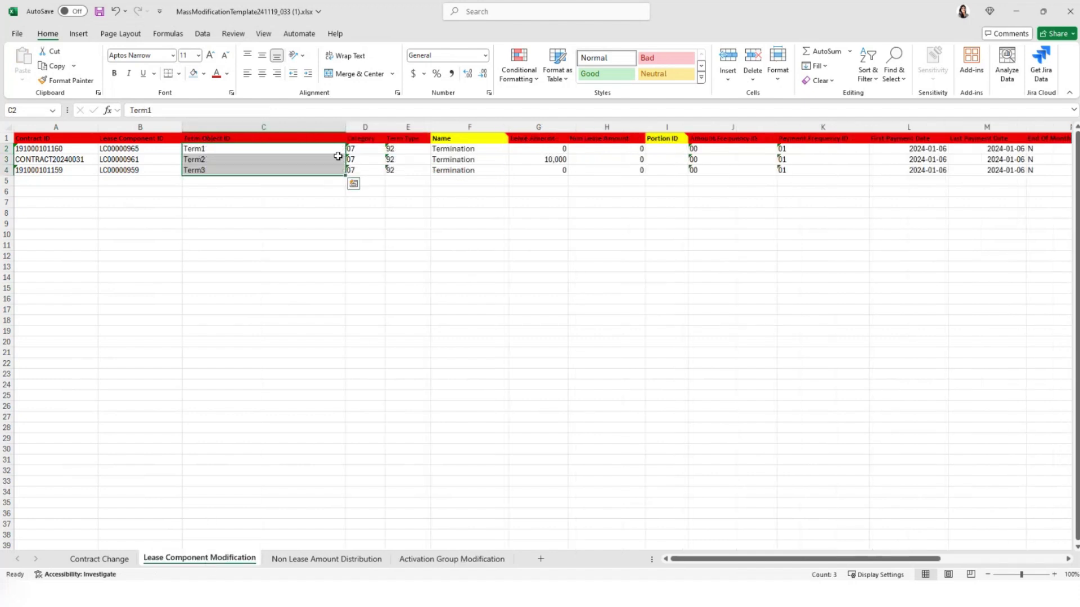
pyautogui.hotkey('ctrl', 'c')
pyautogui.click(452, 558)
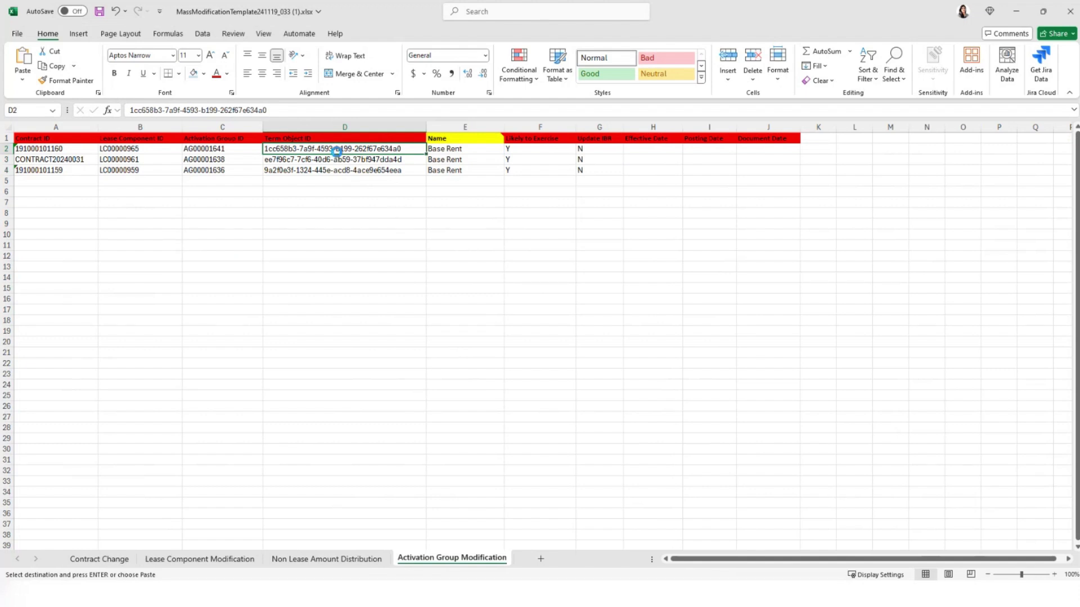
pyautogui.hotkey('ctrl', 'v')
# - Replace the Base Rent names in E2:E4 of the Activation Group Modification sheet with "Termination"
pyautogui.moveTo(466, 153); pyautogui.dragTo(466, 170)
pyautogui.press('Delete')
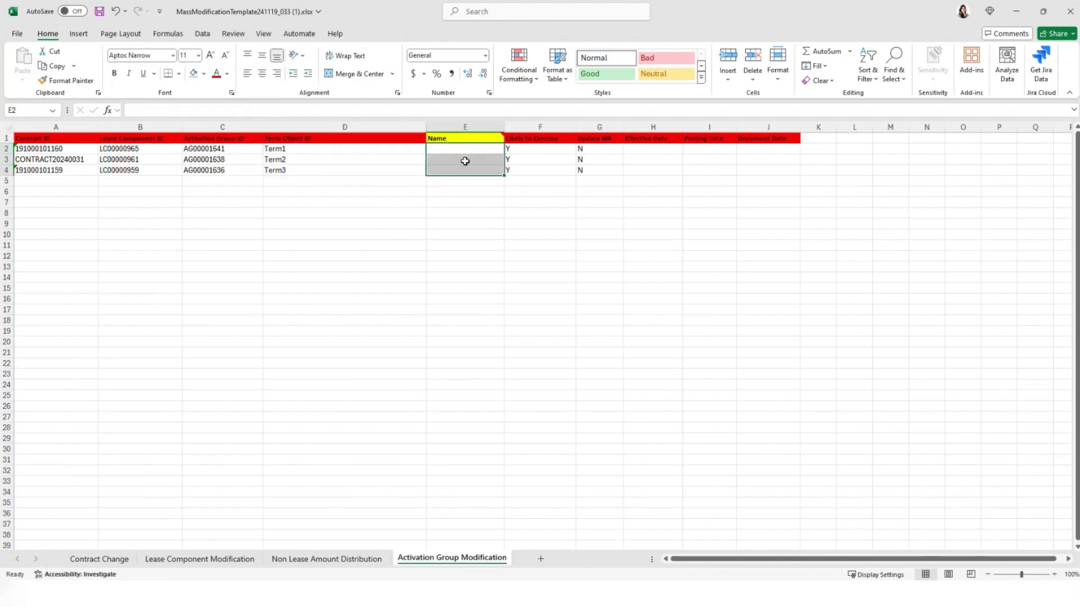
pyautogui.click(479, 147)
pyautogui.write('Ter')
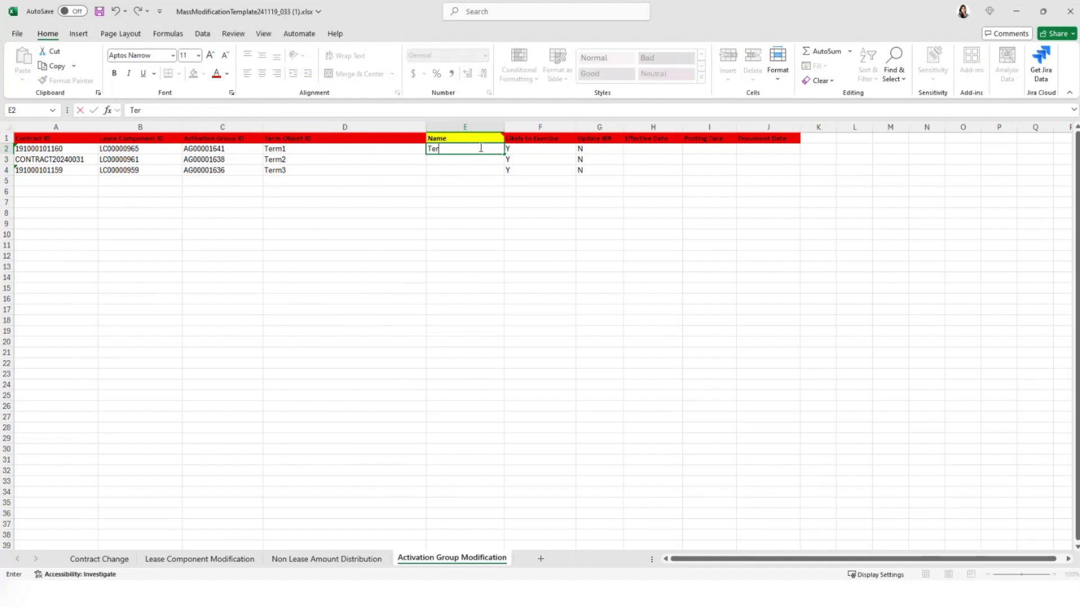
pyautogui.write('mination')
pyautogui.hotkey('ctrl', 'Return')
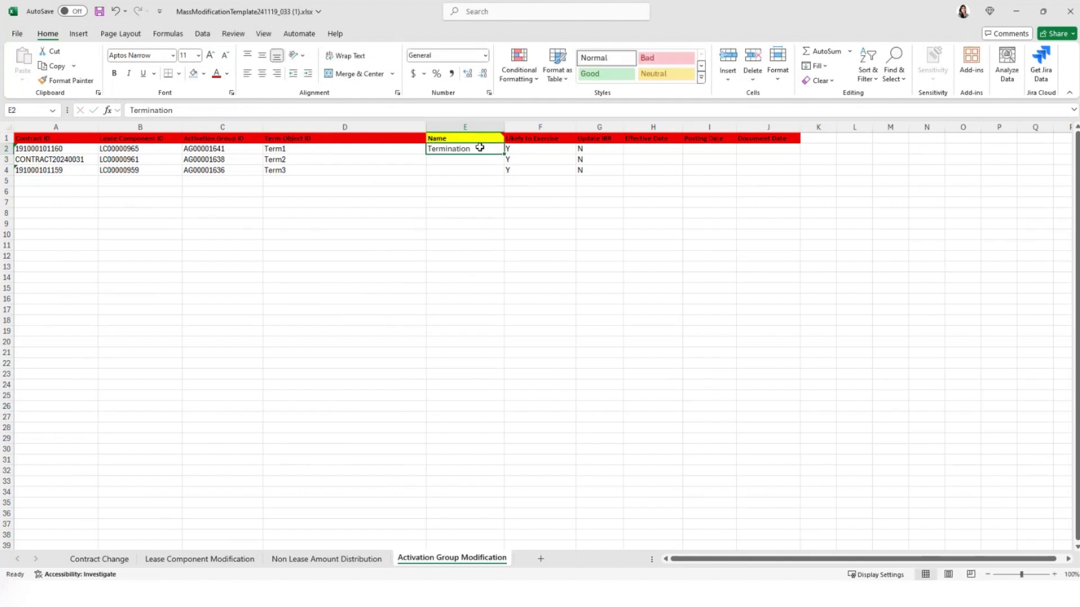
pyautogui.hotkey('ctrl', 'c')
pyautogui.hotkey('shift', 'Down')
pyautogui.hotkey('shift', 'Down')
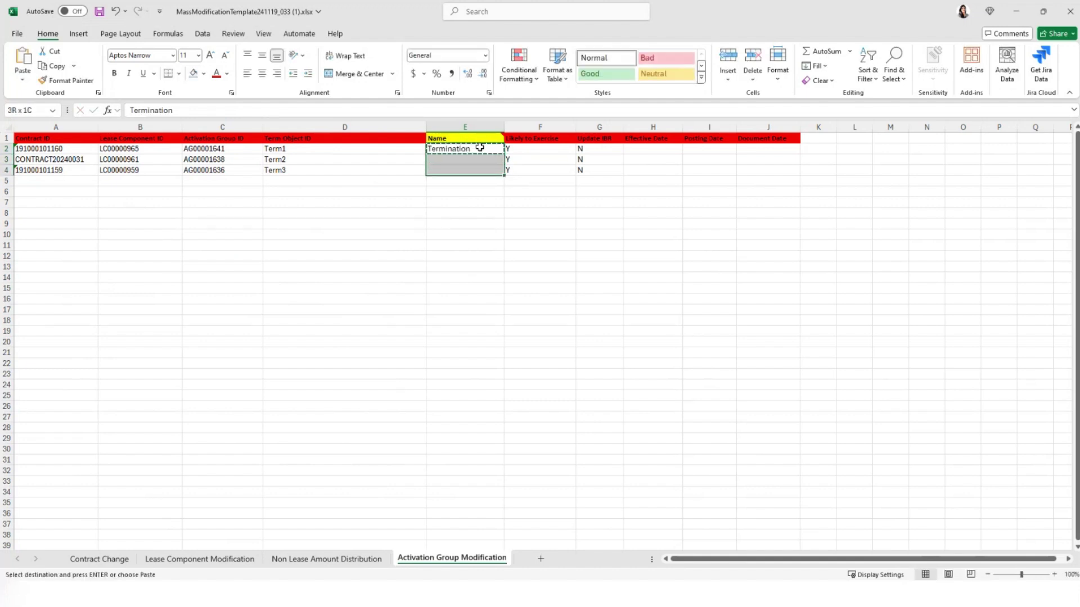
pyautogui.hotkey('ctrl', 'v')
# - Set the first contract's Effective Date in H2 to 1 January 2024
pyautogui.press('Right')
pyautogui.press('Up')
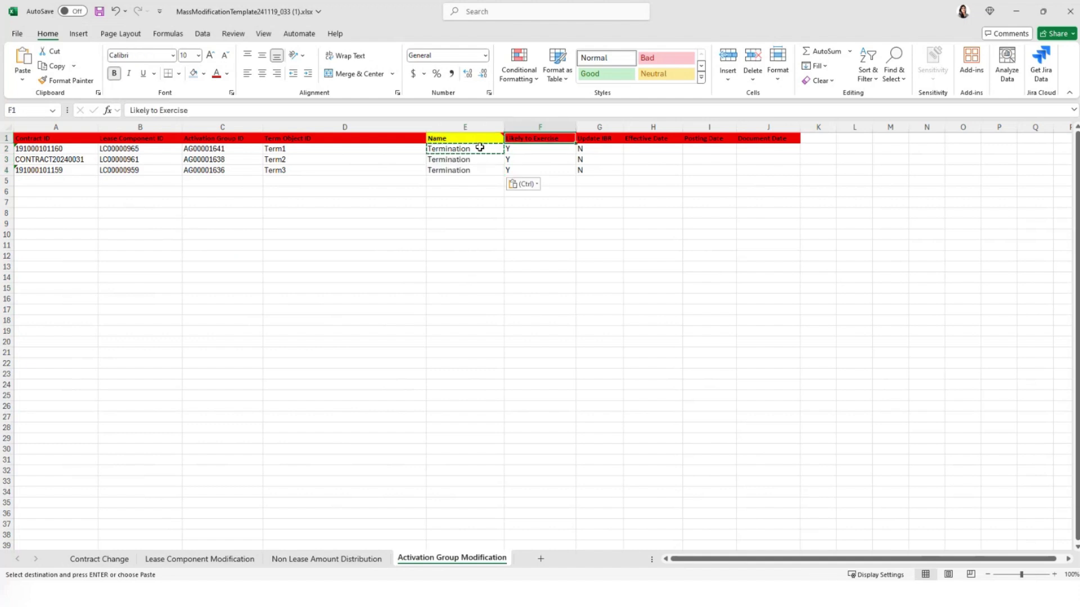
pyautogui.press('Down')
pyautogui.hotkey('shift', 'Down')
pyautogui.hotkey('shift', 'Down')
pyautogui.press('Right')
pyautogui.press('Right')
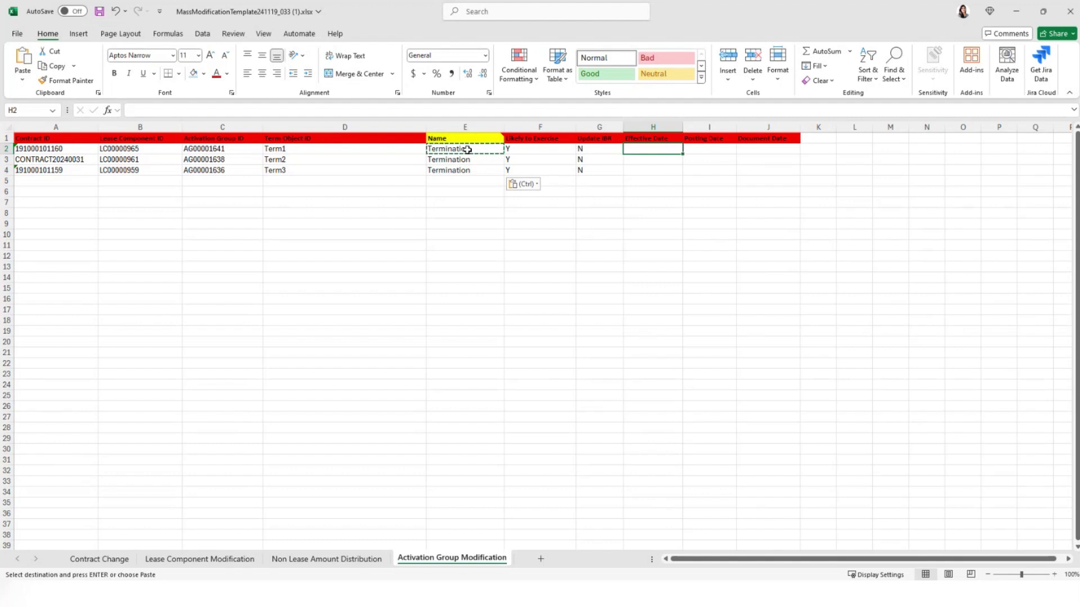
pyautogui.write('1-jan 202')
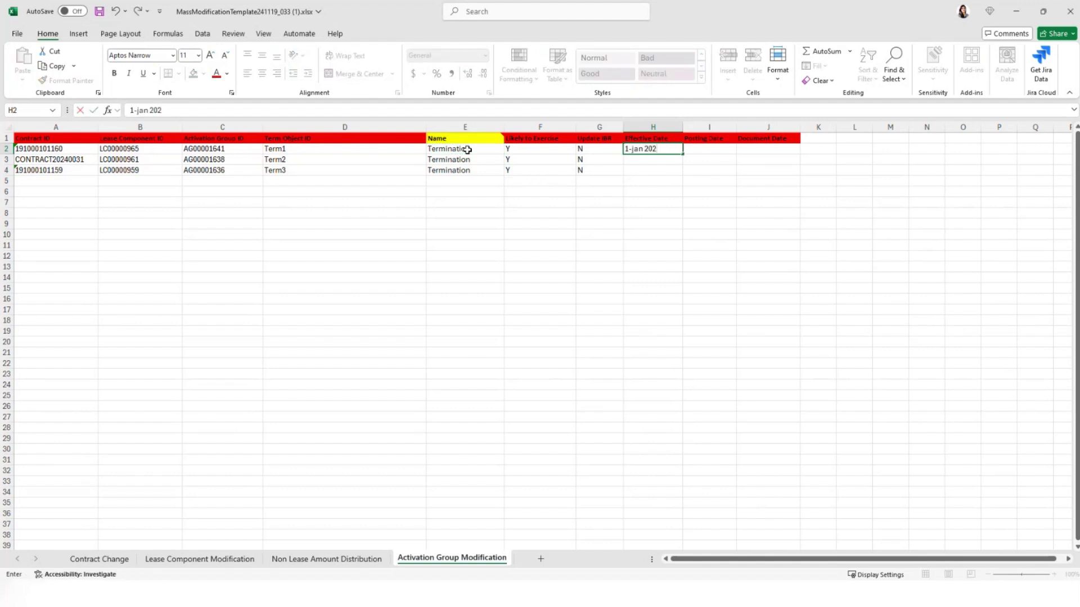
pyautogui.write('4')
pyautogui.hotkey('ctrl', 'Return')
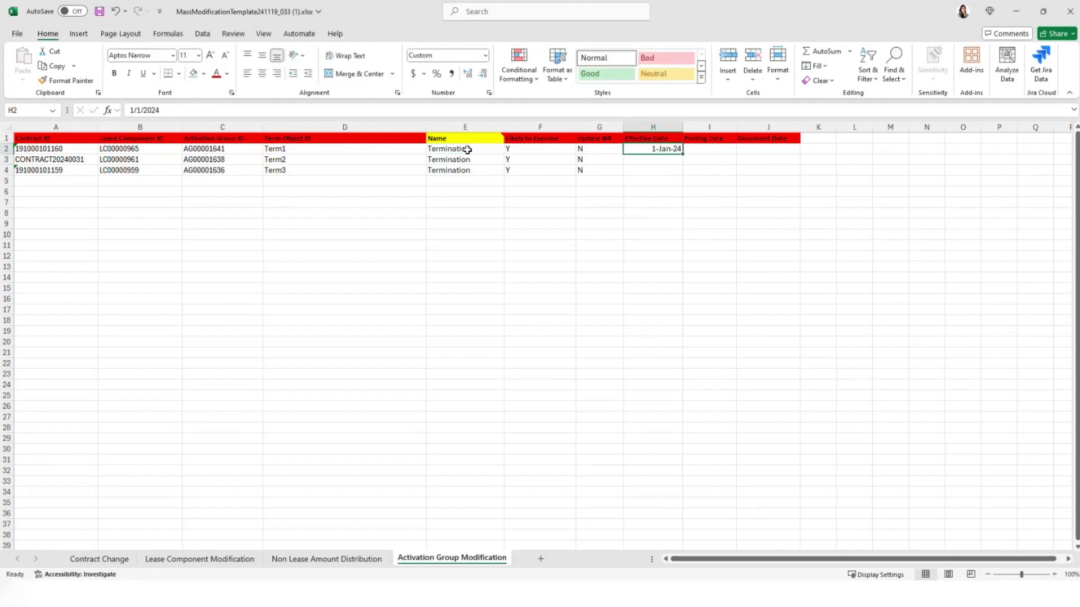
# - Copy the Effective Date from H2 to the other two contracts in H3:H4
pyautogui.hotkey('ctrl', 'c')
pyautogui.press('Down')
pyautogui.hotkey('shift', 'Down')
pyautogui.hotkey('ctrl', 'v')
pyautogui.press('Right')
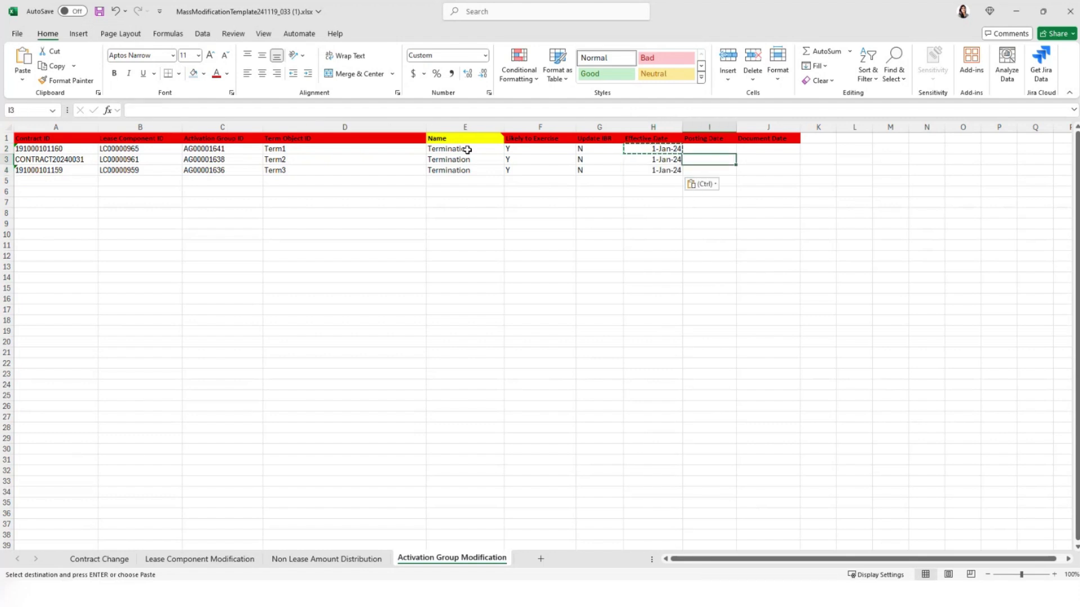
# - Copy the three Effective Dates into the Posting Date and Document Date columns, I2:J4
pyautogui.press('Up')
pyautogui.press('Left')
pyautogui.hotkey('shift', 'Down')
pyautogui.hotkey('shift', 'Down')
pyautogui.hotkey('ctrl', 'c')
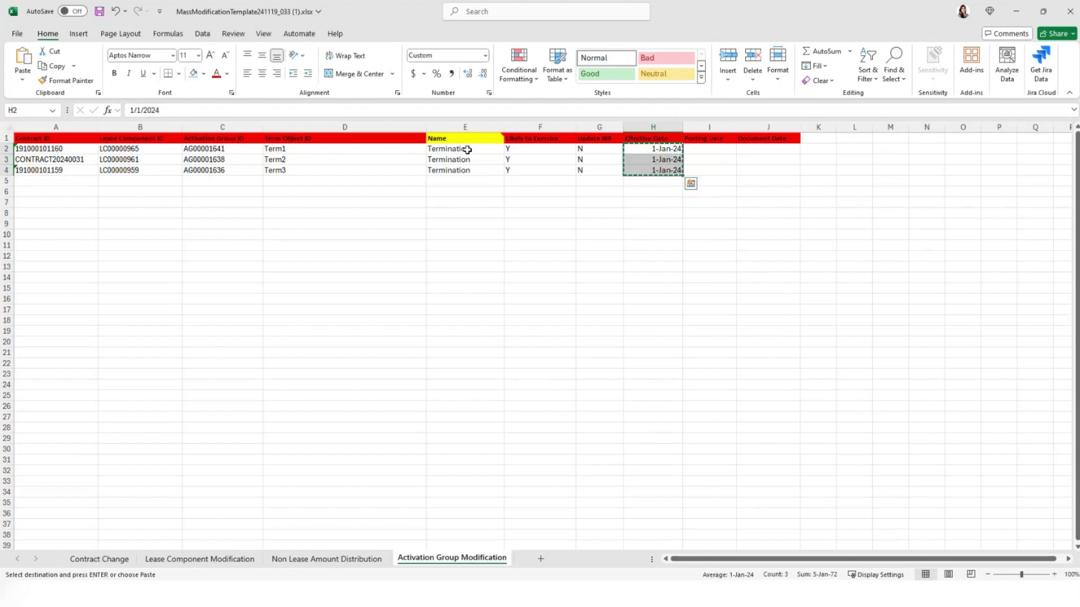
pyautogui.press('Right')
pyautogui.hotkey('shift', 'Right')
pyautogui.hotkey('shift', 'Down')
pyautogui.hotkey('shift', 'Down')
pyautogui.hotkey('ctrl', 'v')
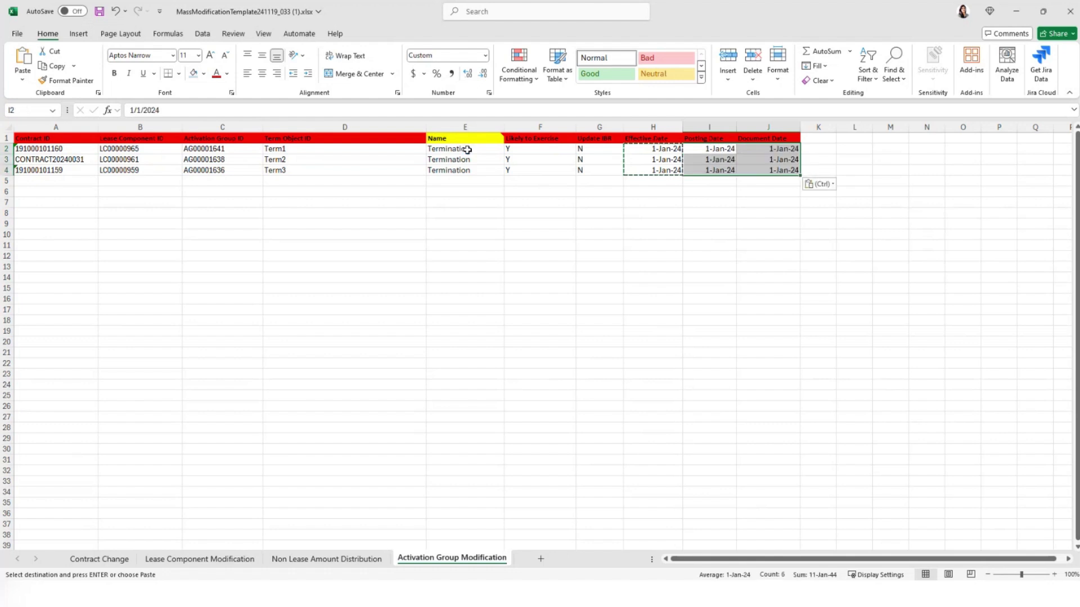
# - Save the completed mass modification workbook with the termination terms and activation group dates
pyautogui.press('Down')
pyautogui.press('Down')
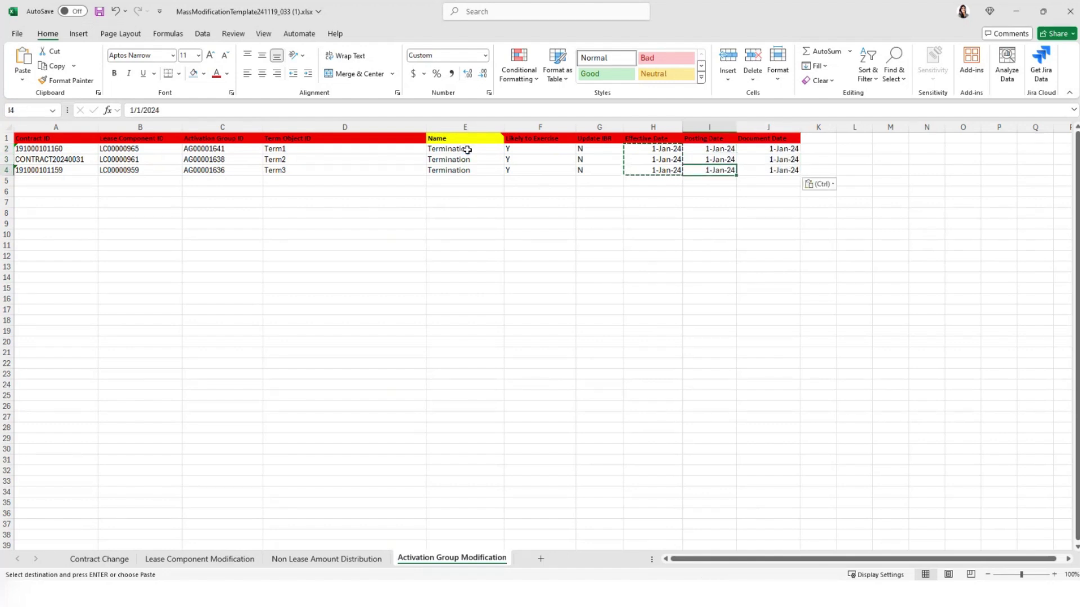
pyautogui.hotkey('ctrl', 's')
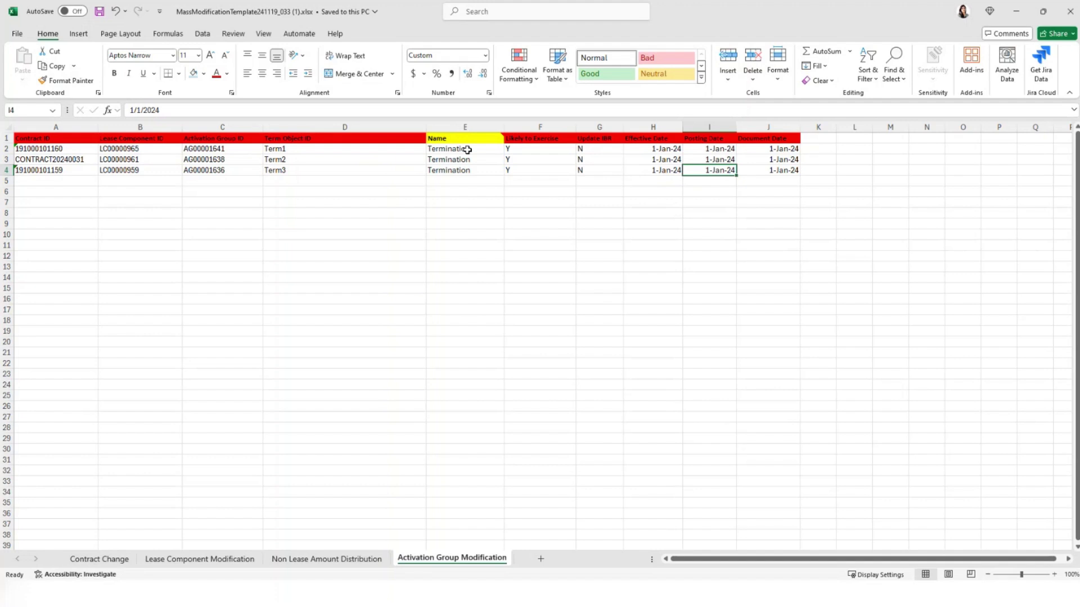
pyautogui.click(652, 438)
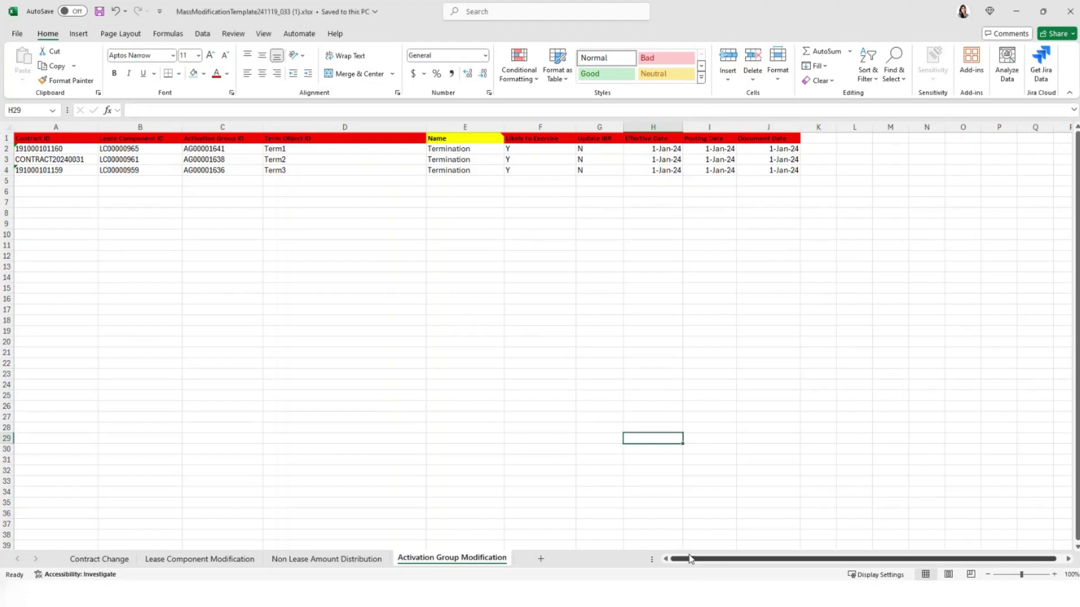
# - Switch to Nakisa Lease Administration and select MassModificationTemplate241119_033 (1).xlsx from Downloads as the new Mass Lease Modifications upload
pyautogui.click(1014, 21)
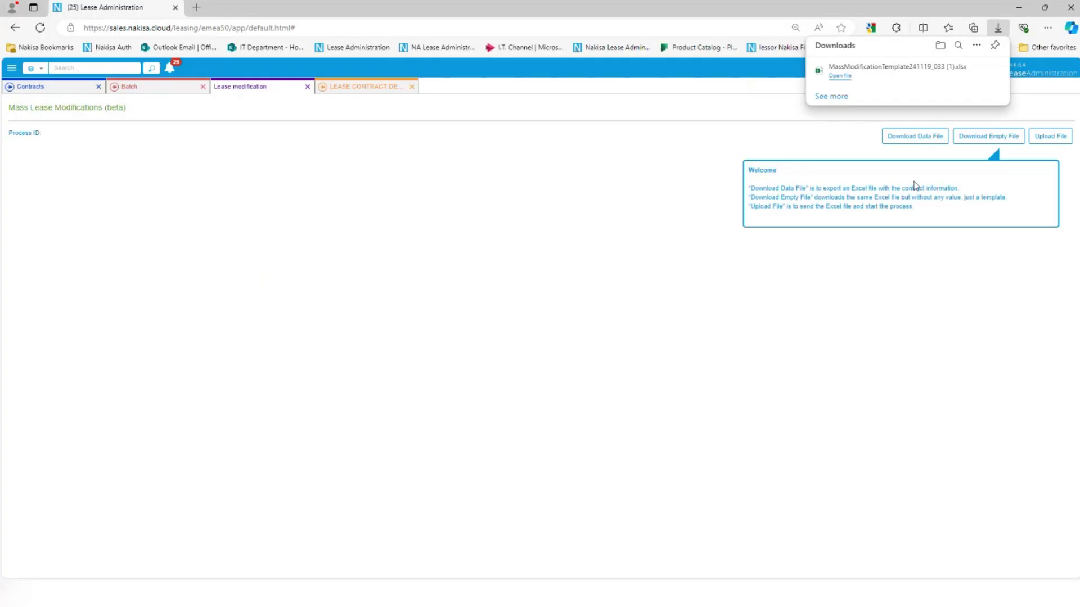
pyautogui.click(1046, 141)
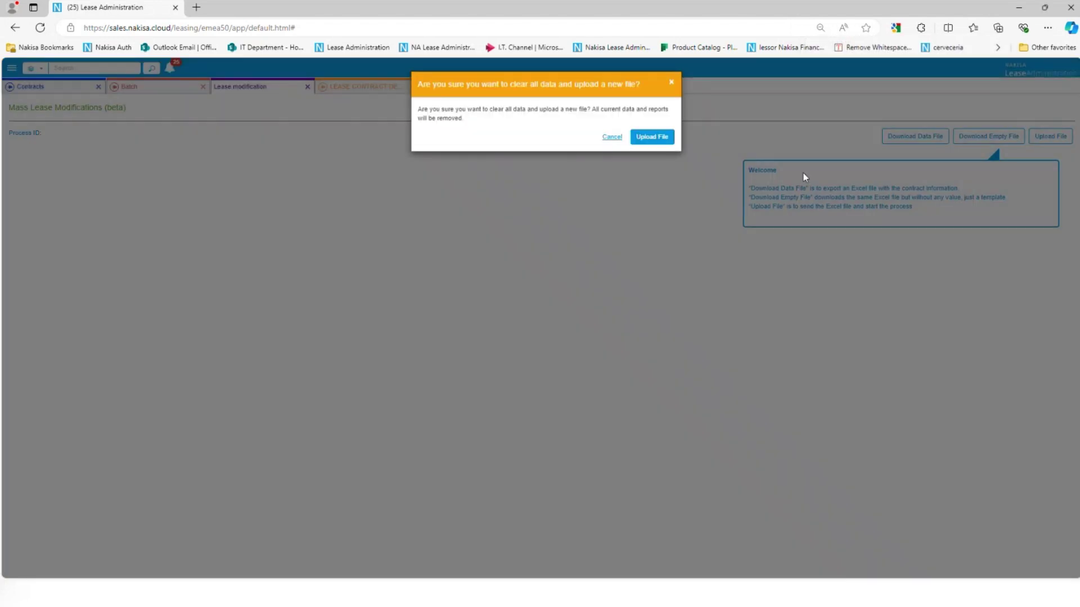
pyautogui.click(652, 137)
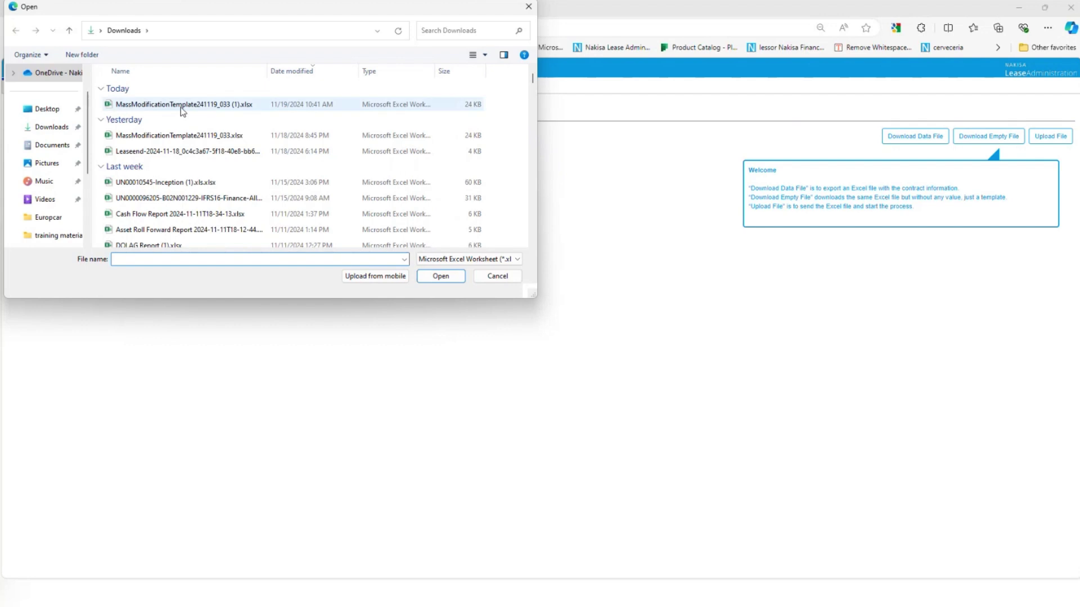
pyautogui.click(176, 105)
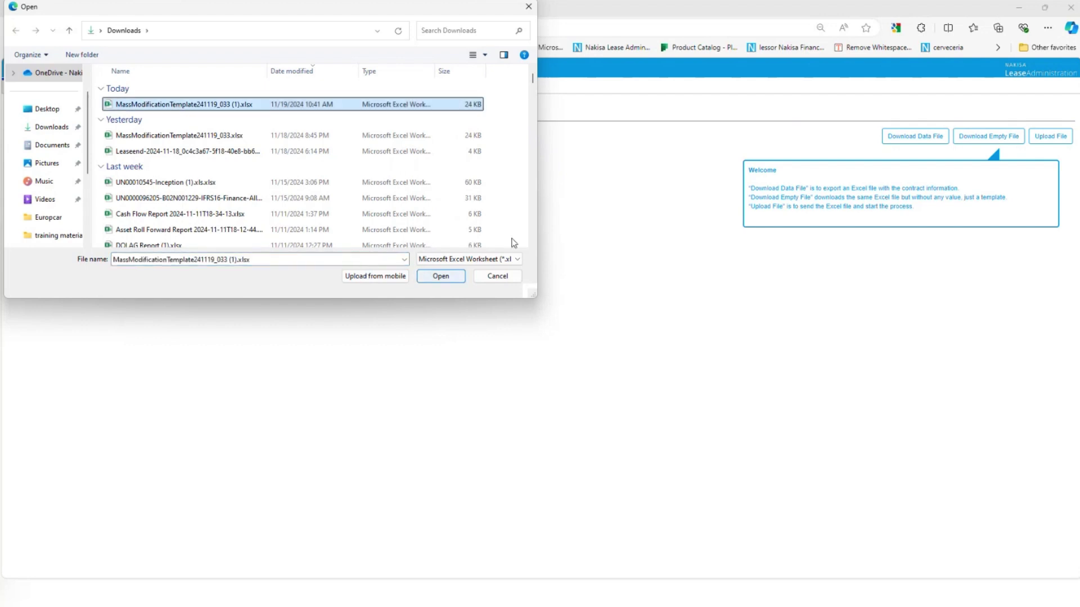
pyautogui.moveTo(419, 15); pyautogui.dragTo(427, 93)
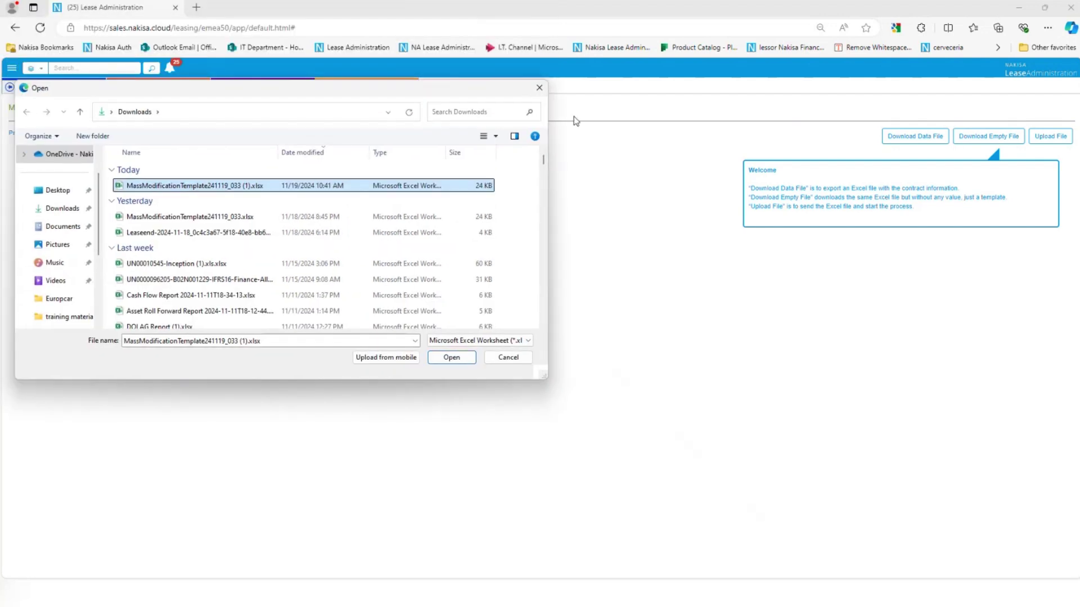